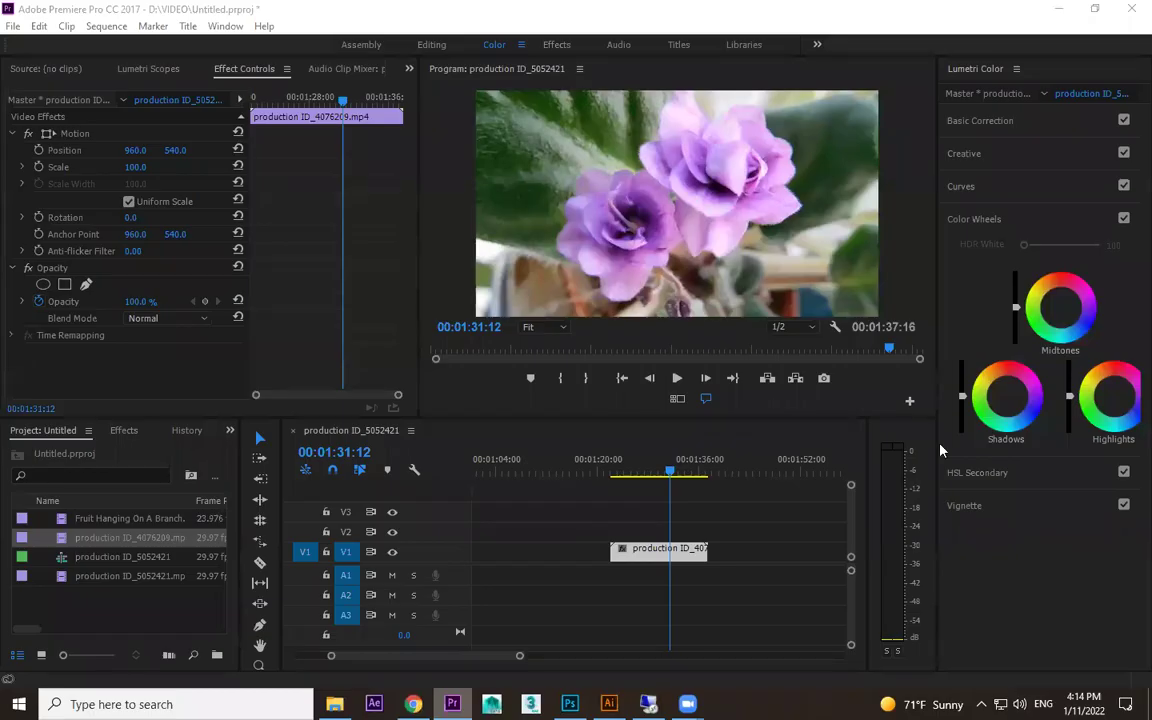
# - Bring up the effects library and expand the Image Control group under Video Effects
pyautogui.click(124, 430)
pyautogui.scroll(2, 72, 567)
pyautogui.scroll(3, 70, 568)
pyautogui.click(12, 537)
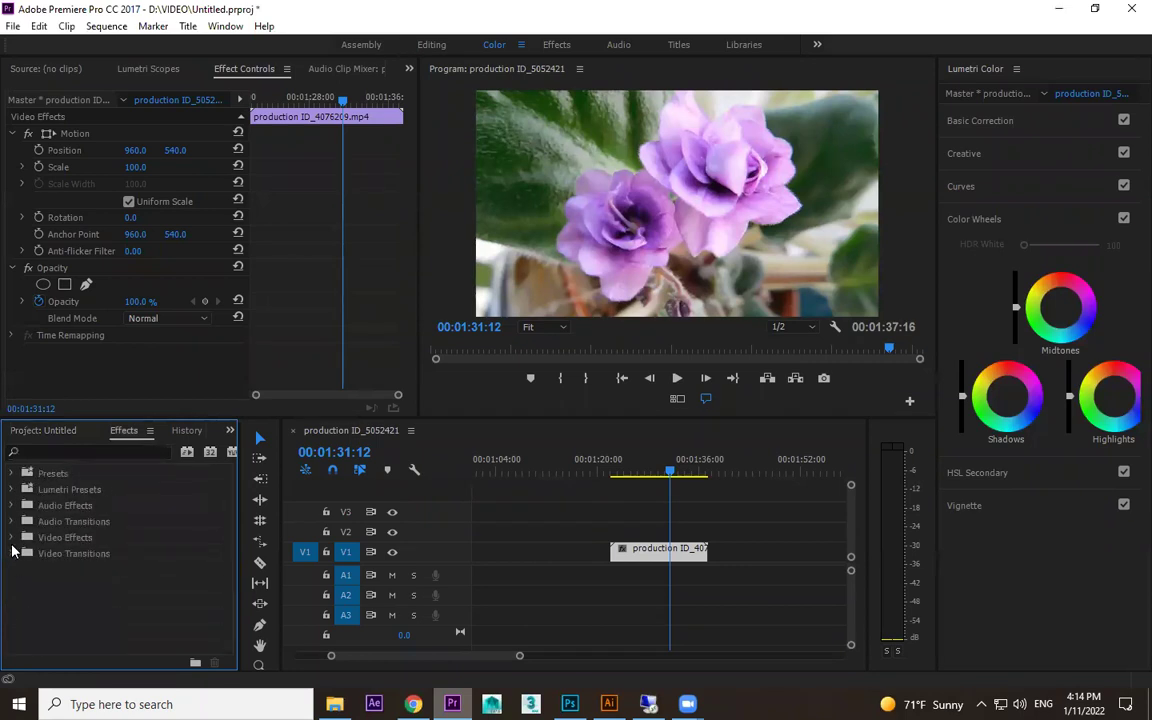
pyautogui.click(12, 537)
pyautogui.scroll(-1, 20, 540)
pyautogui.click(22, 538)
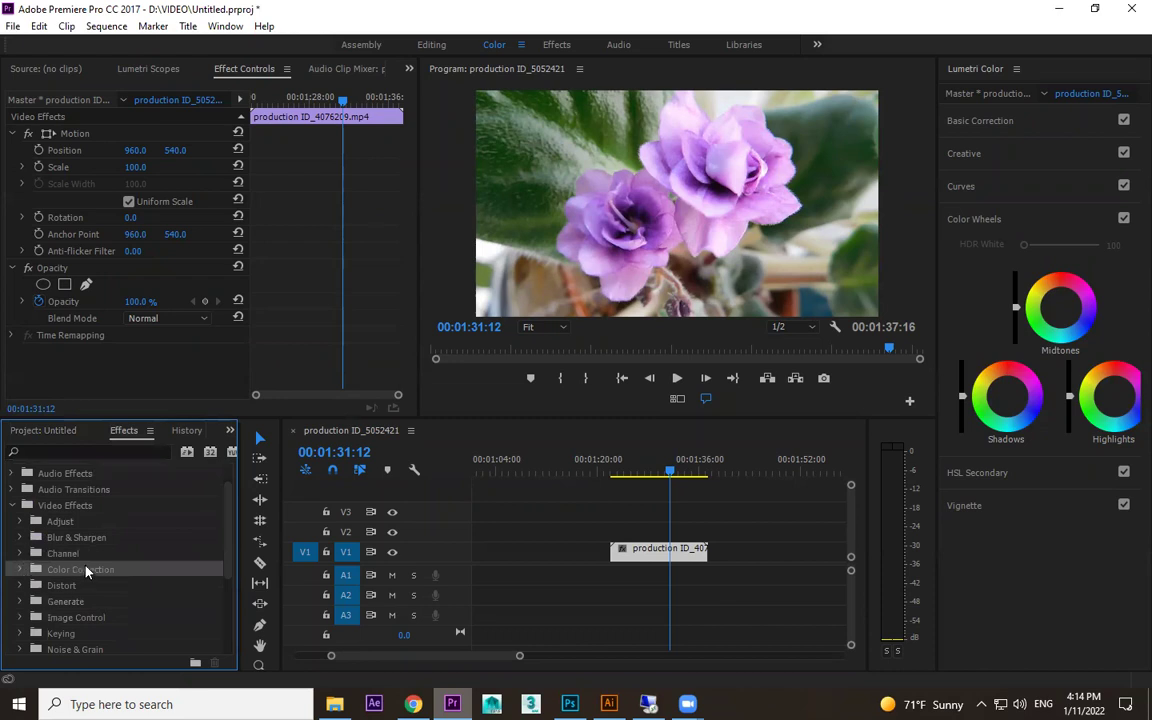
pyautogui.click(20, 569)
pyautogui.click(22, 569)
pyautogui.scroll(-1, 80, 566)
pyautogui.scroll(-1, 82, 560)
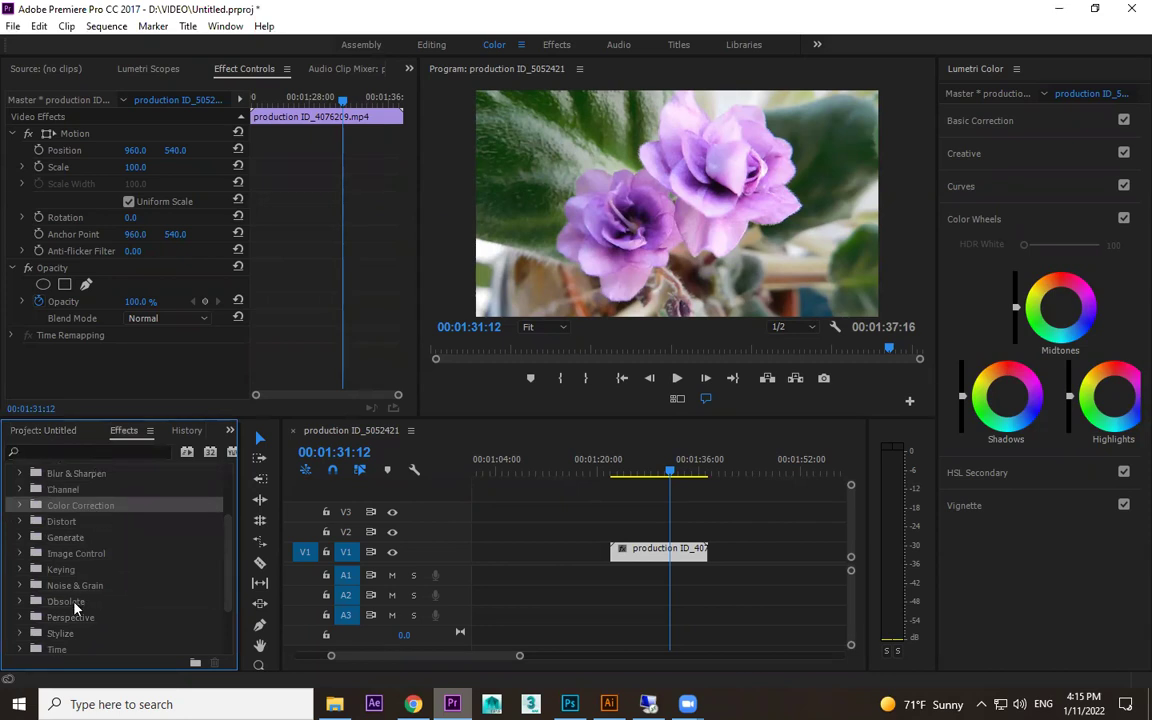
pyautogui.scroll(-1, 70, 585)
pyautogui.click(70, 539)
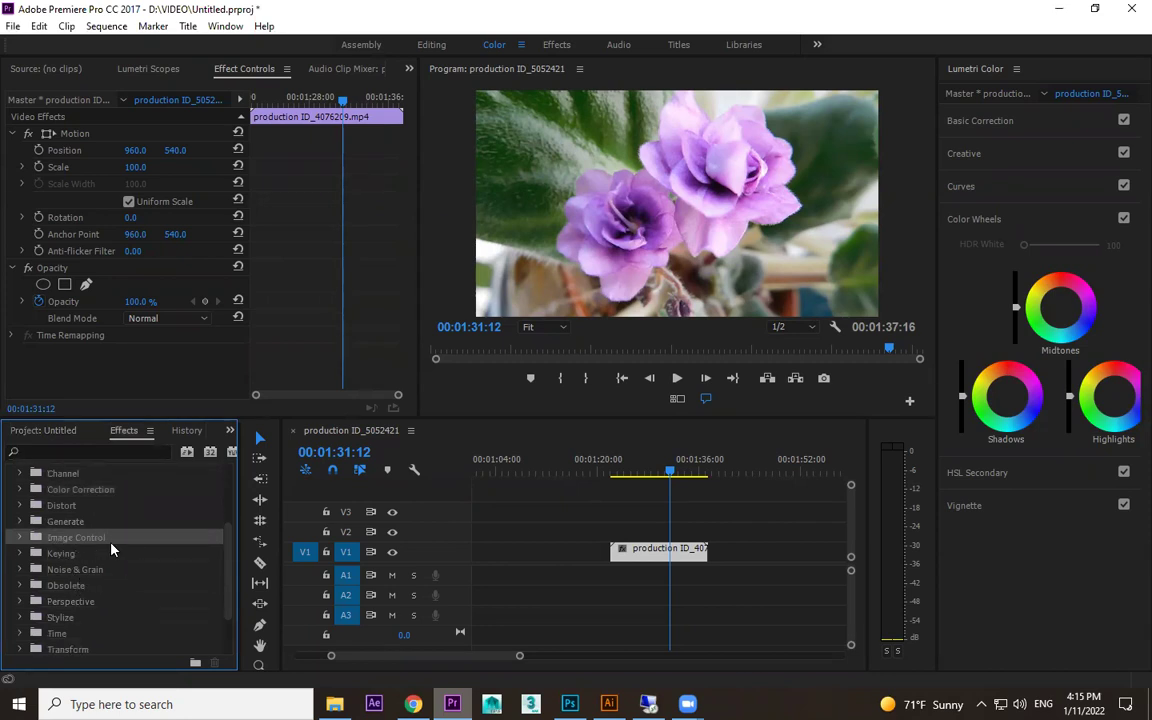
pyautogui.click(21, 538)
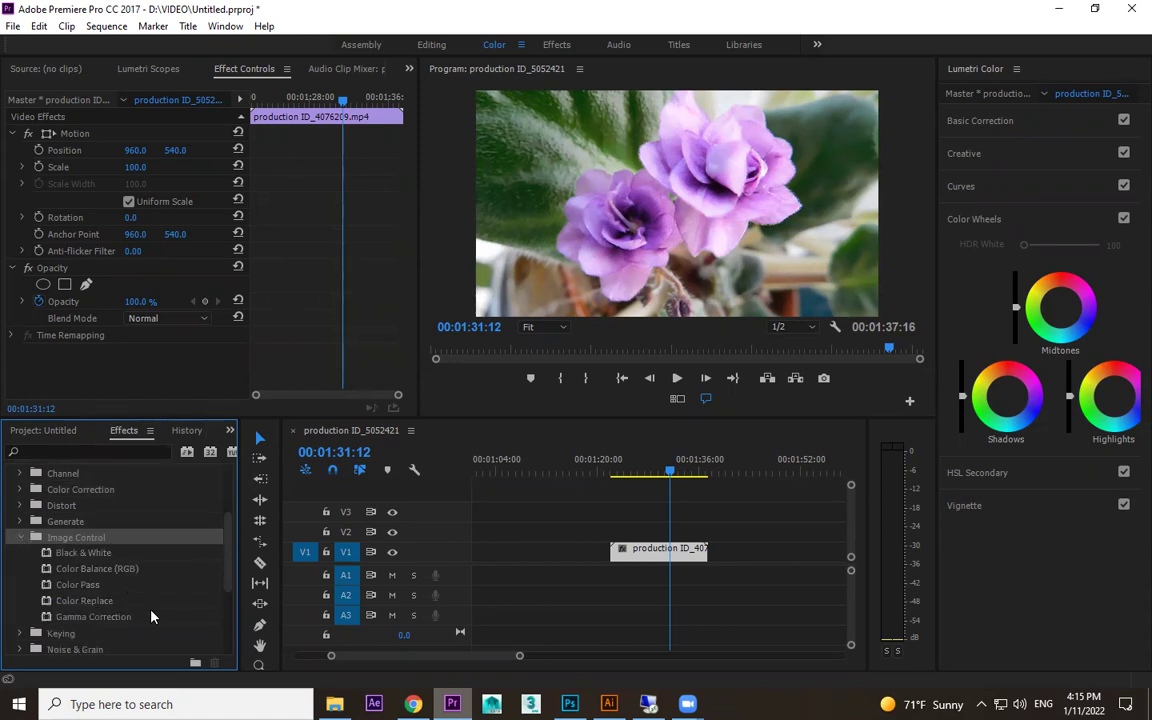
# - Try the Black & White effect on the flower clip, play part of it back, and undo the effect
pyautogui.click(76, 555)
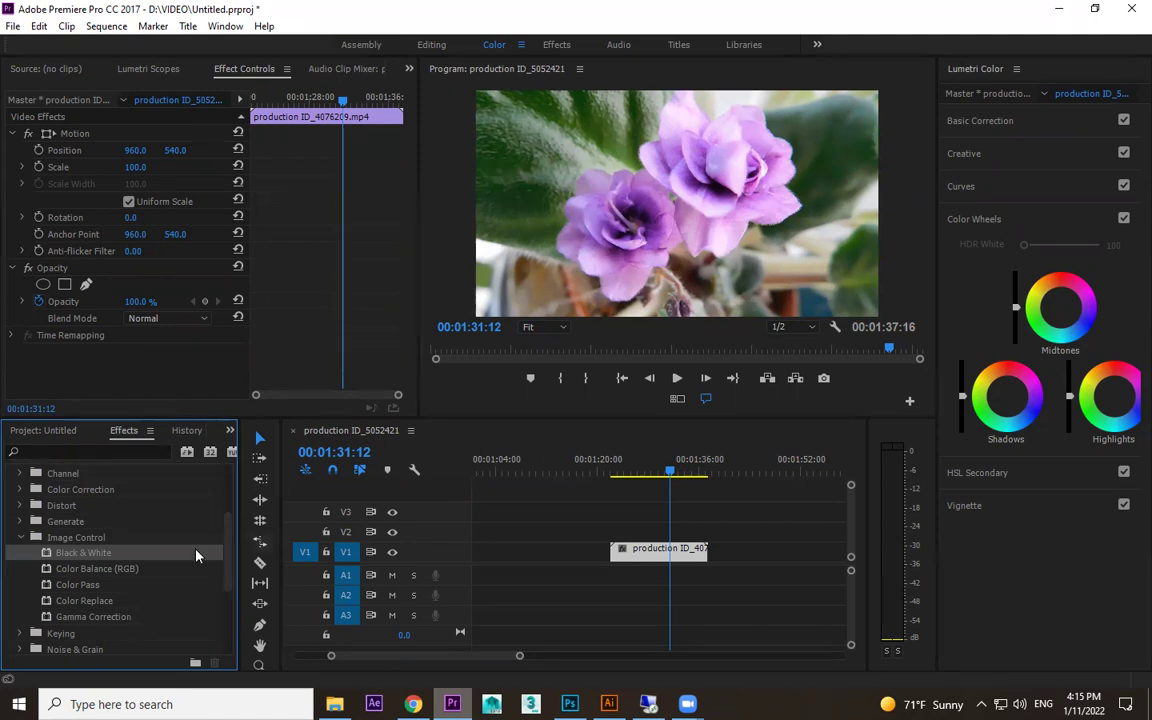
pyautogui.moveTo(91, 558); pyautogui.dragTo(660, 558)
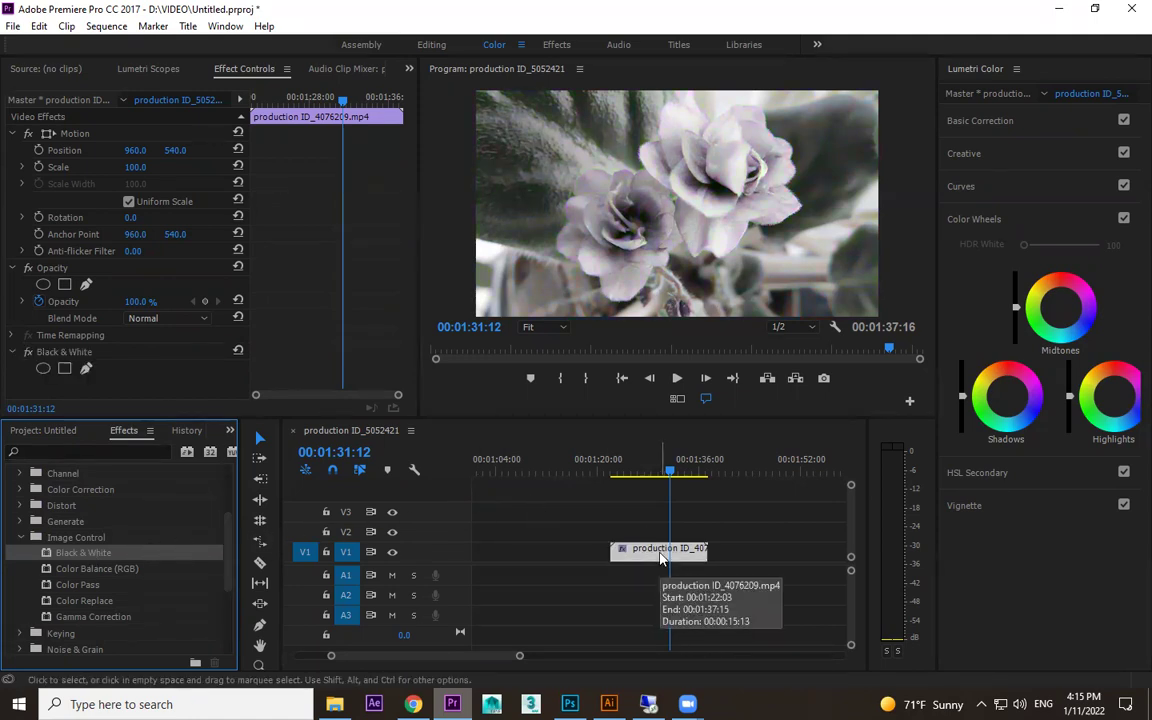
pyautogui.moveTo(620, 471)
pyautogui.mouseDown()
pyautogui.moveTo(642, 470)
pyautogui.moveTo(631, 471)
pyautogui.mouseUp()
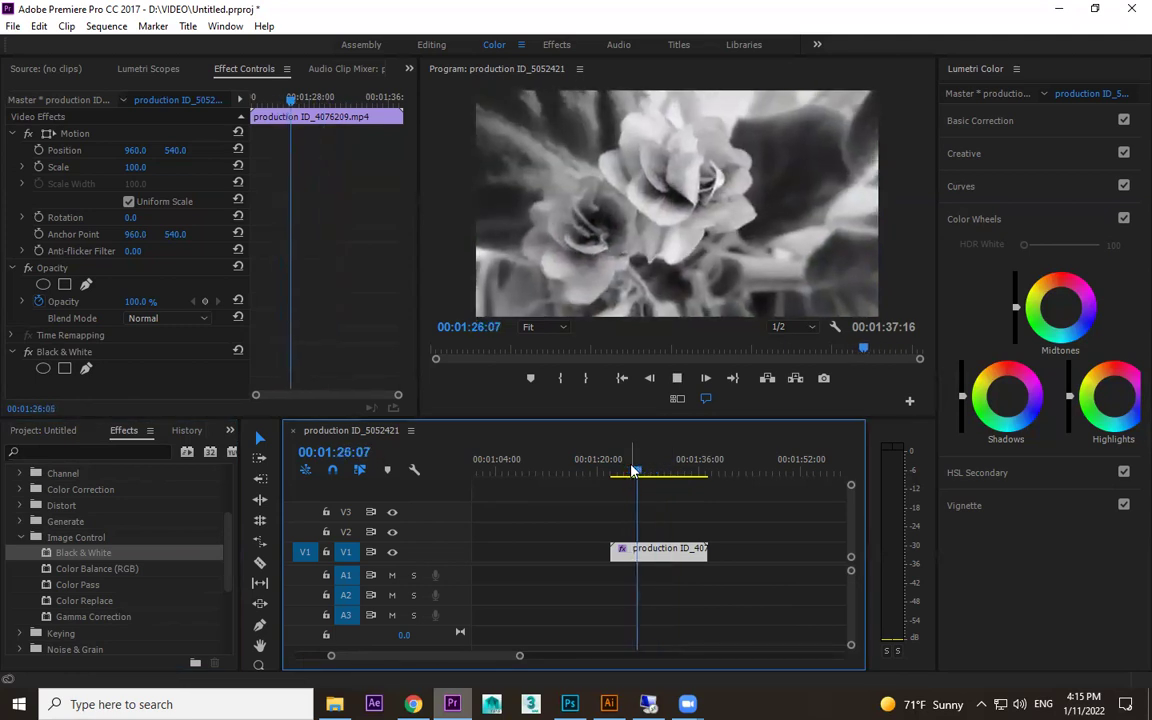
pyautogui.press('space')
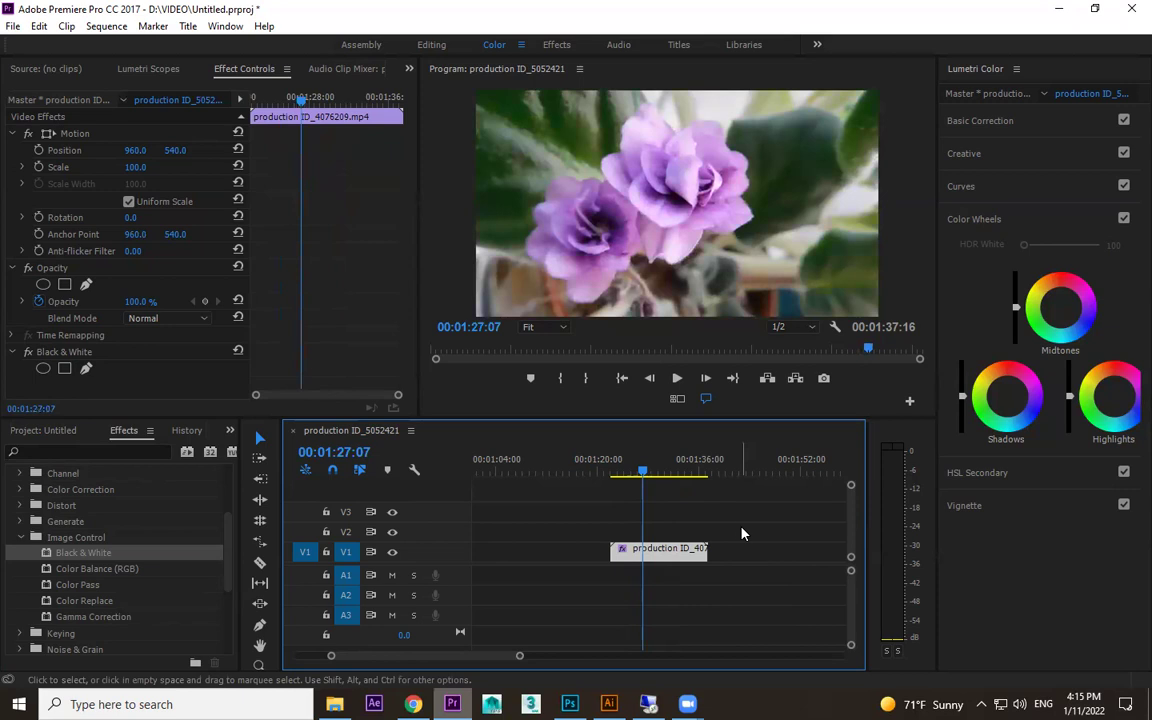
pyautogui.hotkey('ctrl', 'z')
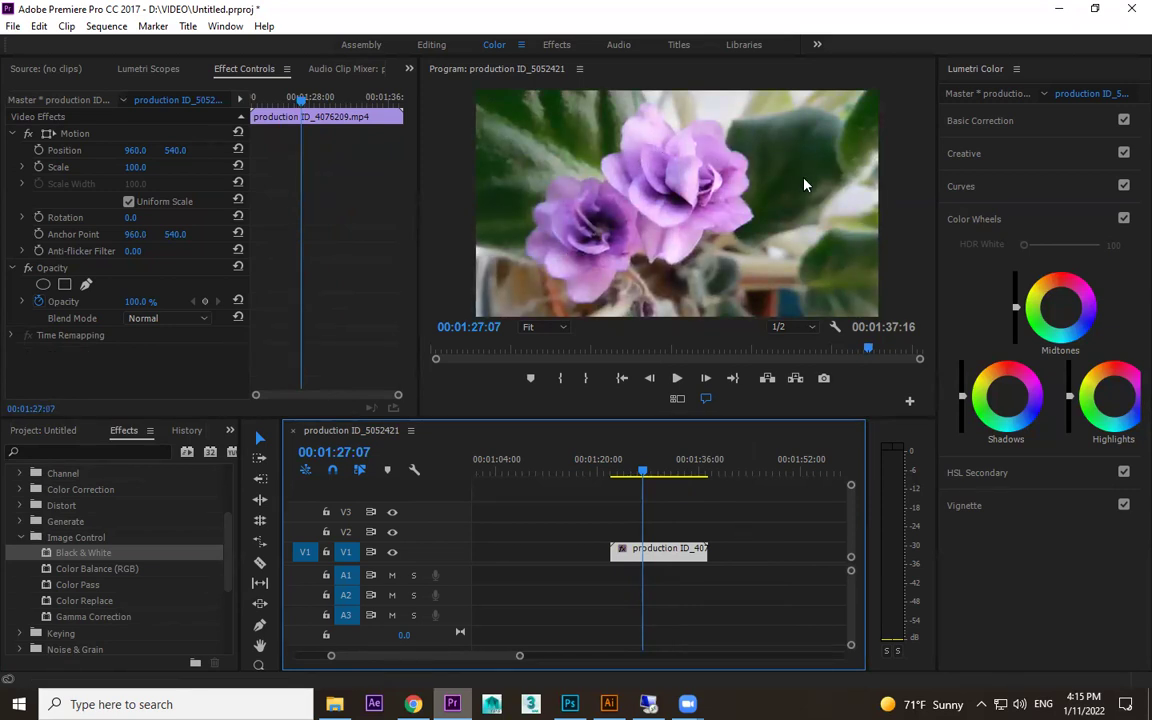
# - Look through the other Image Control effects and apply Black & White to the flower clip again
pyautogui.click(95, 569)
pyautogui.click(90, 584)
pyautogui.click(86, 602)
pyautogui.click(88, 617)
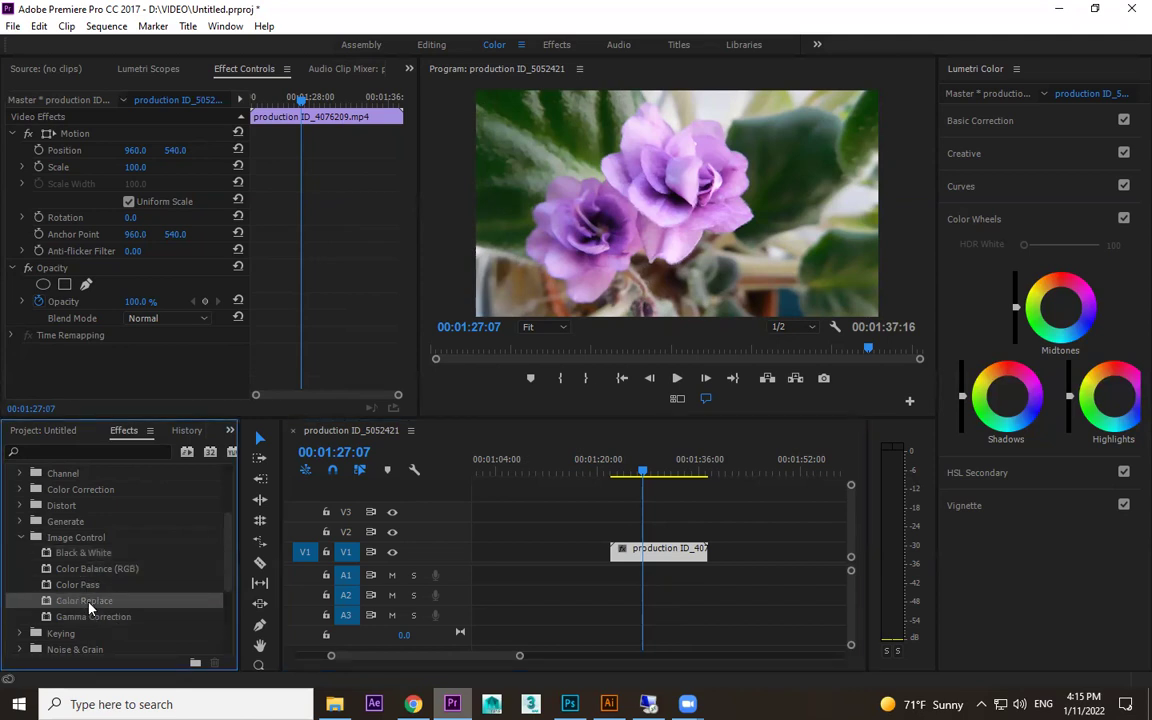
pyautogui.click(88, 600)
pyautogui.click(90, 585)
pyautogui.click(88, 553)
pyautogui.moveTo(83, 552); pyautogui.dragTo(650, 550)
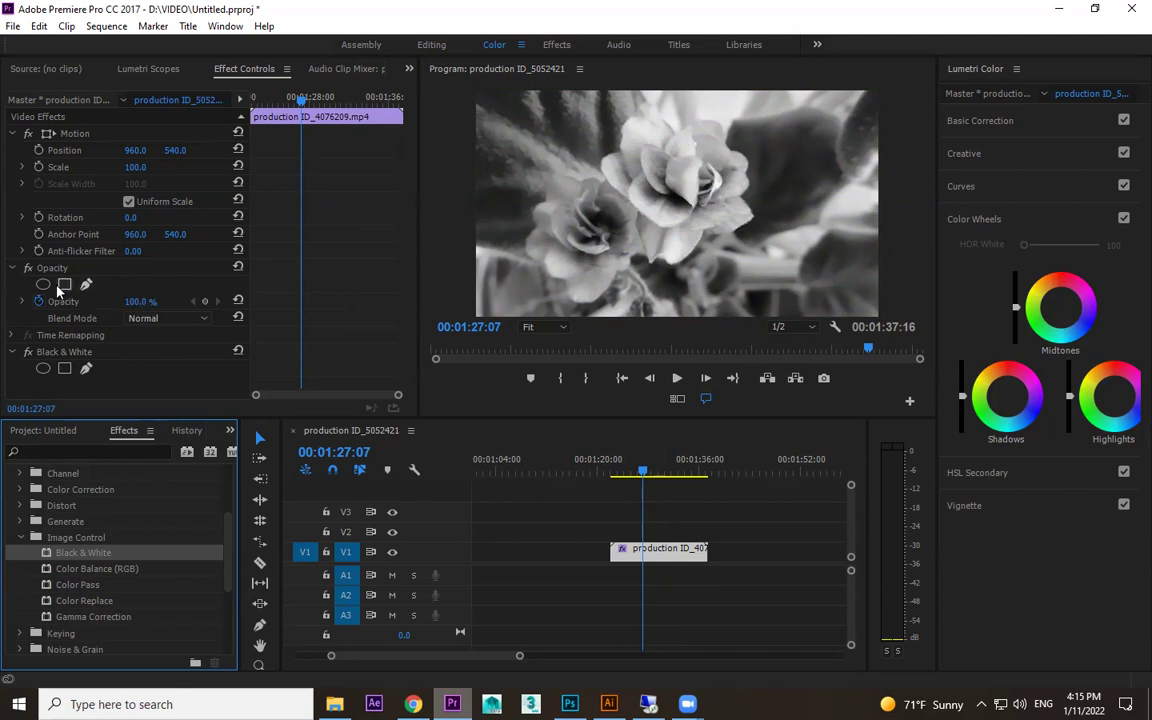
# - Try an elliptical mask over the larger flower for the Black & White effect, and delete that mask
pyautogui.click(43, 368)
pyautogui.moveTo(679, 199); pyautogui.dragTo(769, 195)
pyautogui.moveTo(603, 202); pyautogui.dragTo(598, 193)
pyautogui.scroll(-3, 60, 350)
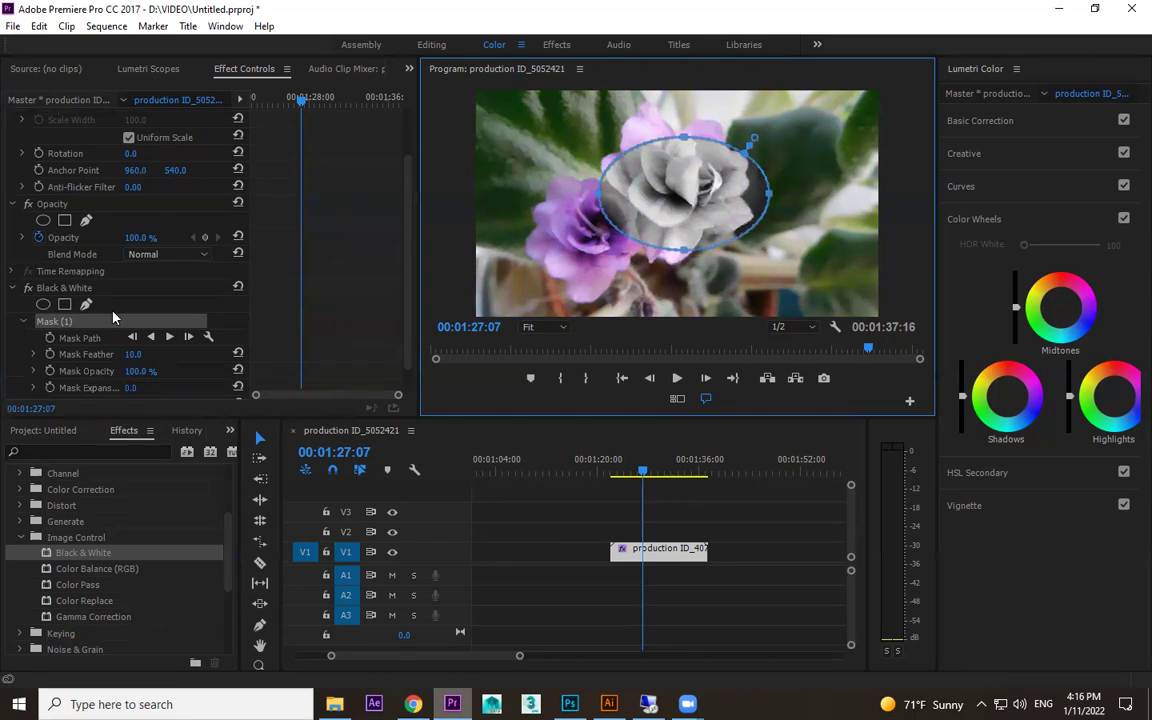
pyautogui.press('Delete')
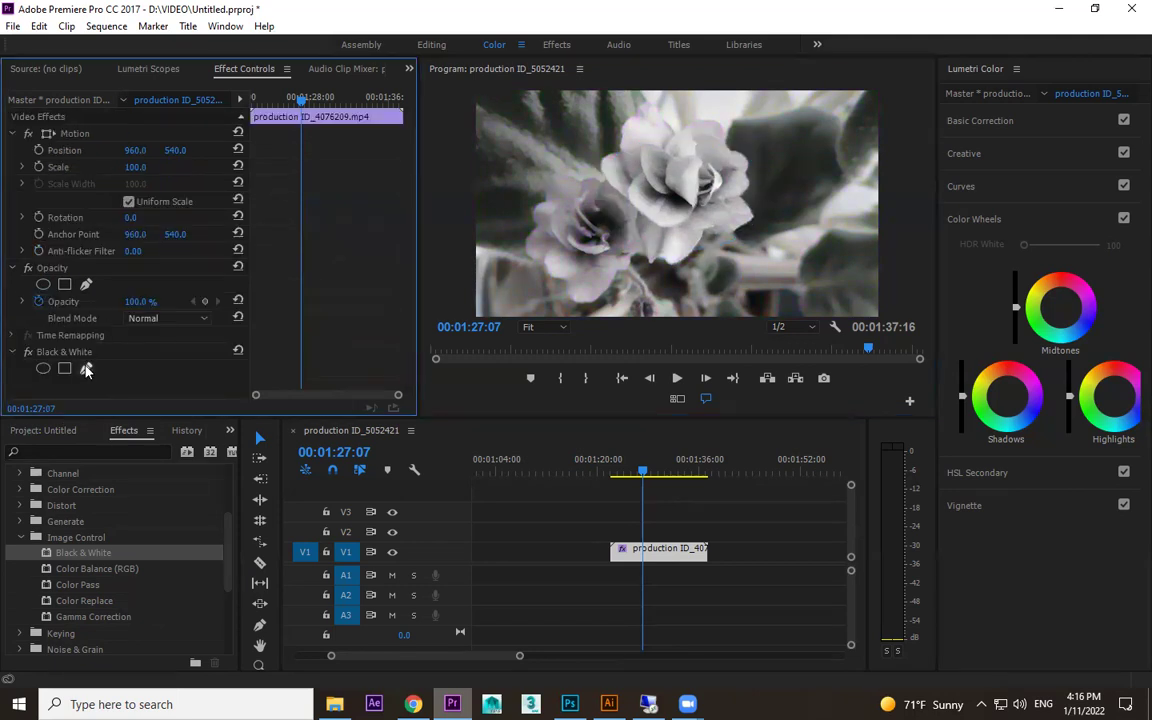
# - Draw a freehand pen mask around both flowers for the Black & White effect and refine its lower edge
pyautogui.click(86, 367)
pyautogui.click(690, 262)
pyautogui.click(757, 235)
pyautogui.moveTo(782, 200); pyautogui.dragTo(782, 185)
pyautogui.moveTo(769, 150); pyautogui.dragTo(738, 108)
pyautogui.moveTo(717, 104); pyautogui.dragTo(705, 103)
pyautogui.moveTo(655, 110); pyautogui.dragTo(588, 134)
pyautogui.moveTo(557, 158); pyautogui.dragTo(546, 162)
pyautogui.moveTo(522, 184); pyautogui.dragTo(525, 255)
pyautogui.moveTo(540, 269); pyautogui.dragTo(571, 291)
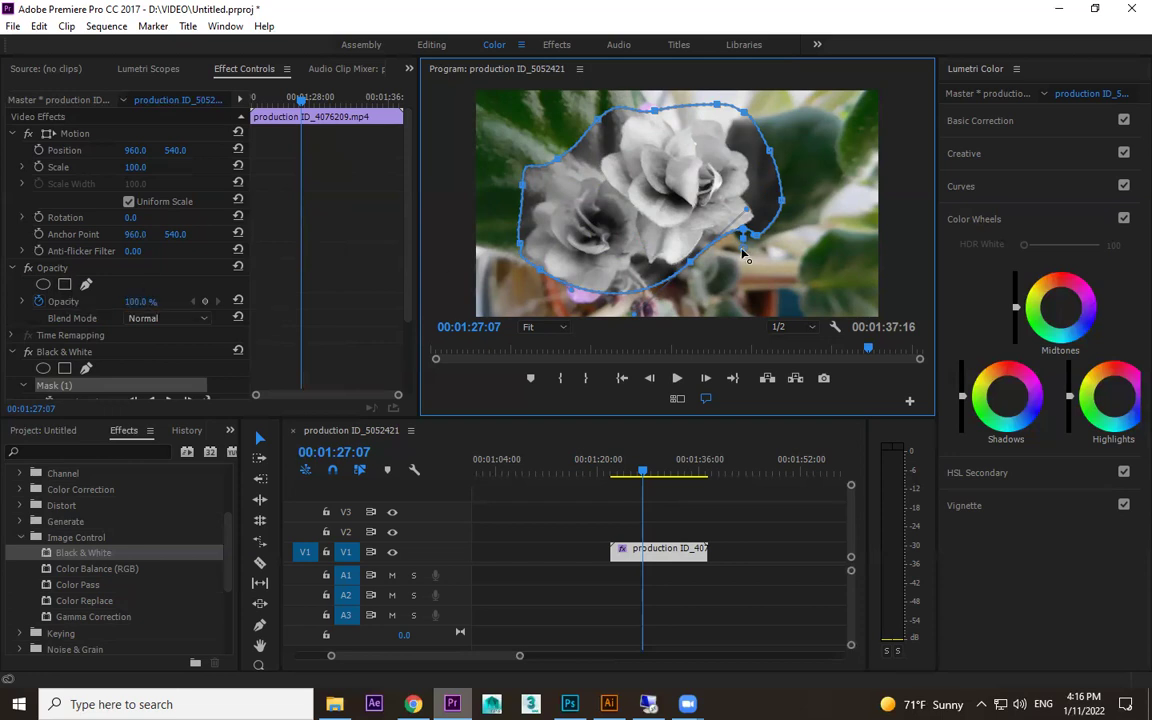
pyautogui.moveTo(690, 262); pyautogui.dragTo(661, 277)
pyautogui.moveTo(733, 246); pyautogui.dragTo(715, 269)
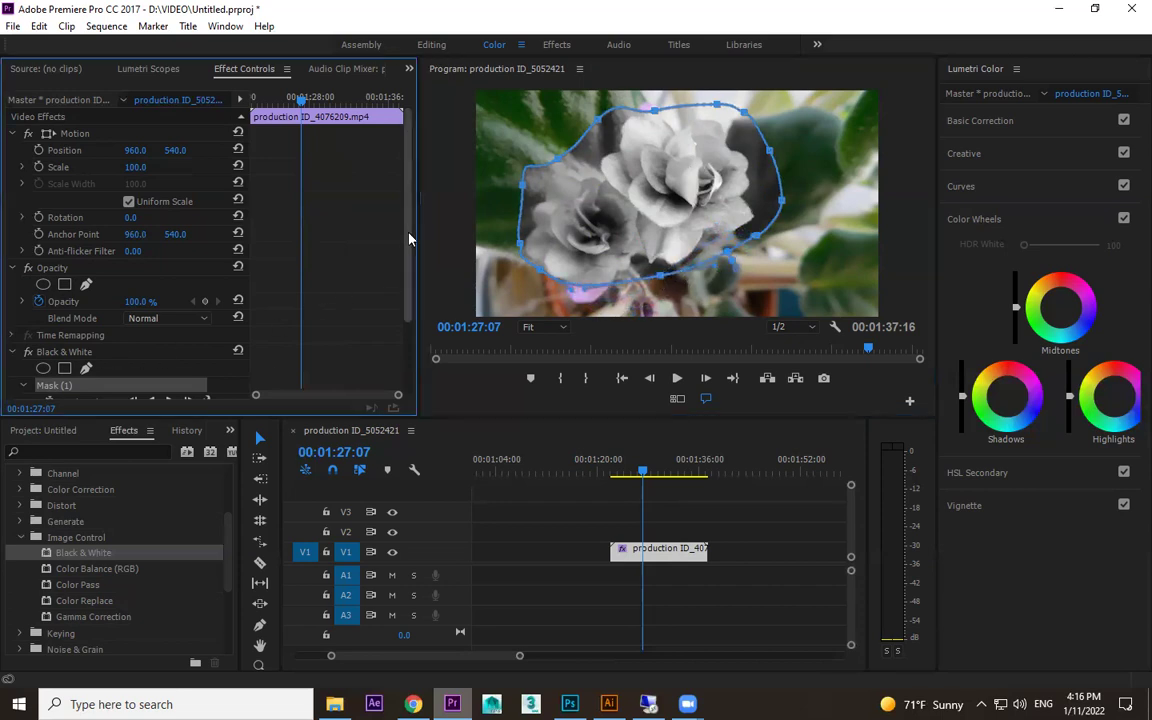
# - Set the Black & White mask's feather to 175 and expansion to 30, and play back the clip
pyautogui.scroll(-2, 400, 235)
pyautogui.moveTo(143, 323); pyautogui.dragTo(188, 323)
pyautogui.moveTo(131, 356)
pyautogui.mouseDown()
pyautogui.moveTo(184, 356)
pyautogui.moveTo(42, 341)
pyautogui.moveTo(144, 341)
pyautogui.mouseUp()
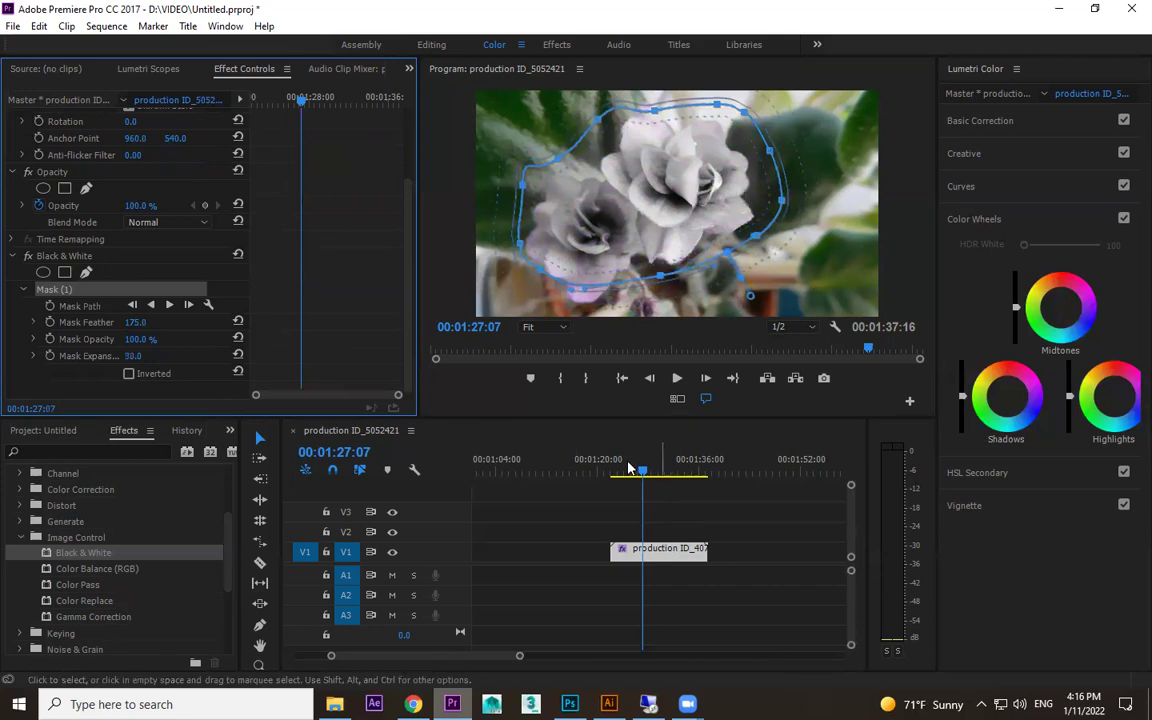
pyautogui.click(611, 460)
pyautogui.press('space')
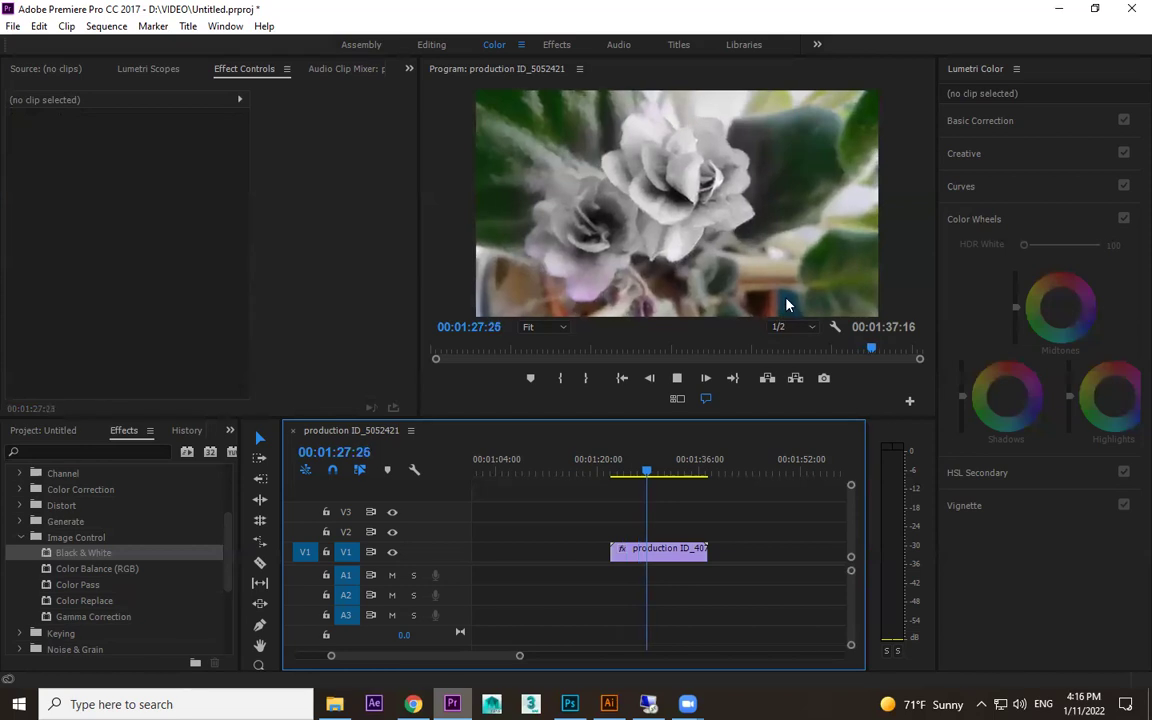
pyautogui.press('space')
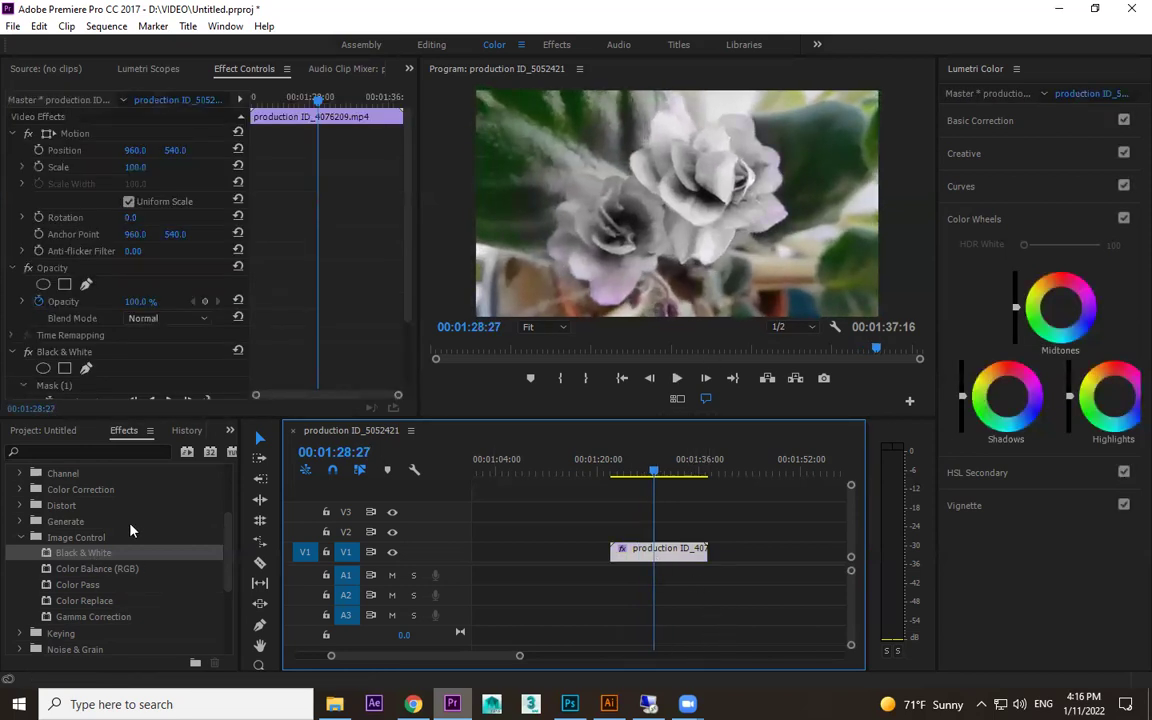
# - Delete the Black & White effect together with its mask from the flower clip
pyautogui.scroll(-2, 70, 388)
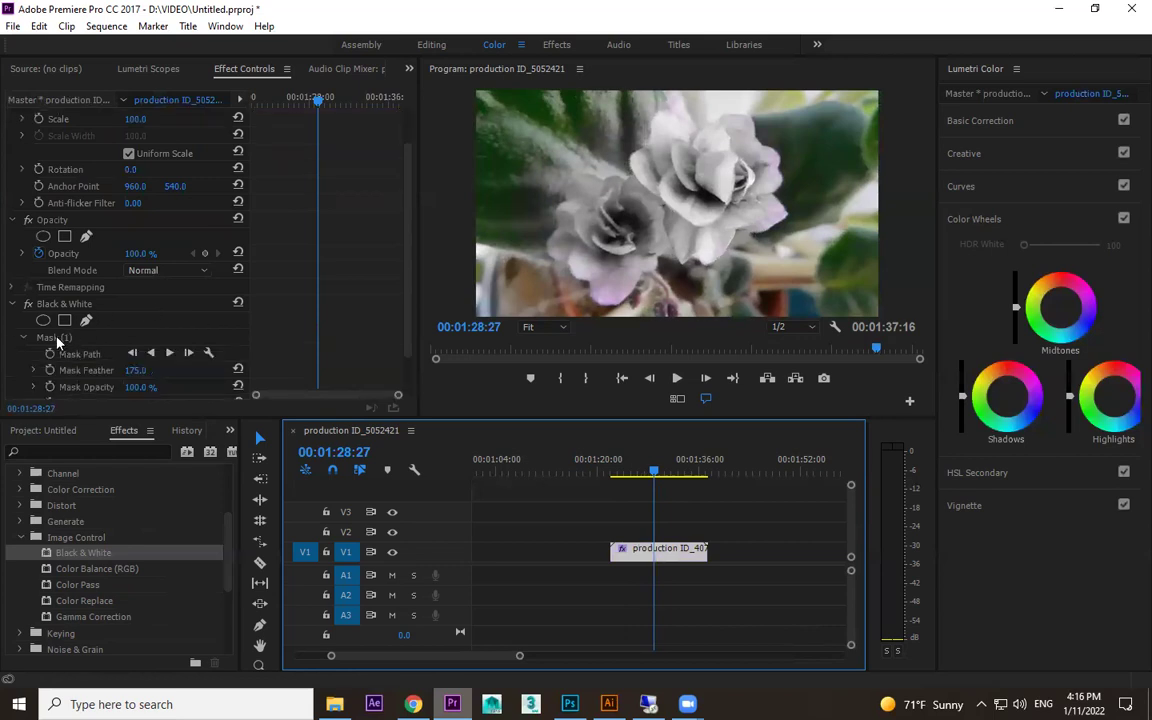
pyautogui.click(57, 341)
pyautogui.click(84, 305)
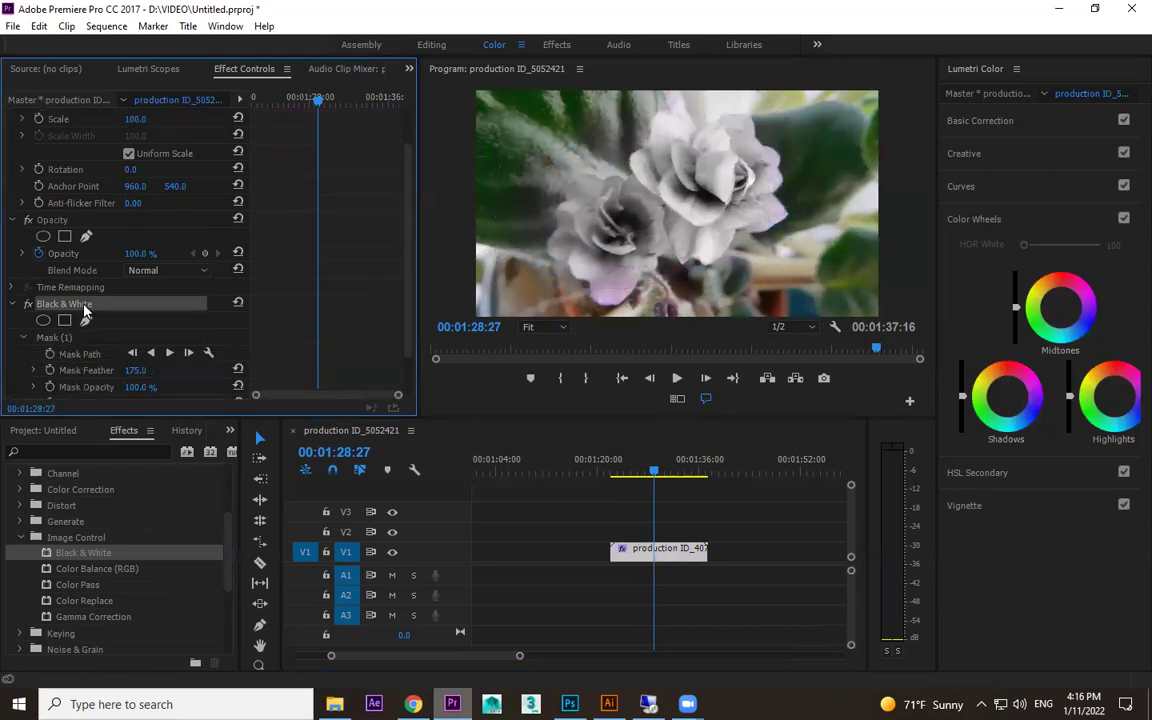
pyautogui.press('Delete')
# - Apply the Color Balance effect from the Color Correction group to the flower clip
pyautogui.scroll(4, 100, 510)
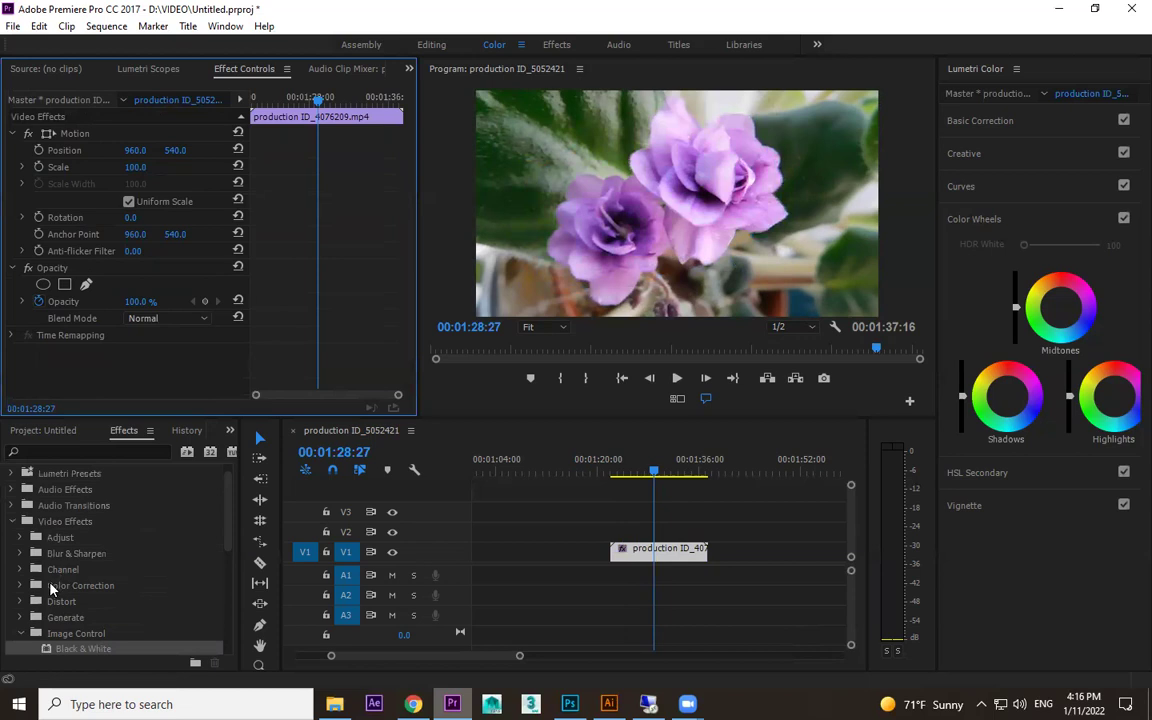
pyautogui.click(22, 585)
pyautogui.scroll(-2, 75, 598)
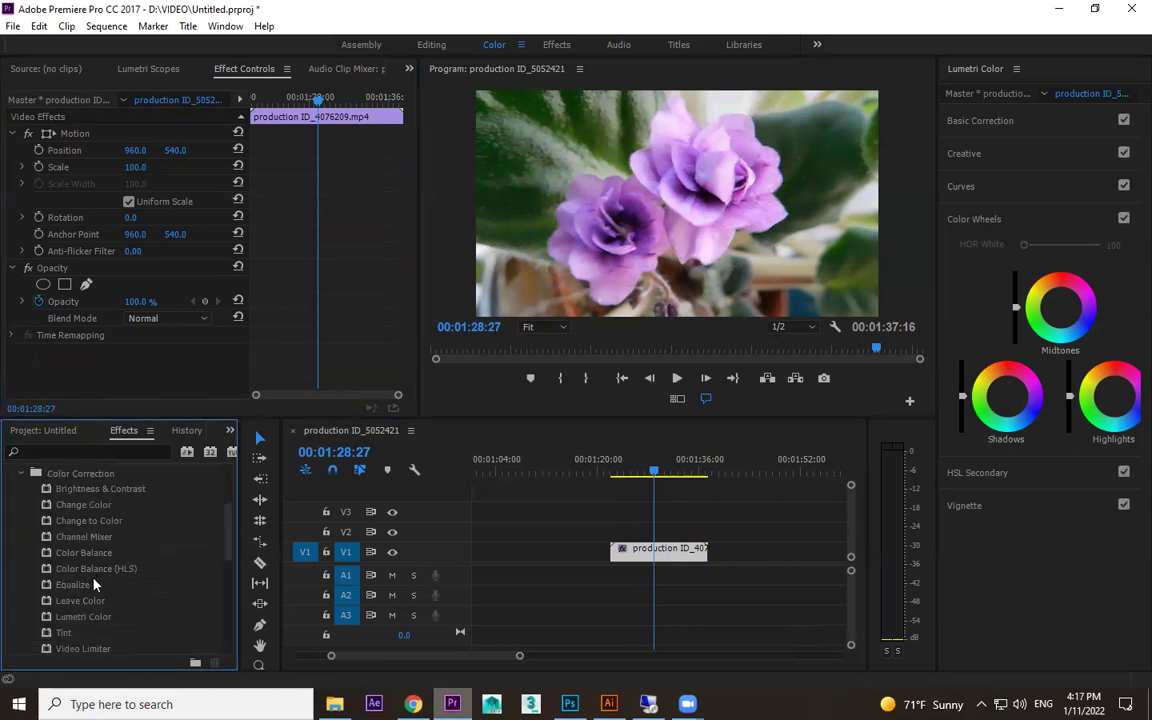
pyautogui.click(94, 553)
pyautogui.moveTo(97, 552); pyautogui.dragTo(621, 545)
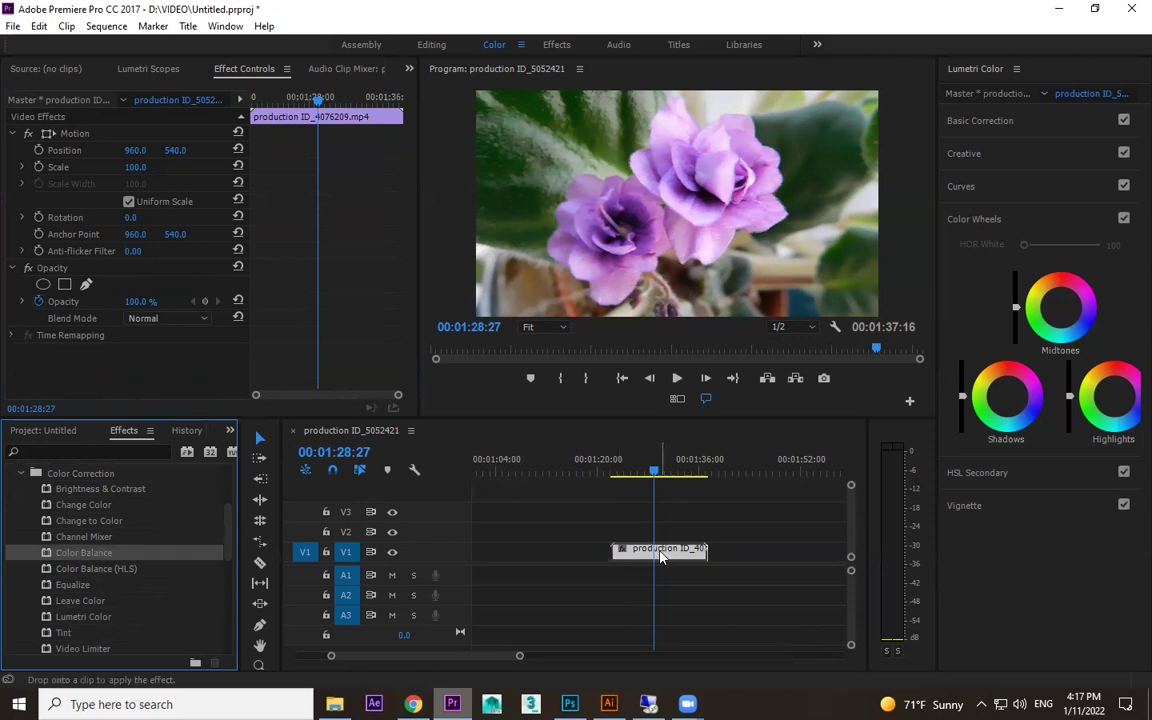
# - Set the Color Balance shadows to red 76 and green 91, midtones to red 70 and blue 100, highlights to red -4 and green -53
pyautogui.moveTo(406, 228); pyautogui.dragTo(399, 357)
pyautogui.moveTo(129, 222); pyautogui.dragTo(204, 239)
pyautogui.moveTo(131, 272); pyautogui.dragTo(187, 272)
pyautogui.moveTo(132, 306); pyautogui.dragTo(214, 324)
pyautogui.moveTo(138, 326); pyautogui.dragTo(41, 326)
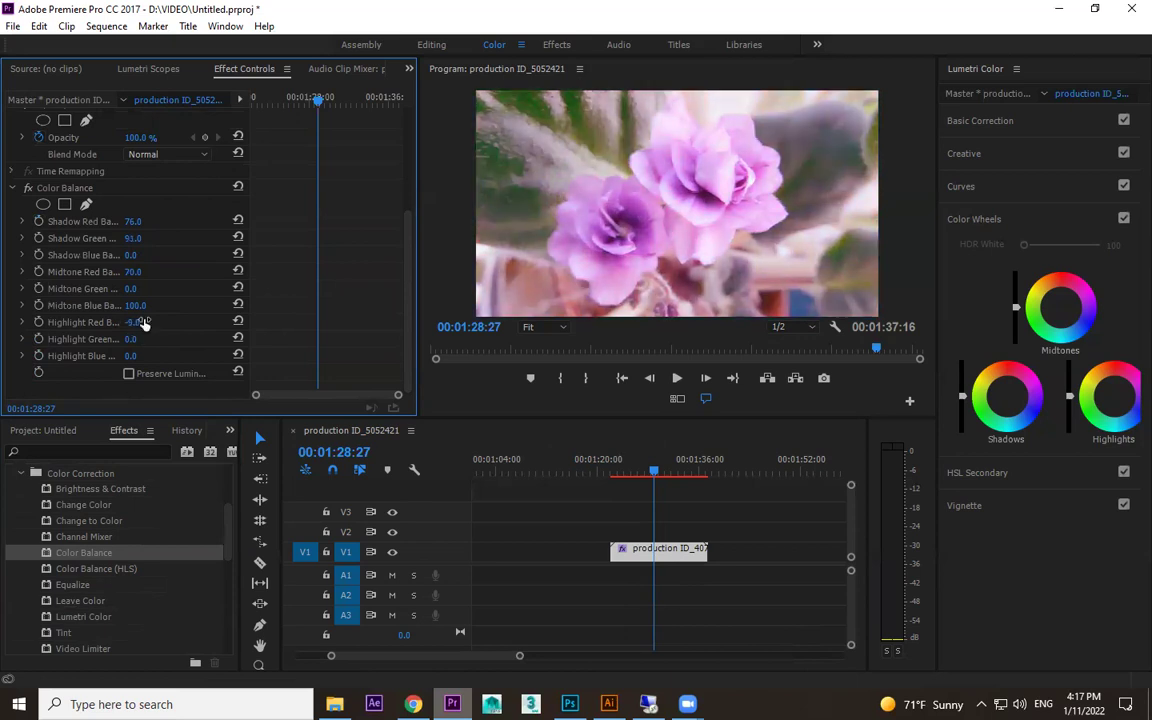
pyautogui.moveTo(139, 342); pyautogui.dragTo(91, 342)
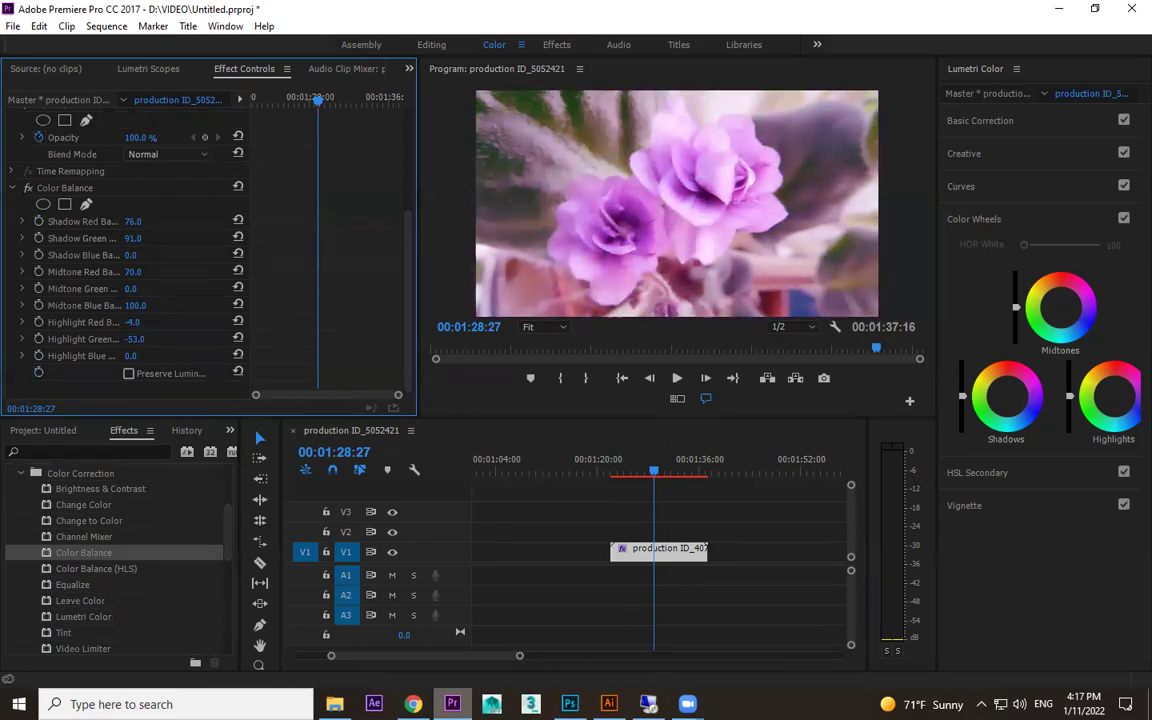
# - Draw a closed pen mask around both flowers for the Color Balance effect and tighten it along the smaller flower
pyautogui.click(86, 204)
pyautogui.moveTo(651, 110); pyautogui.dragTo(638, 121)
pyautogui.click(621, 145)
pyautogui.moveTo(559, 181); pyautogui.dragTo(534, 237)
pyautogui.moveTo(575, 288); pyautogui.dragTo(630, 292)
pyautogui.click(712, 284)
pyautogui.click(788, 260)
pyautogui.click(811, 198)
pyautogui.click(791, 143)
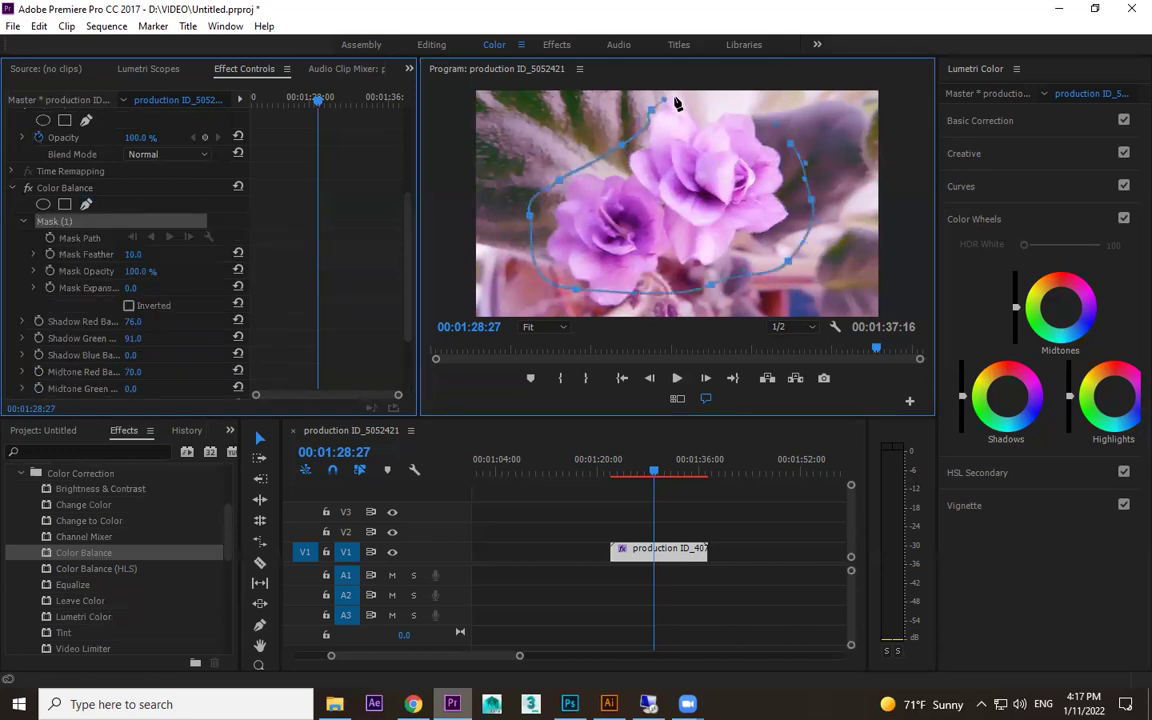
pyautogui.click(648, 112)
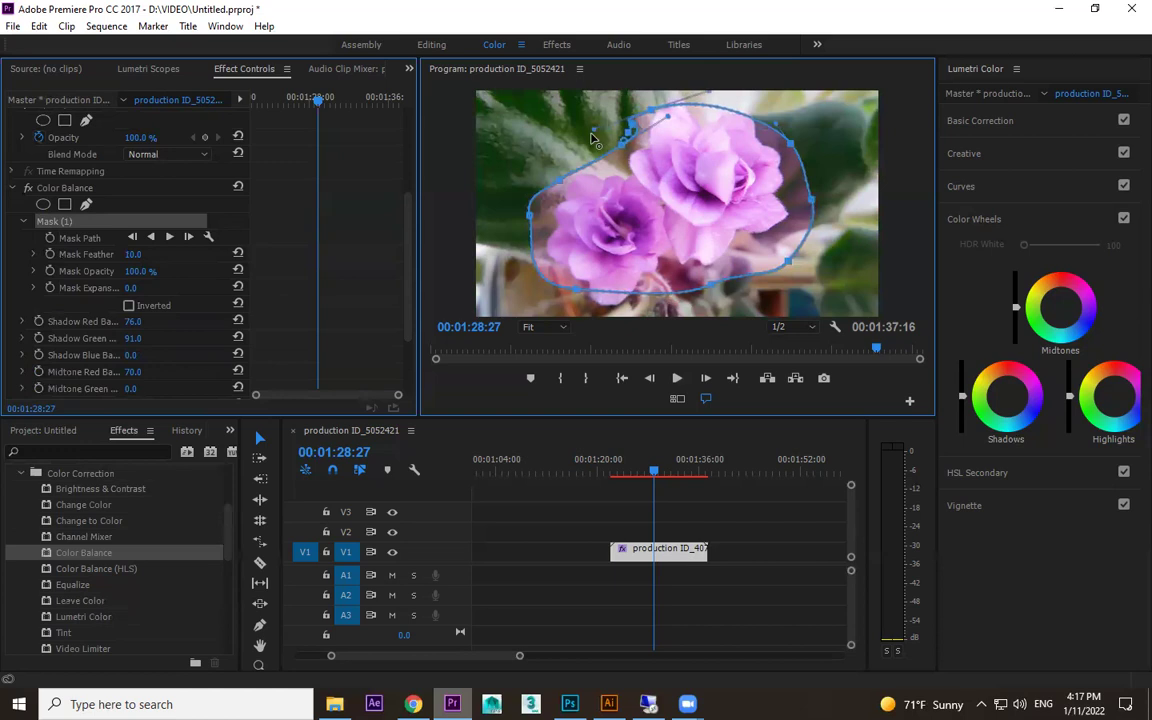
pyautogui.moveTo(562, 186); pyautogui.dragTo(551, 252)
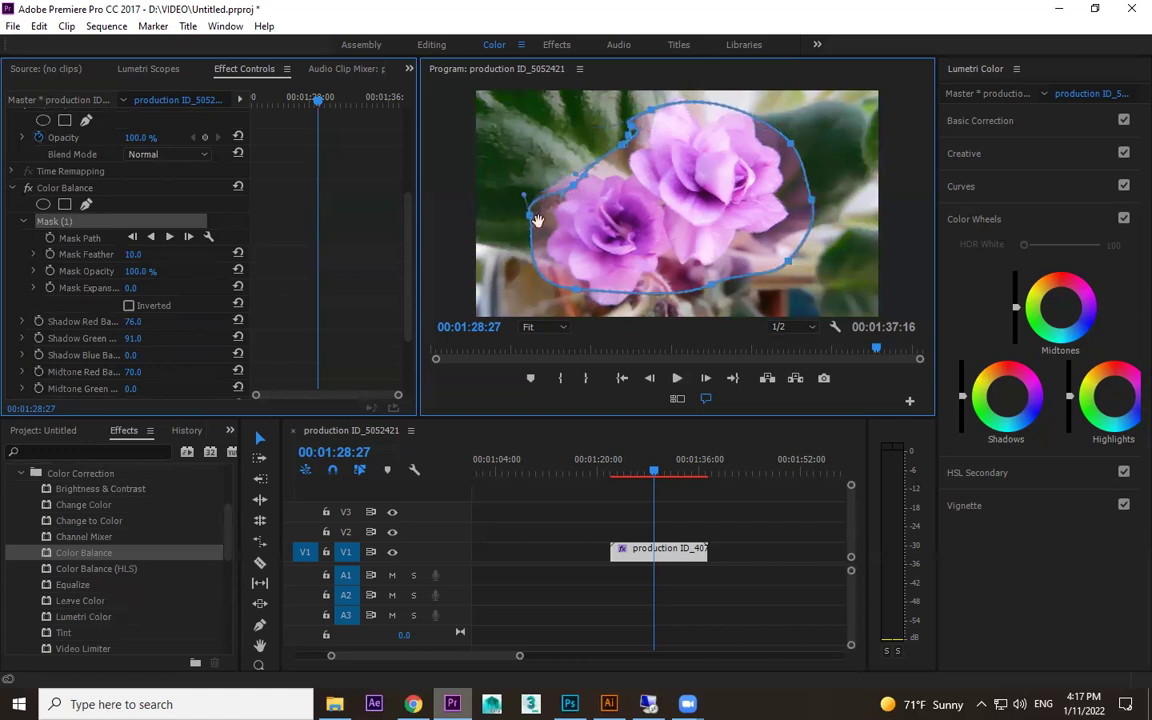
# - Set the Color Balance mask's feather to 217 and play back the clip to check the blended edge
pyautogui.press('space')
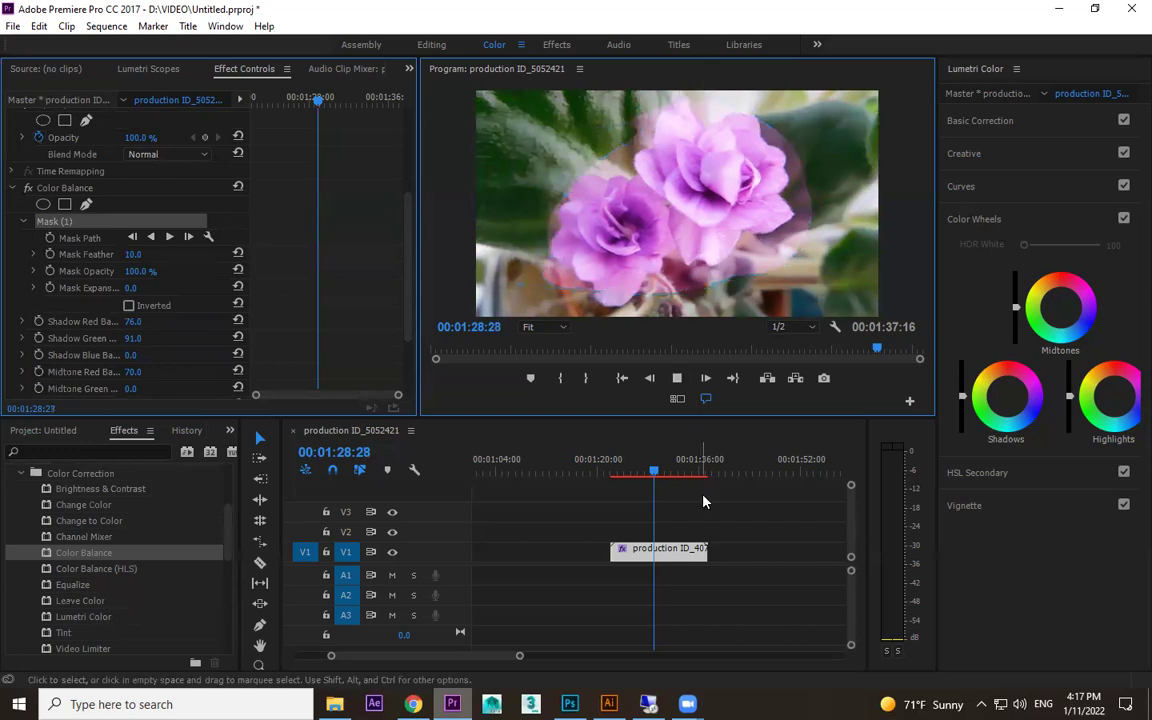
pyautogui.moveTo(132, 256); pyautogui.dragTo(367, 343)
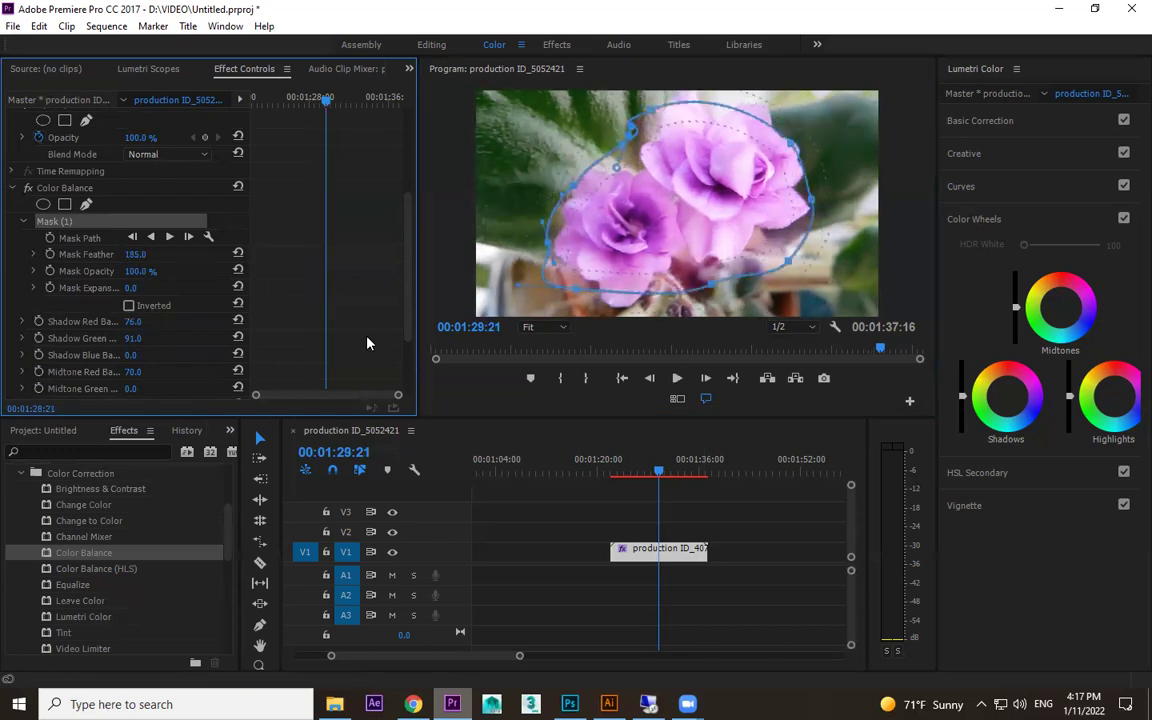
pyautogui.click(784, 541)
pyautogui.press('space')
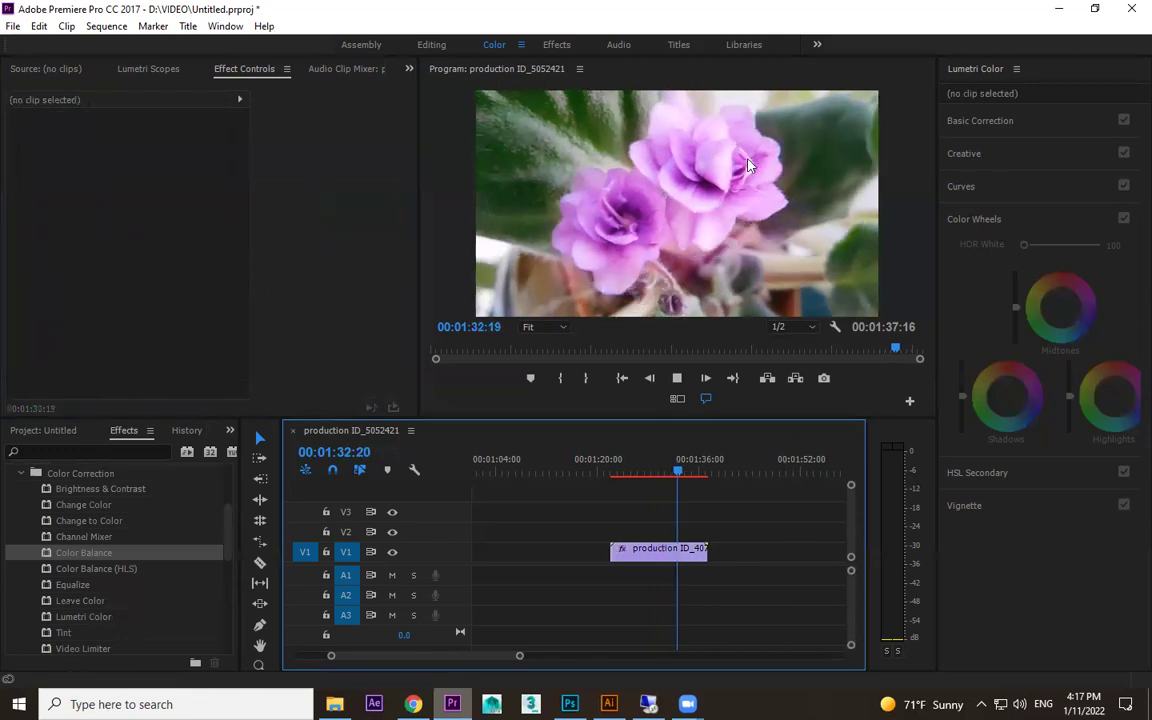
pyautogui.press('space')
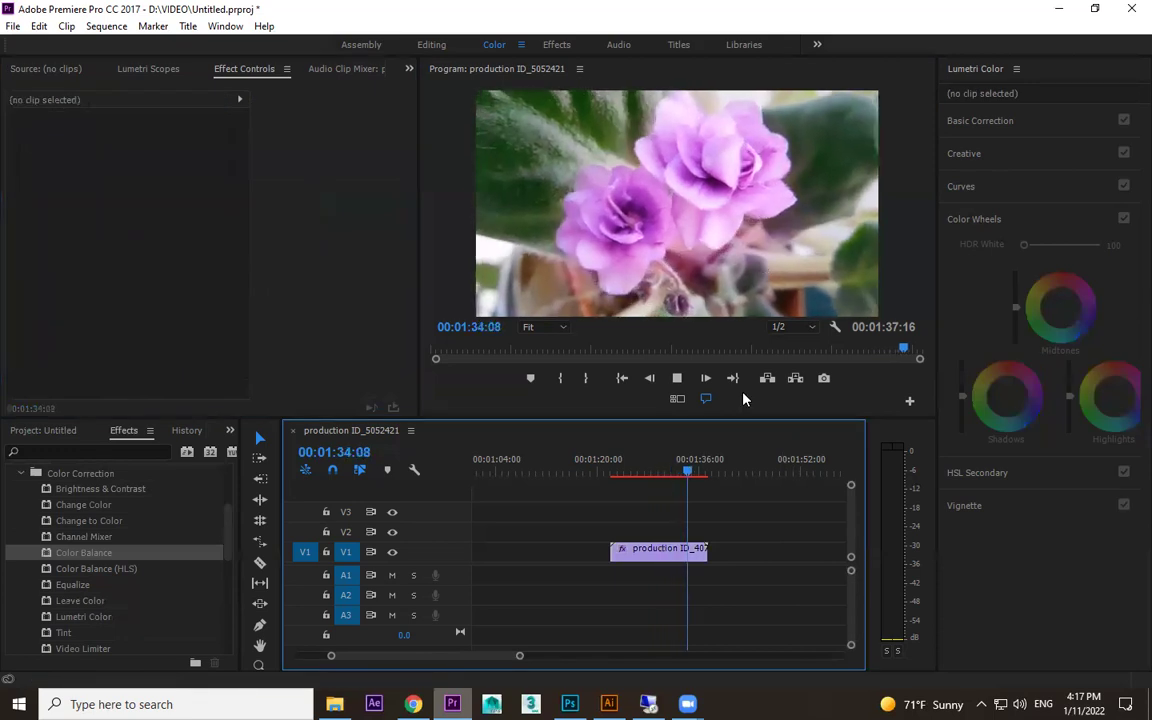
# - Review the Color Balance mask settings for the flower clip and play it back to check the tinted flowers
pyautogui.click(692, 471)
pyautogui.moveTo(634, 482); pyautogui.dragTo(673, 485)
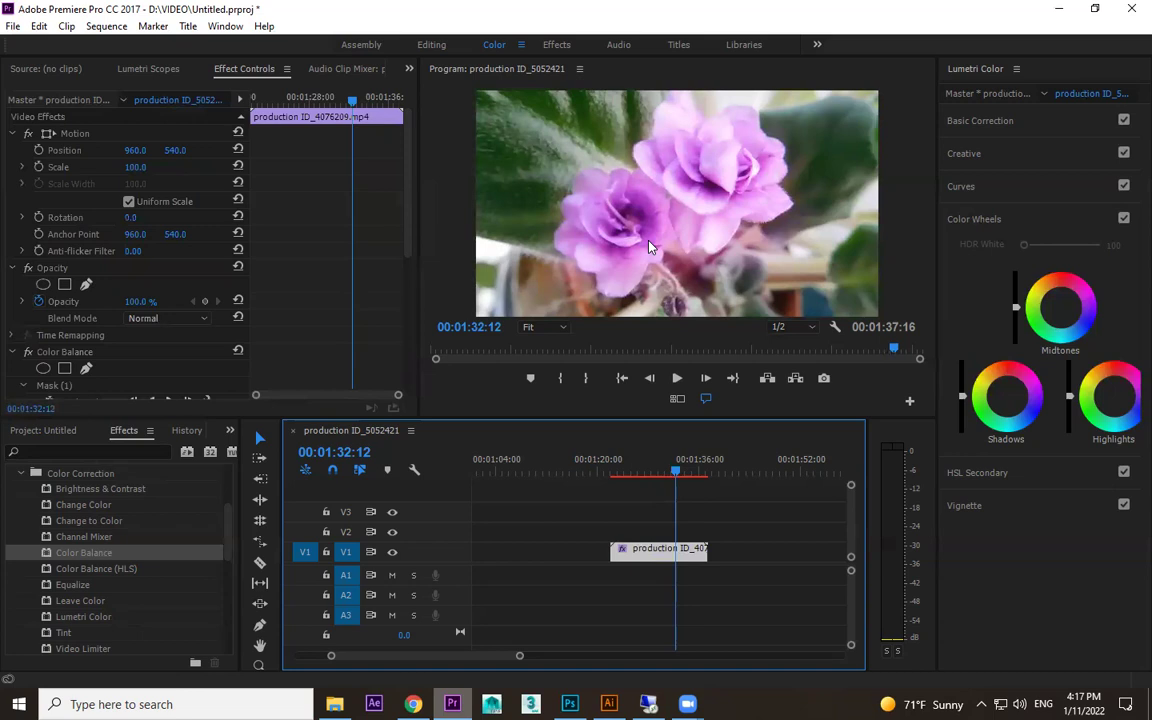
pyautogui.click(89, 558)
pyautogui.scroll(-1, 111, 380)
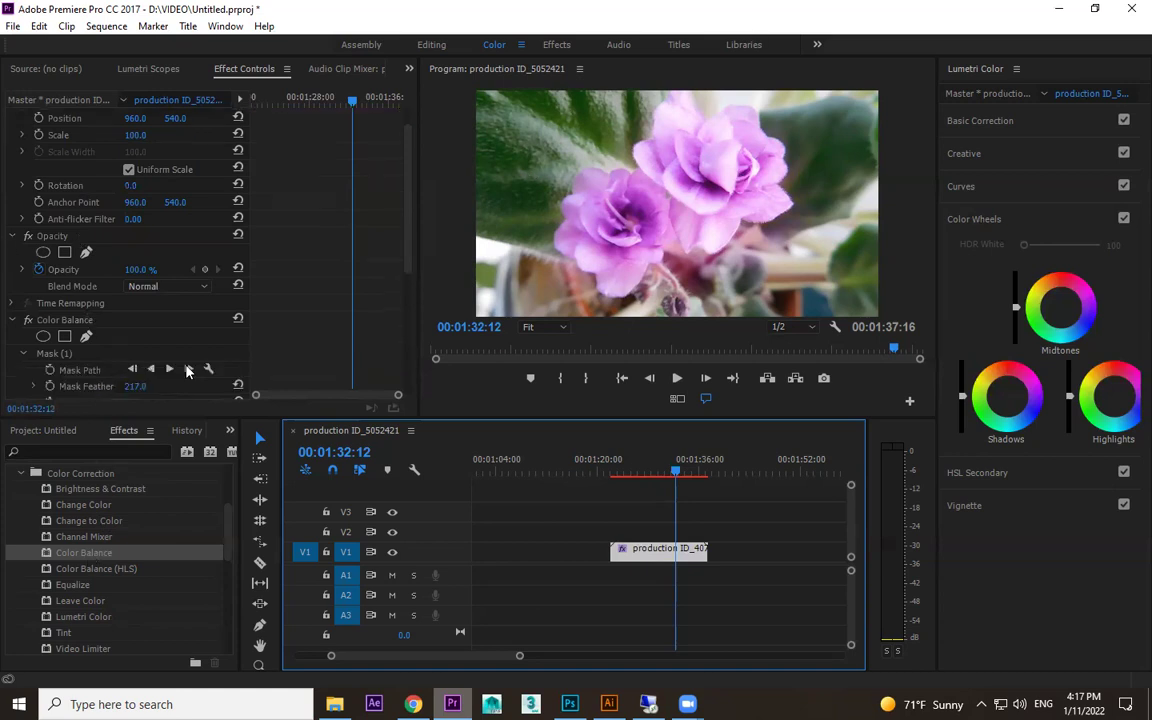
pyautogui.scroll(-4, 115, 270)
pyautogui.scroll(-1, 135, 258)
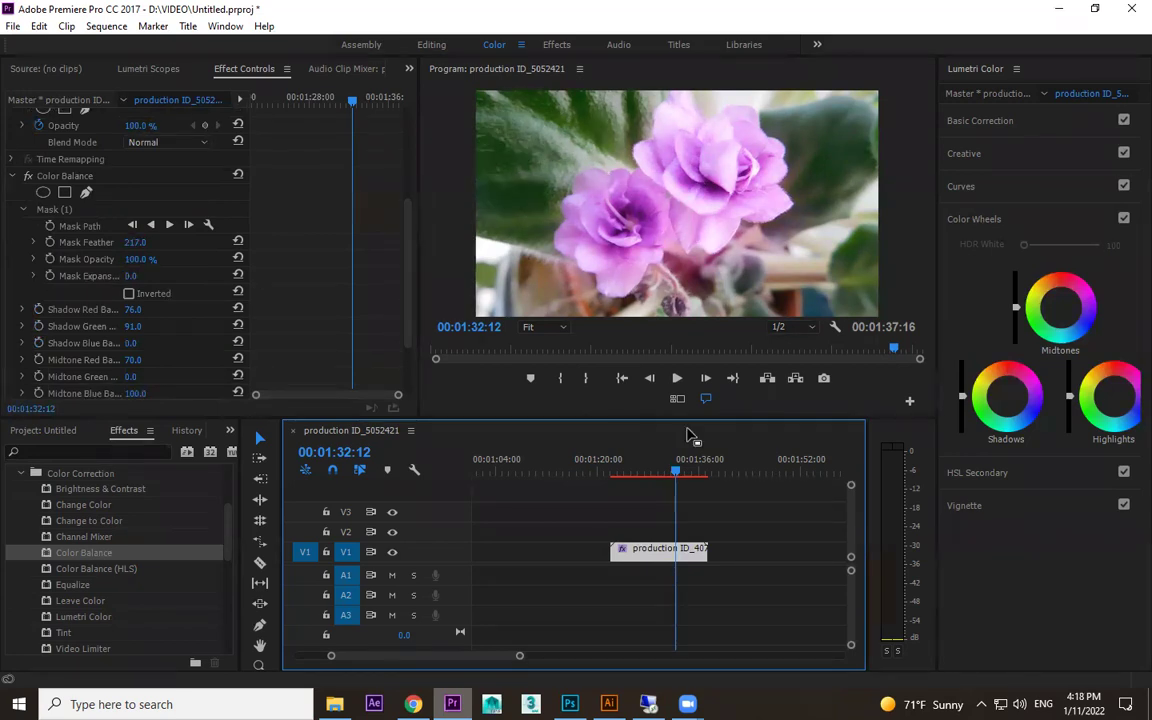
pyautogui.press('space')
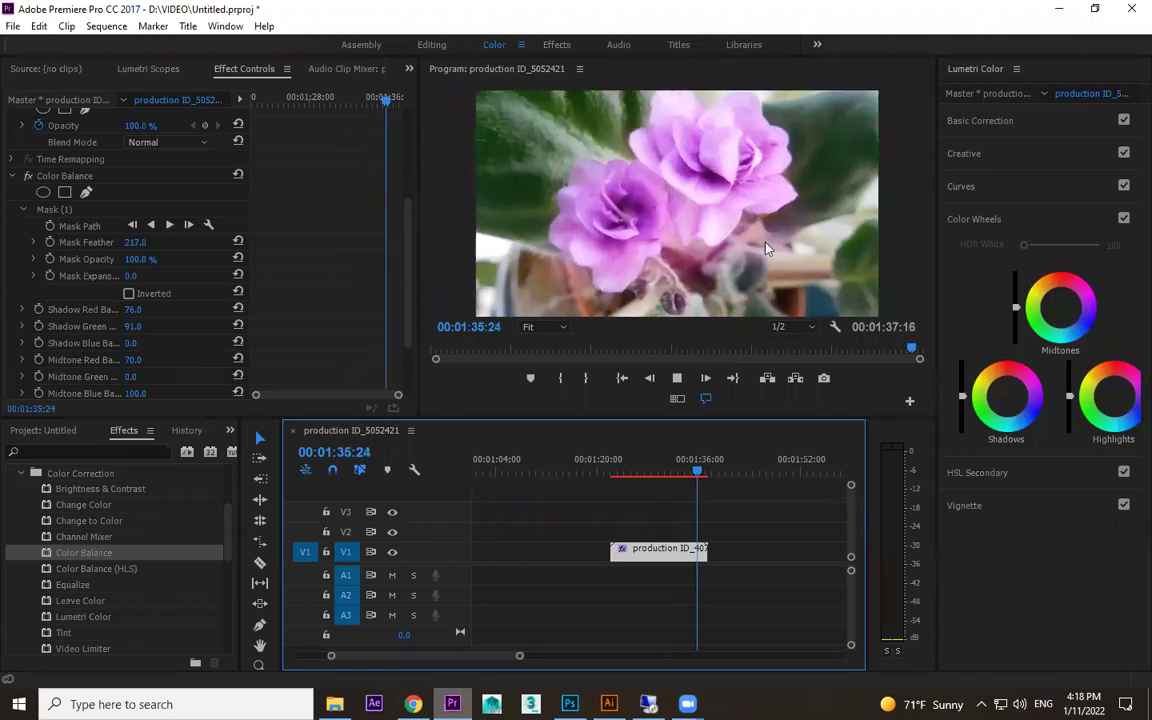
pyautogui.press('space')
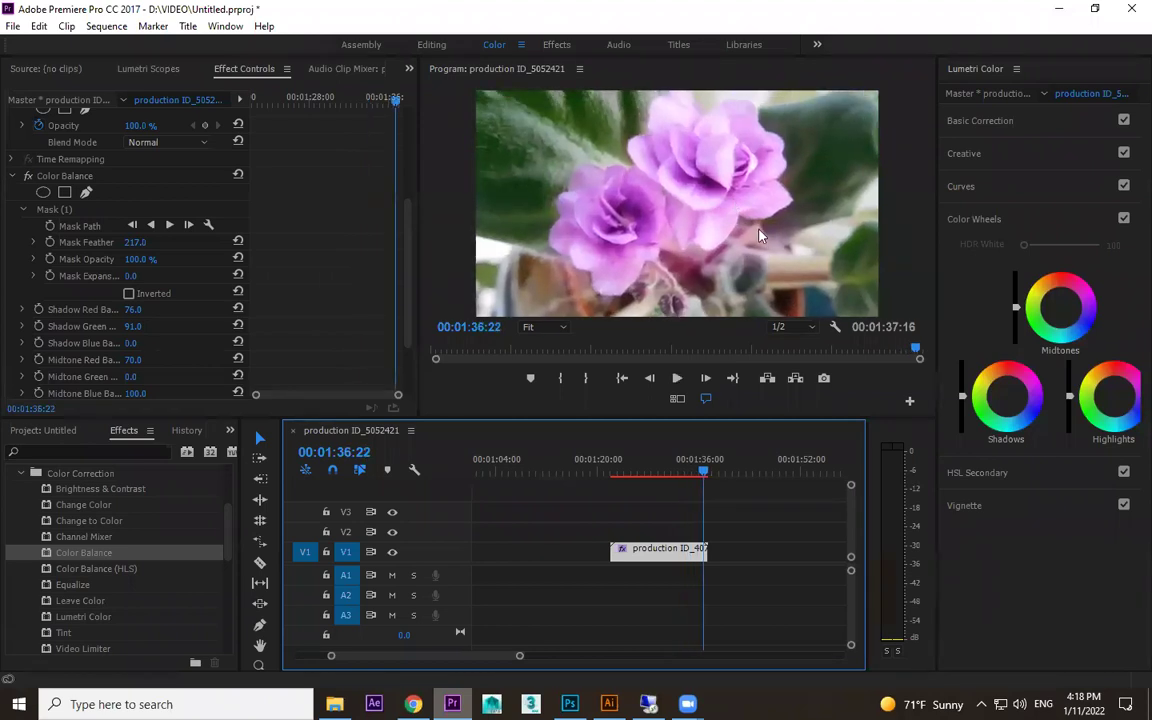
# - Delete the mask and the Color Balance effect from the flower clip
pyautogui.click(61, 212)
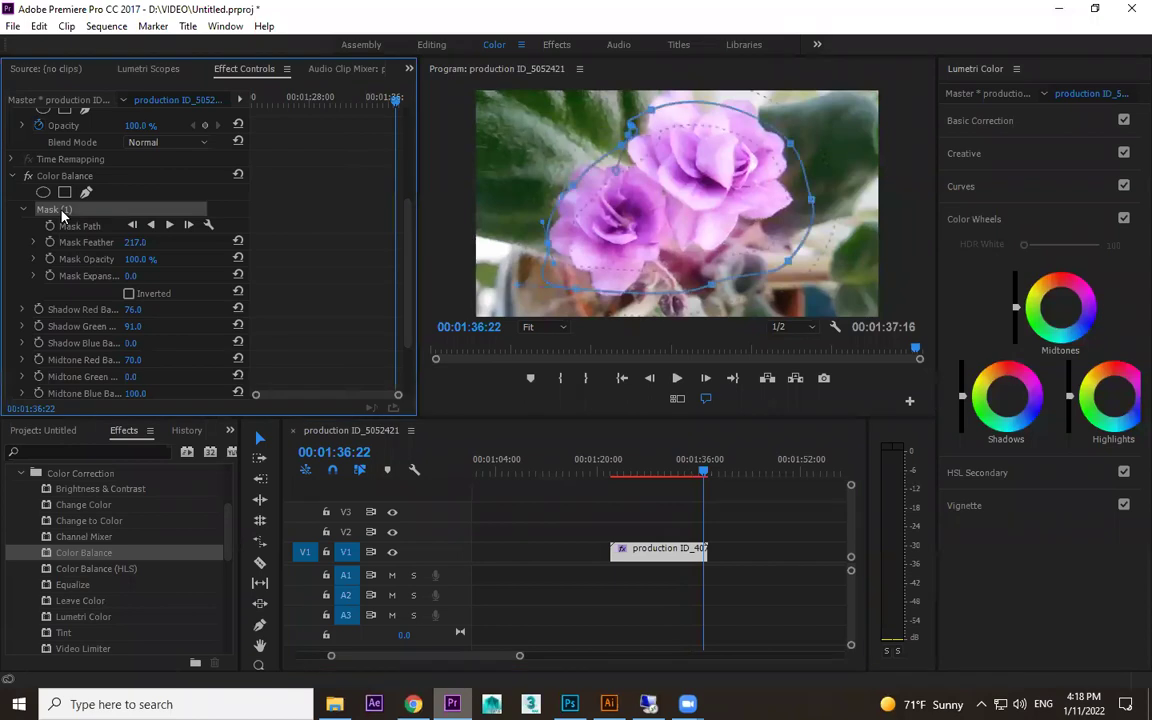
pyautogui.press('Delete')
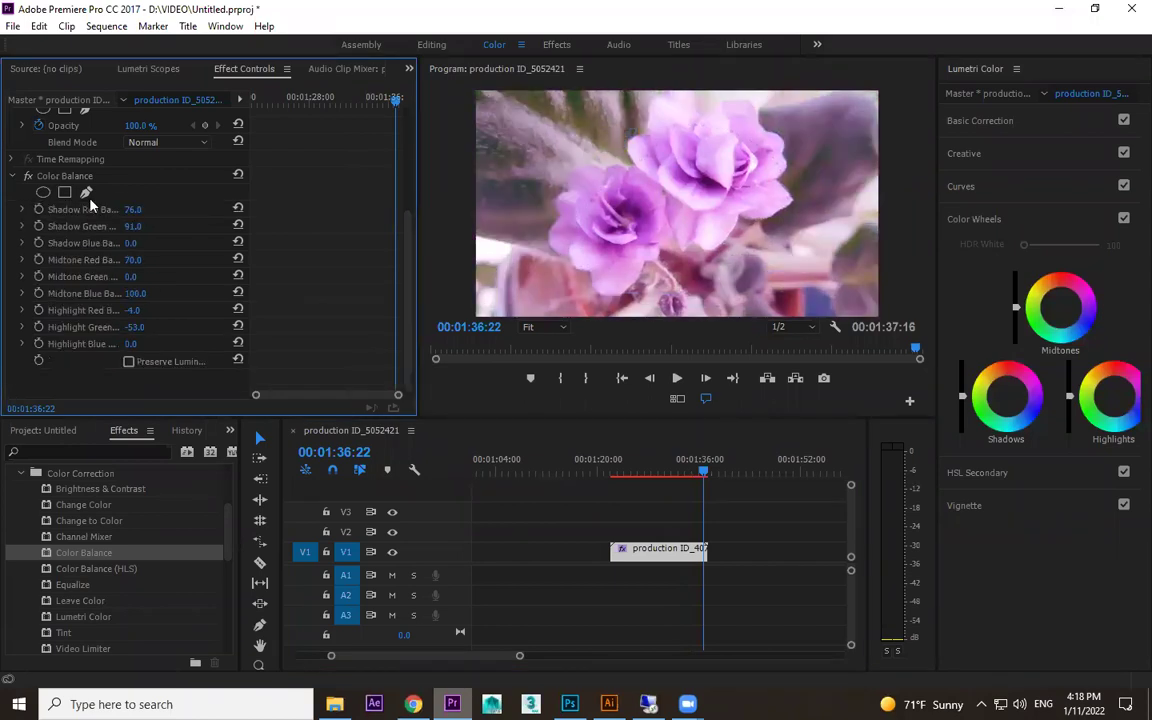
pyautogui.press('Delete')
# - Apply the Black & White effect from the Image Control group to the flower clip and give it a rectangular mask
pyautogui.scroll(-5, 87, 563)
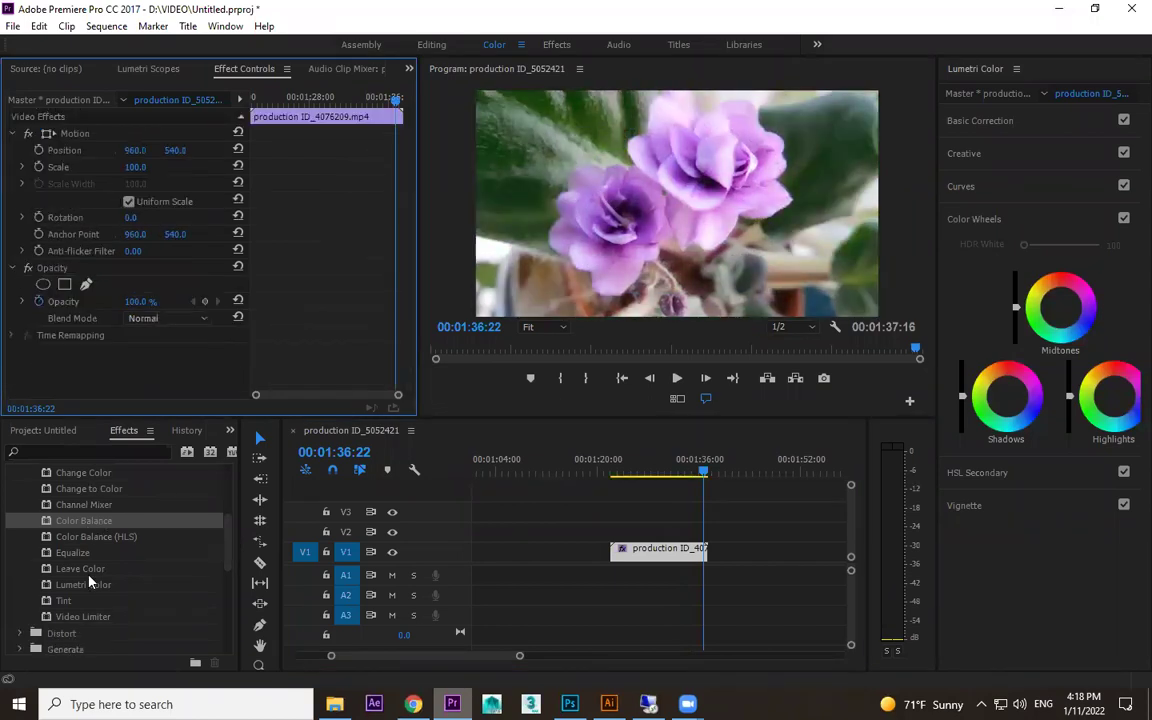
pyautogui.moveTo(711, 484); pyautogui.dragTo(694, 548)
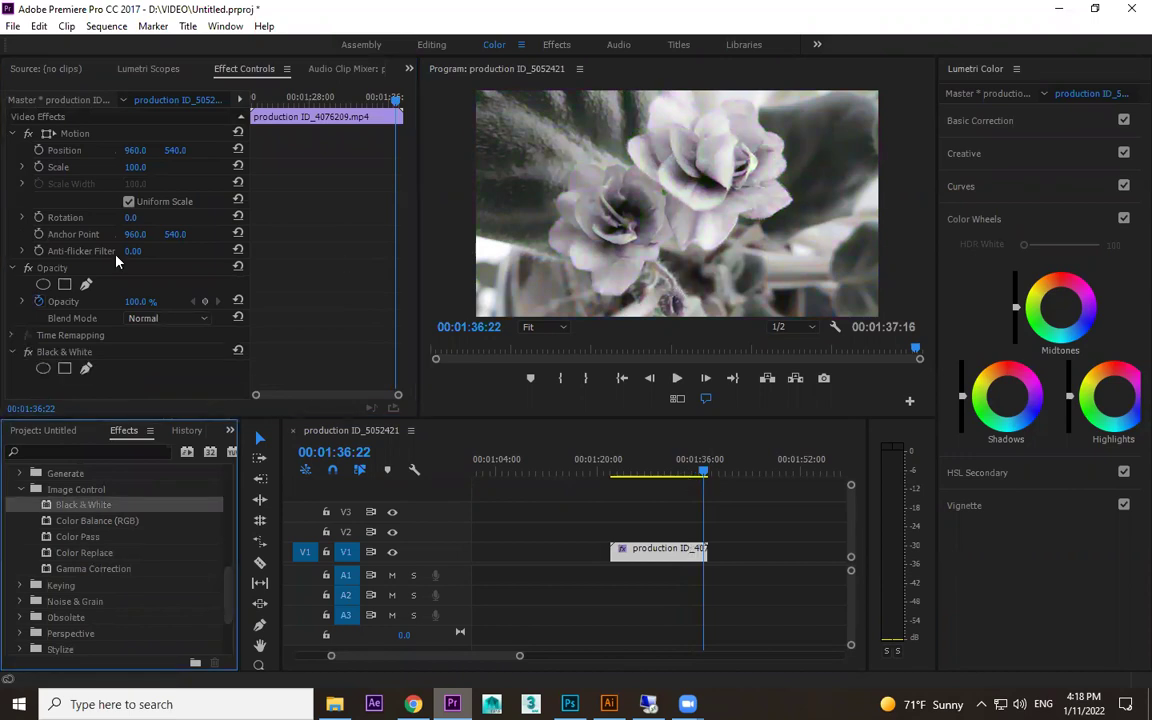
pyautogui.click(63, 372)
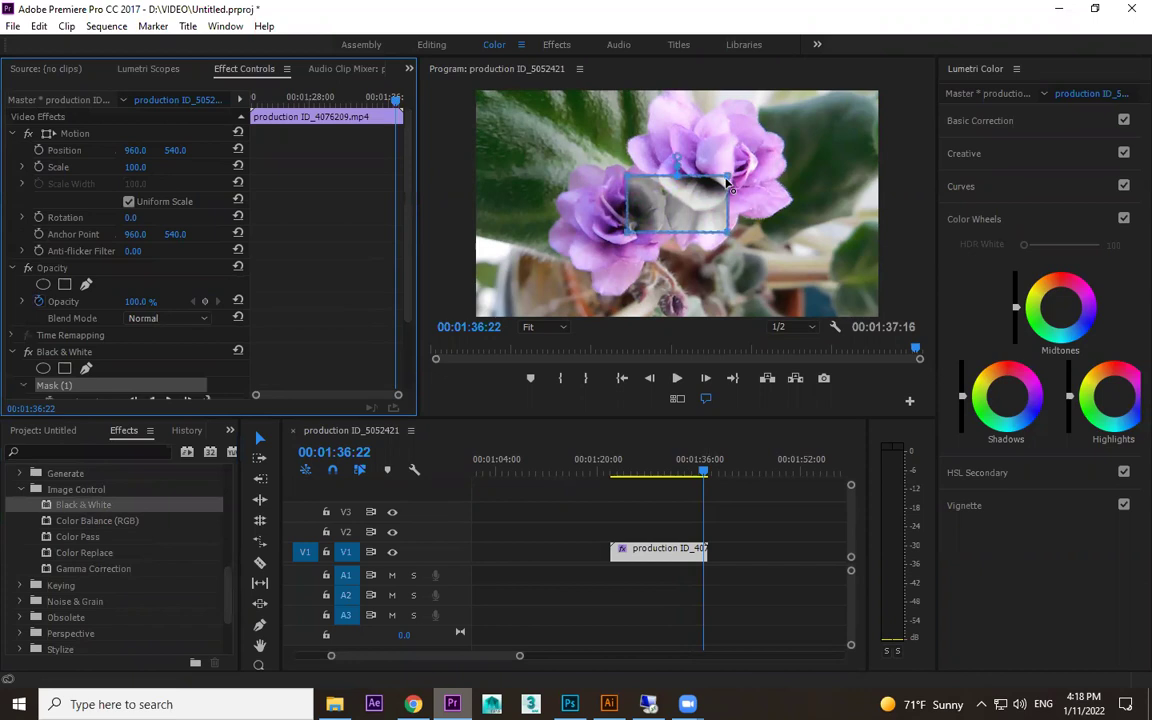
# - Reshape the Black & White mask by its corners so it covers the right half of the picture, splitting the larger flower vertically
pyautogui.moveTo(728, 233); pyautogui.dragTo(965, 349)
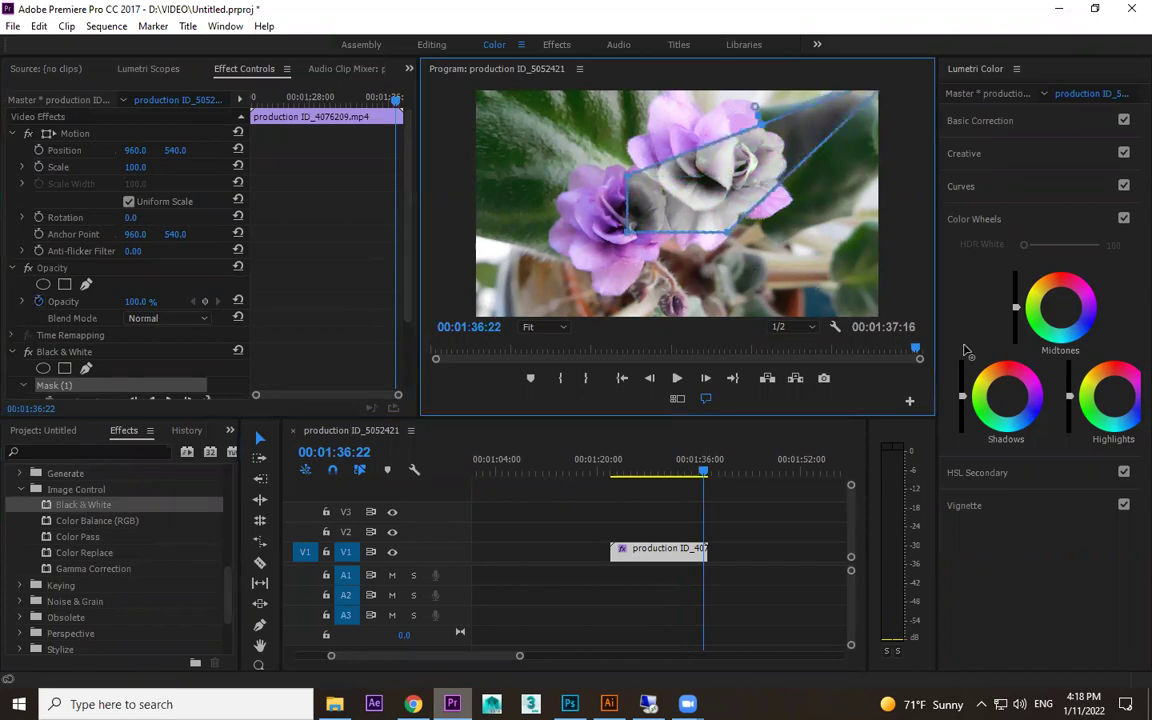
pyautogui.click(975, 275)
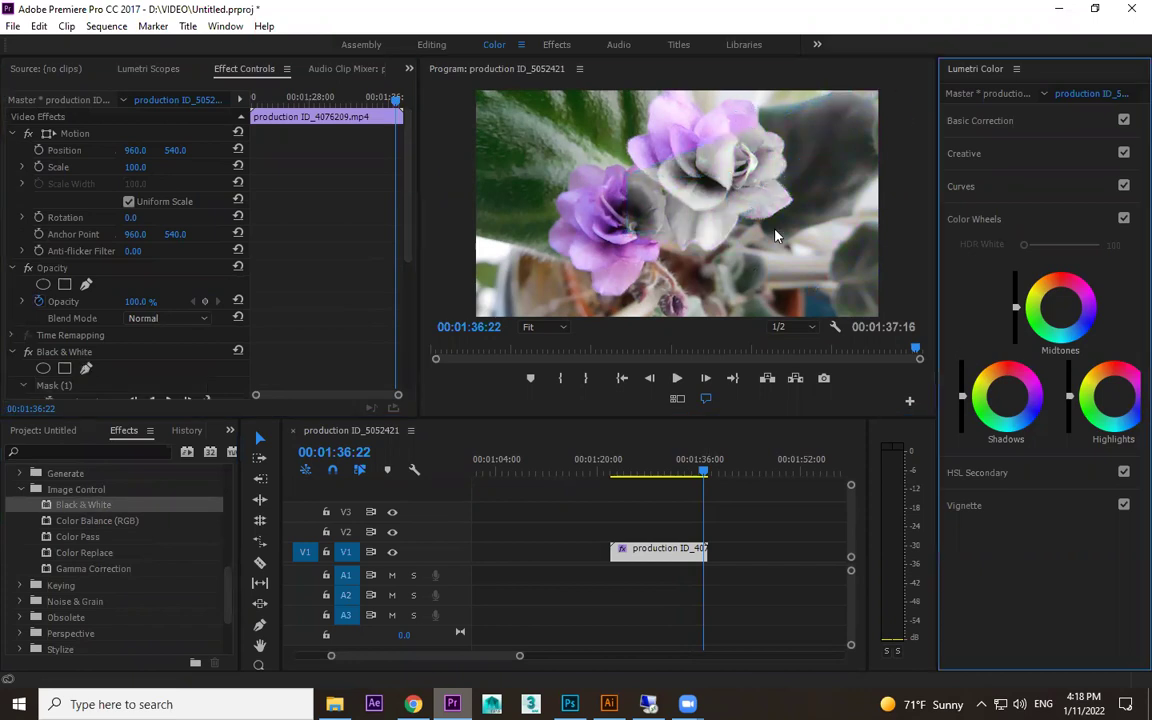
pyautogui.click(814, 223)
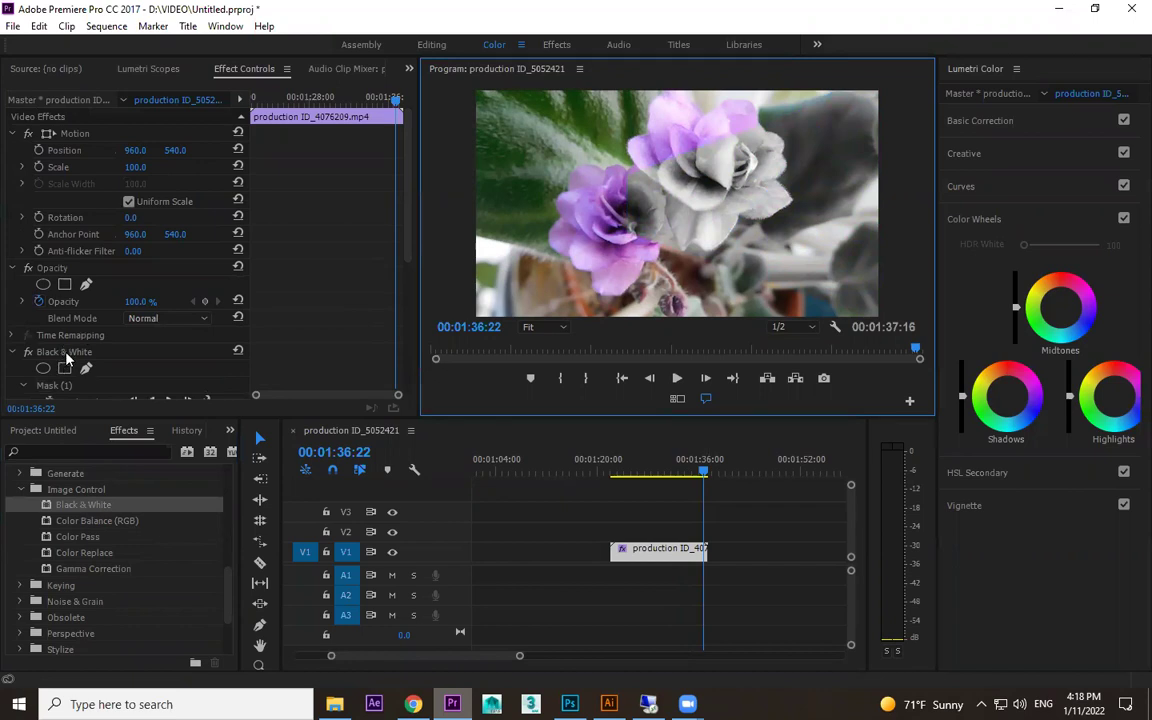
pyautogui.click(58, 352)
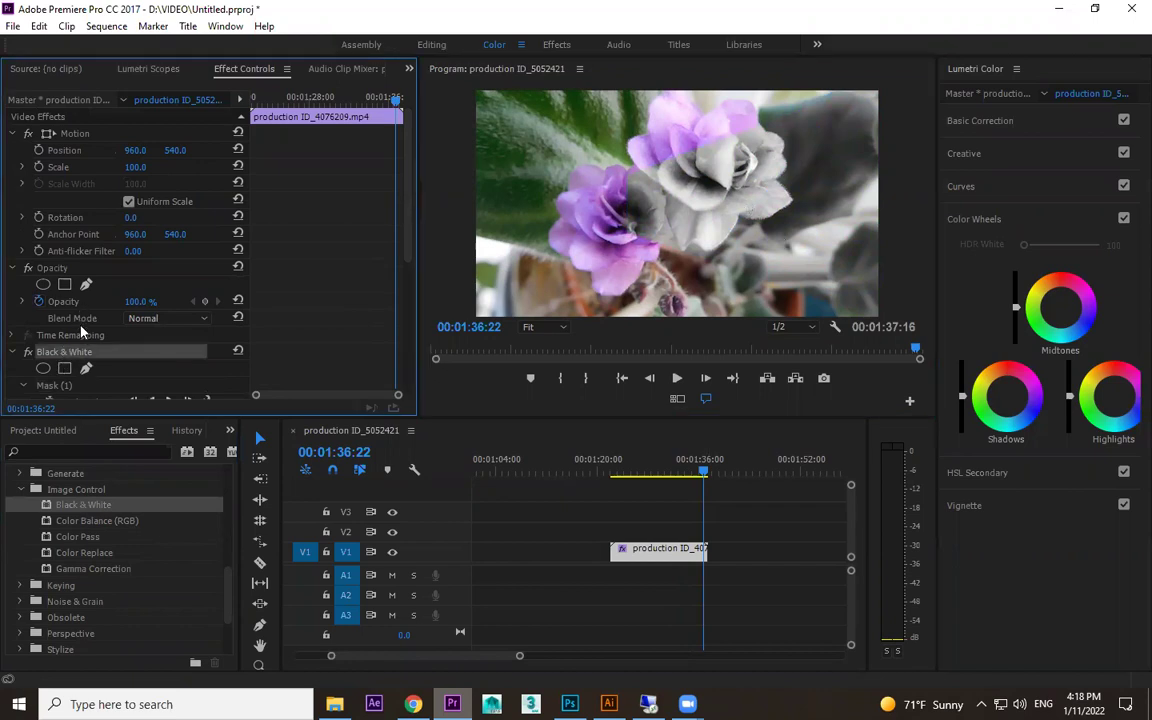
pyautogui.scroll(-2, 53, 329)
pyautogui.click(48, 321)
pyautogui.moveTo(628, 184); pyautogui.dragTo(686, 93)
pyautogui.moveTo(670, 358); pyautogui.dragTo(688, 415)
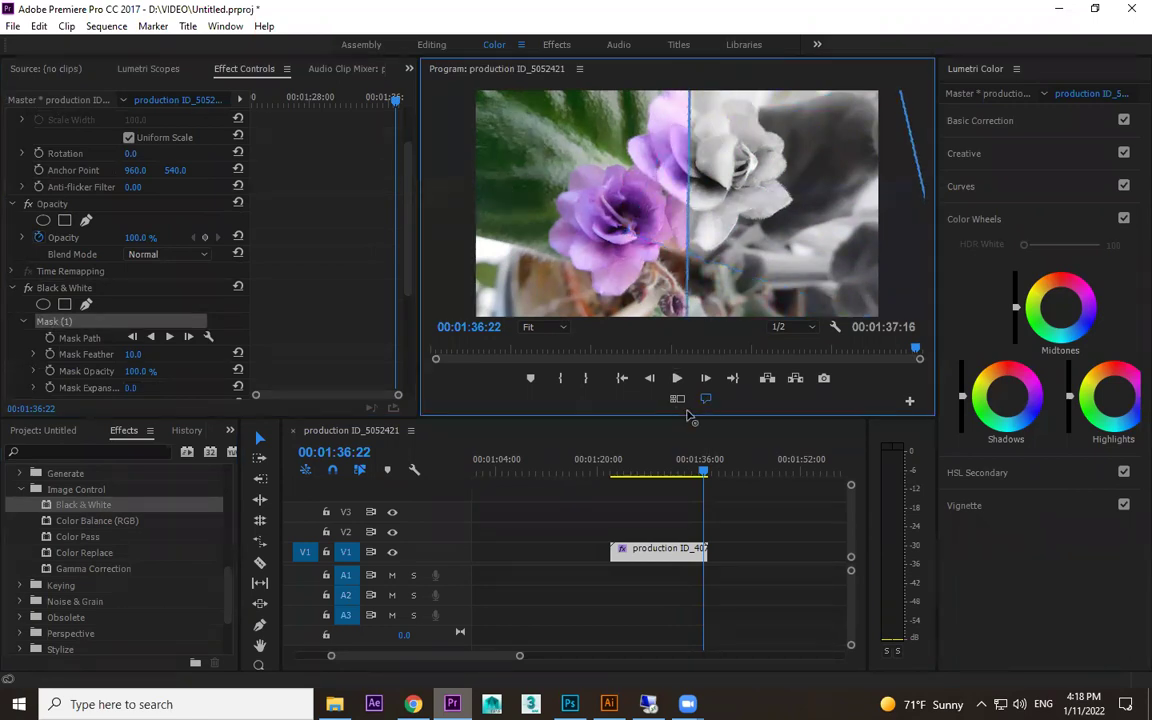
# - Play back the half black-and-white clip and return to 00:01:25:14 with the clip selected
pyautogui.click(818, 566)
pyautogui.press('space')
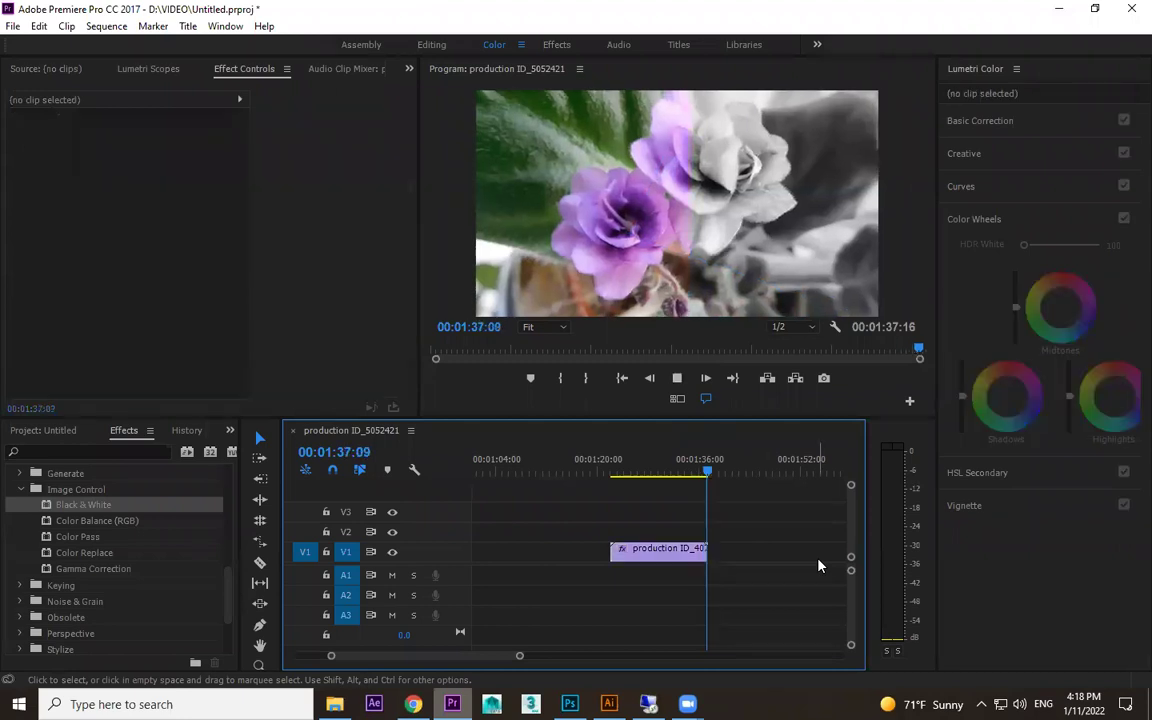
pyautogui.click(633, 473)
pyautogui.click(654, 549)
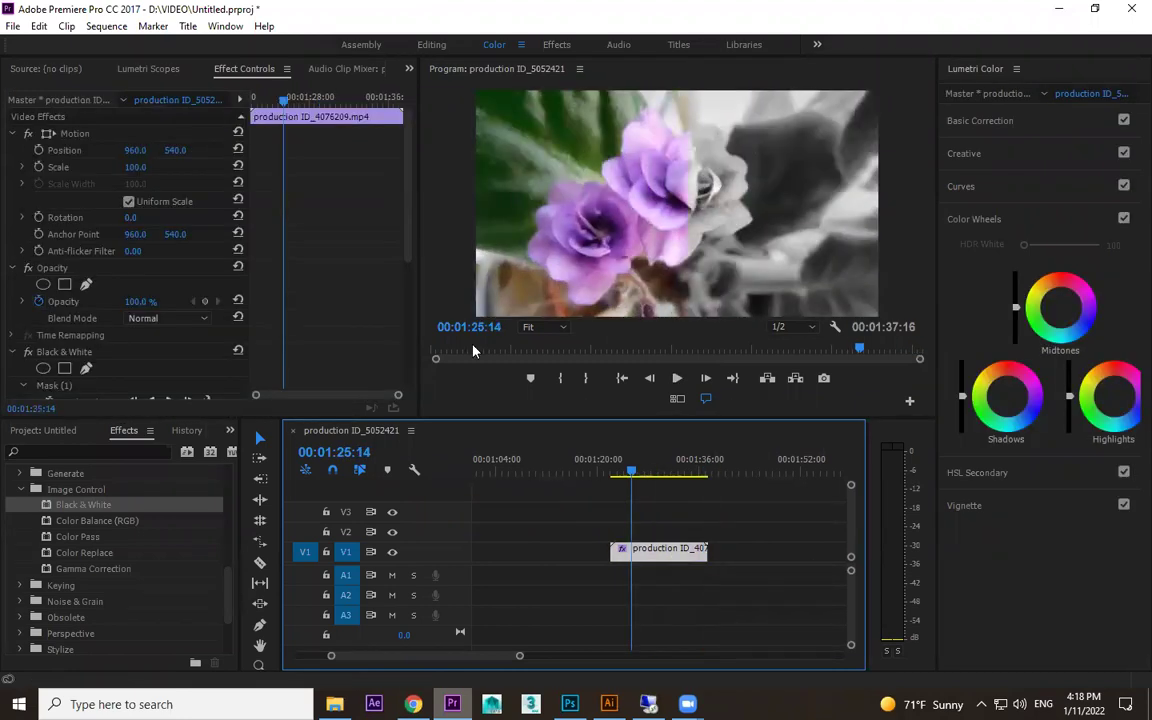
# - Straighten the outer side of the Black & White mask beyond the picture's right edge and briefly play back the clip
pyautogui.click(46, 387)
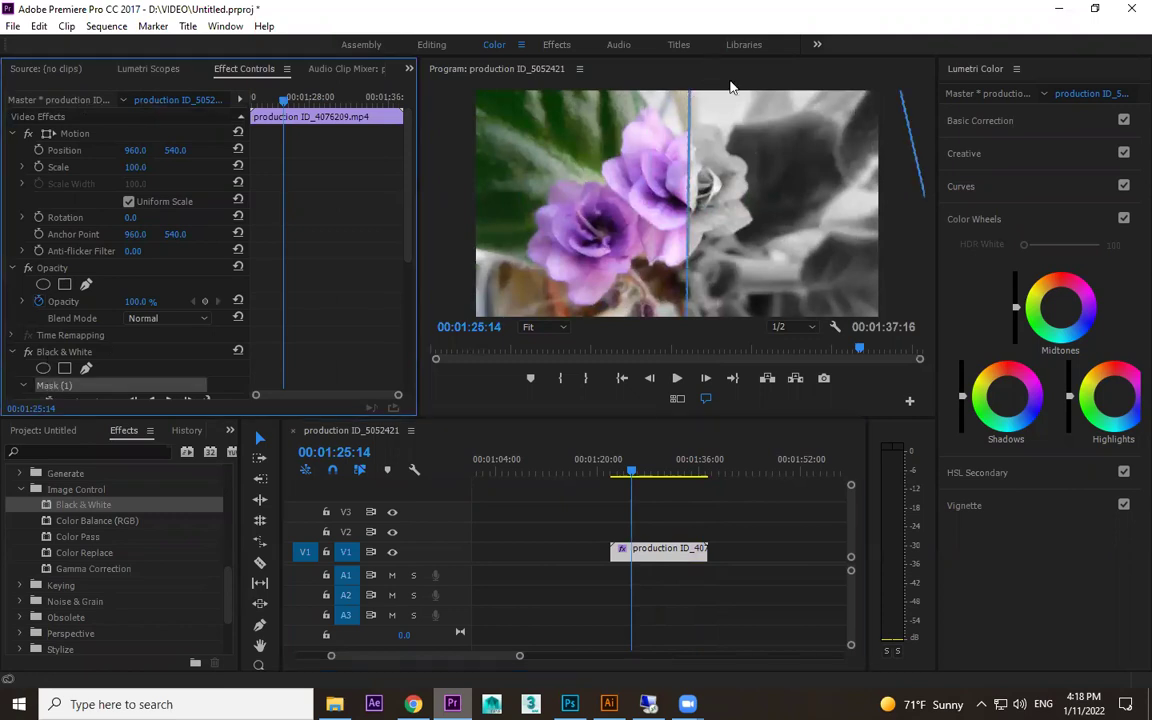
pyautogui.click(562, 328)
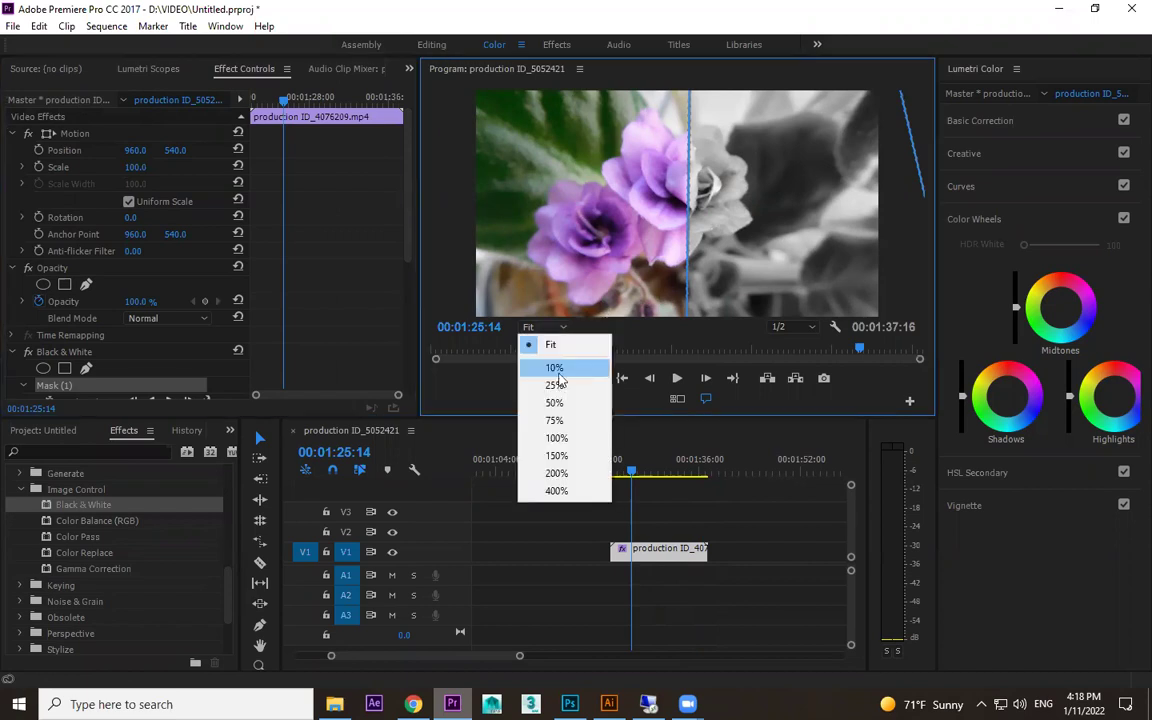
pyautogui.click(556, 369)
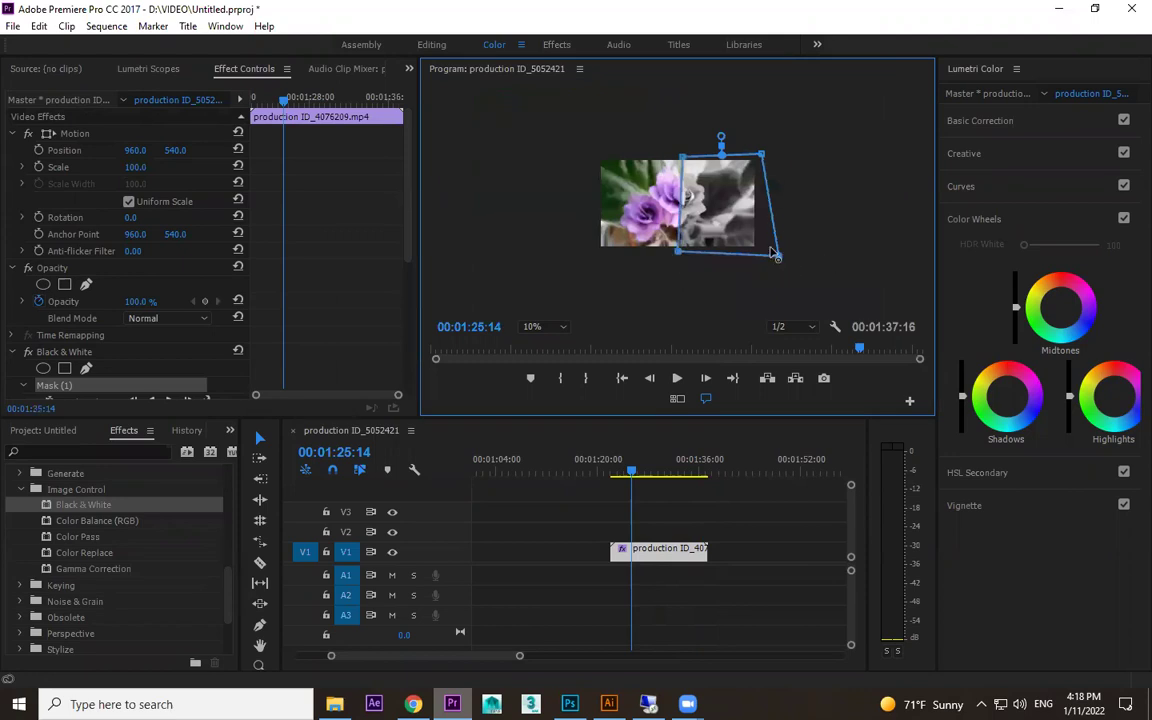
pyautogui.moveTo(785, 259); pyautogui.dragTo(765, 247)
pyautogui.moveTo(760, 155); pyautogui.dragTo(761, 159)
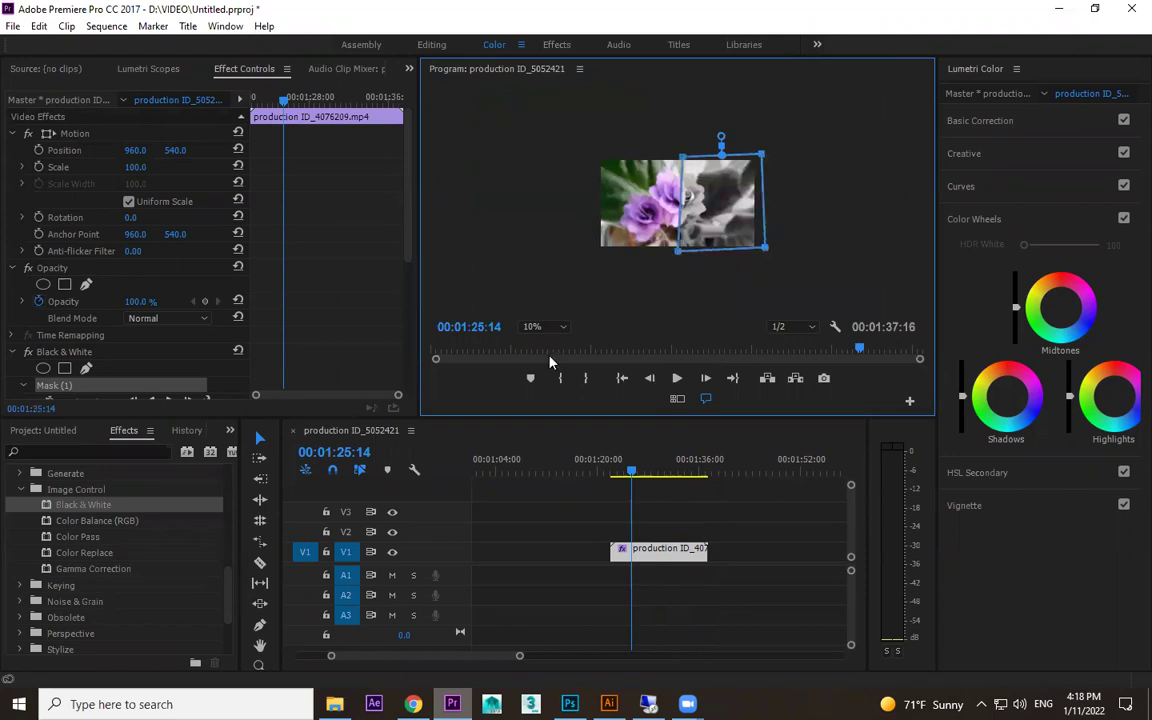
pyautogui.press('\\')
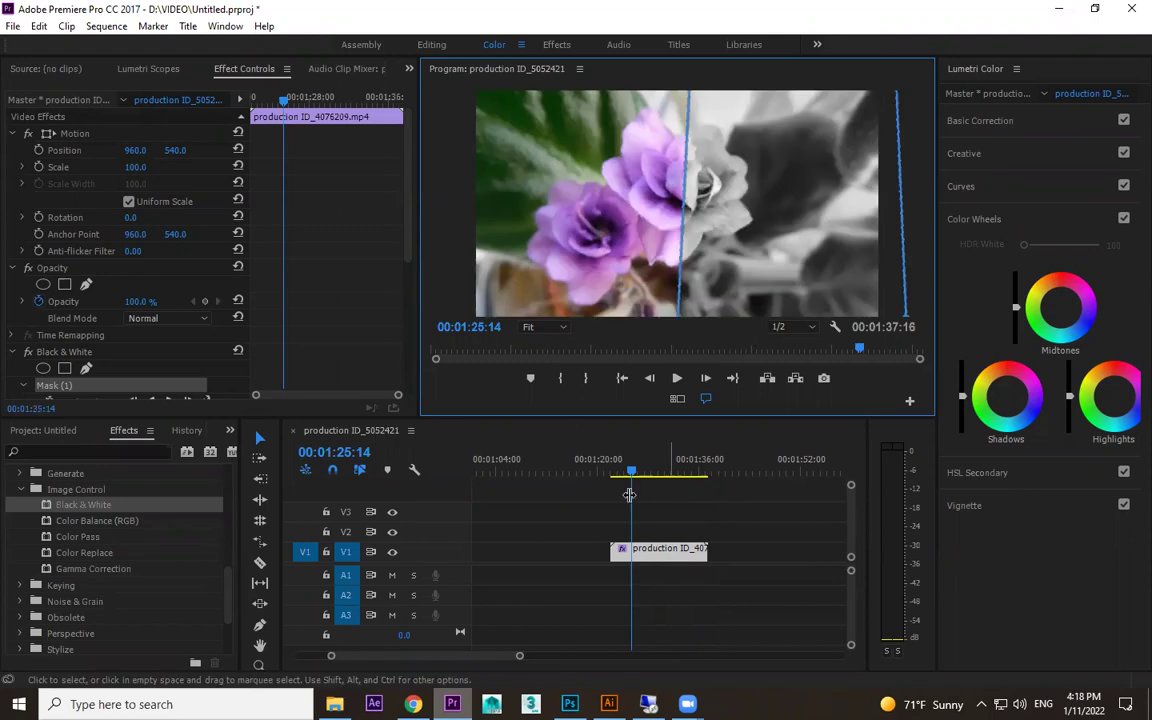
pyautogui.press('space')
pyautogui.press('space')
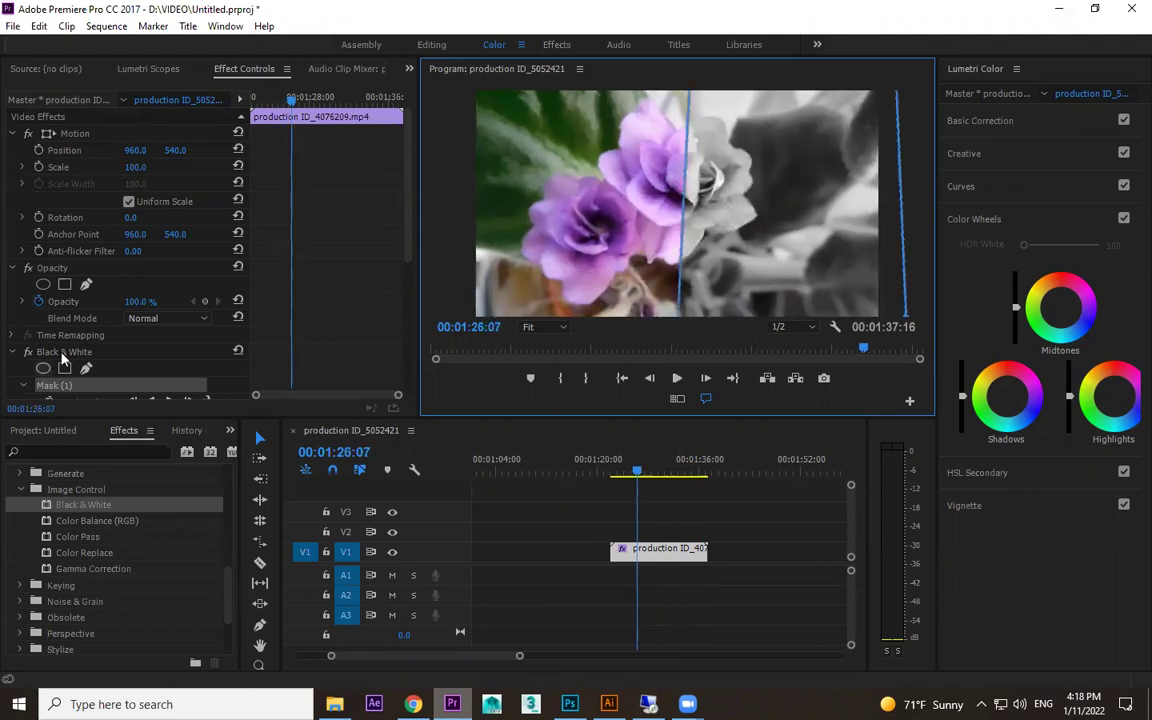
# - Delete the Black & White and Lumetri Color effects from the flower clip
pyautogui.click(62, 352)
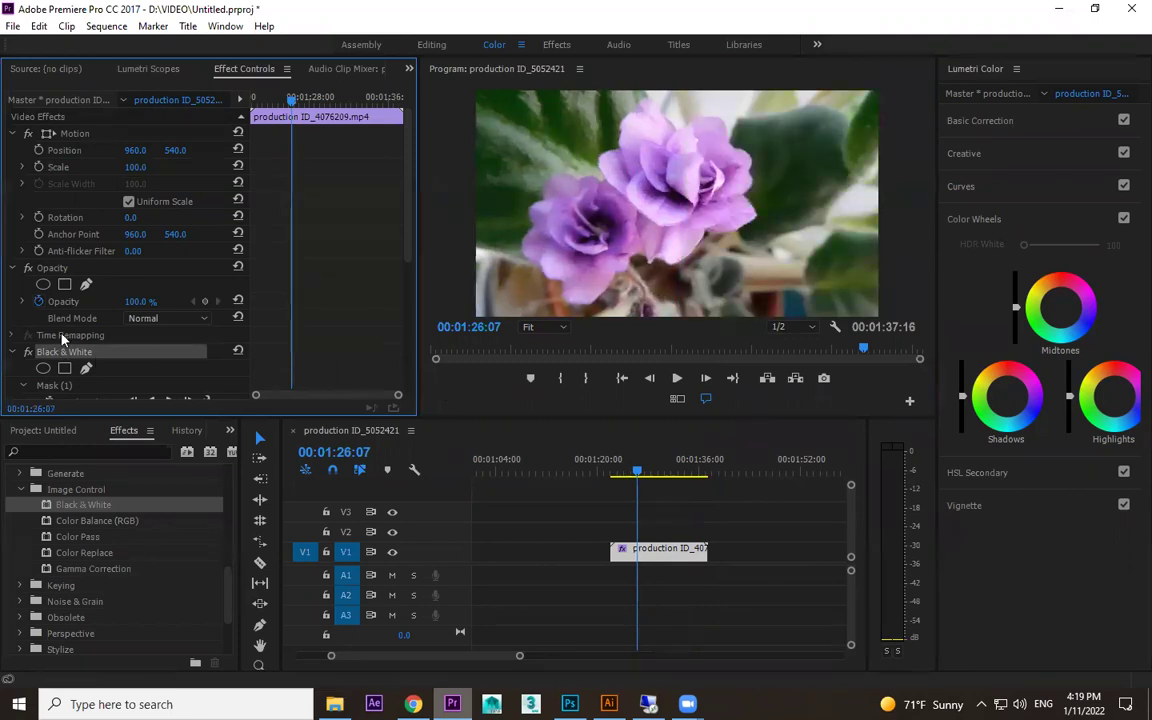
pyautogui.press('Delete')
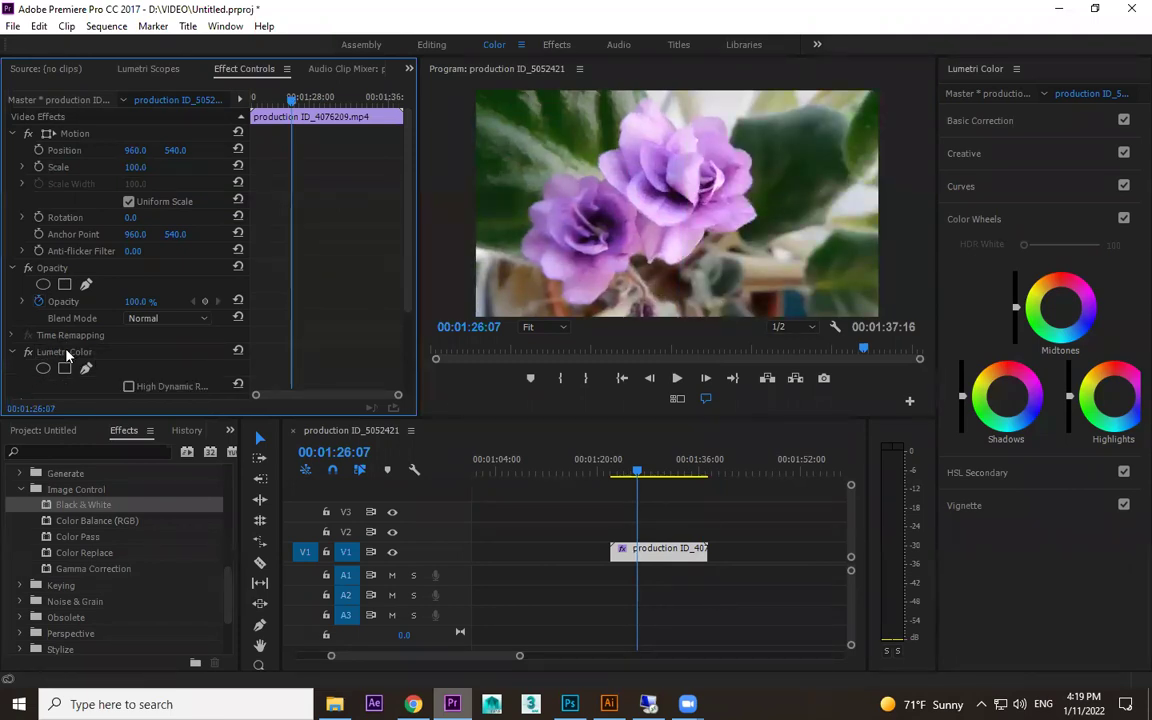
pyautogui.press('Delete')
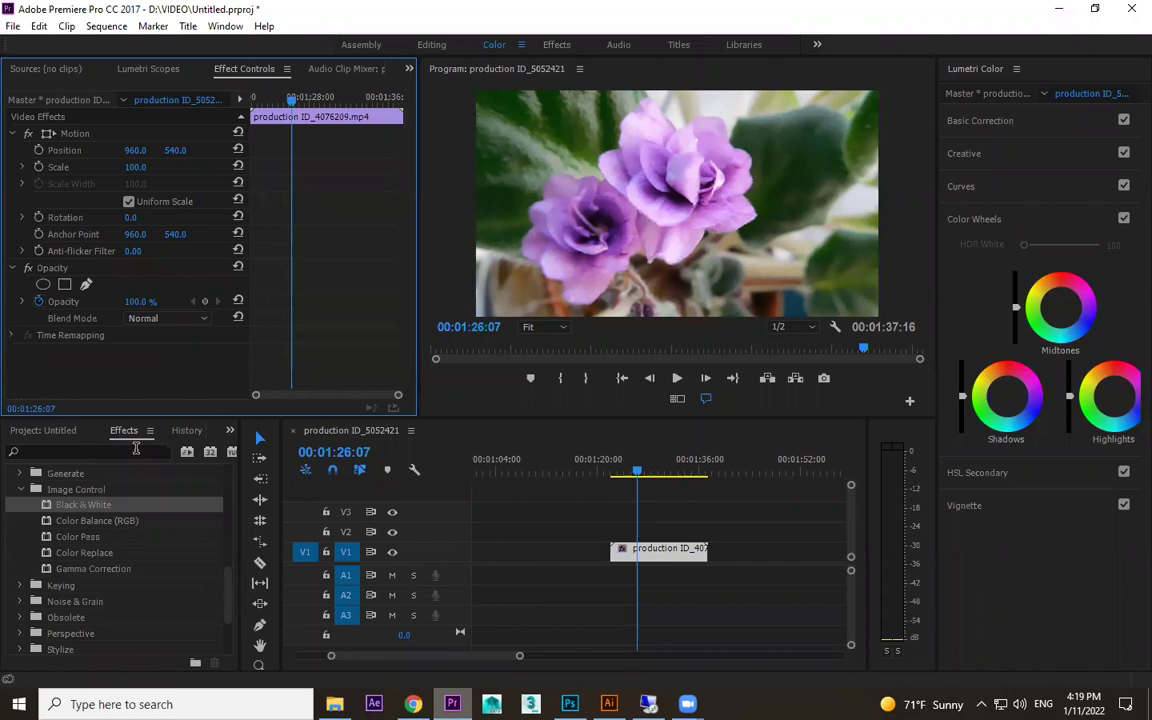
pyautogui.hotkey('ctrl', 'z')
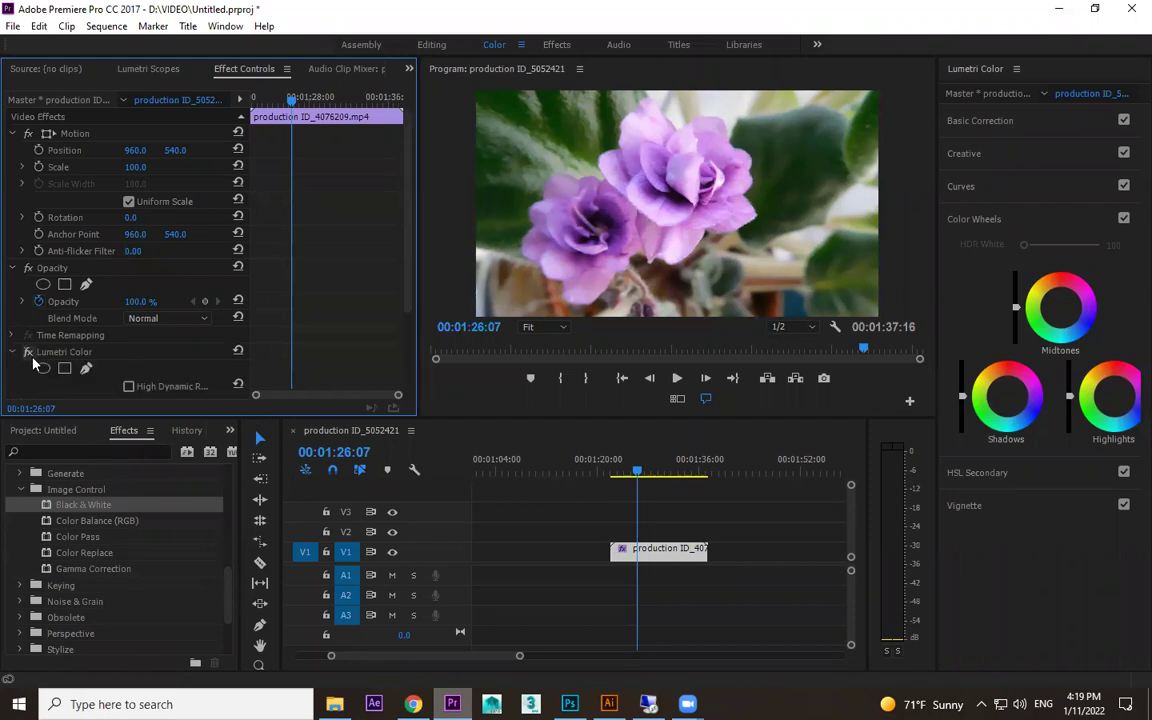
pyautogui.click(67, 354)
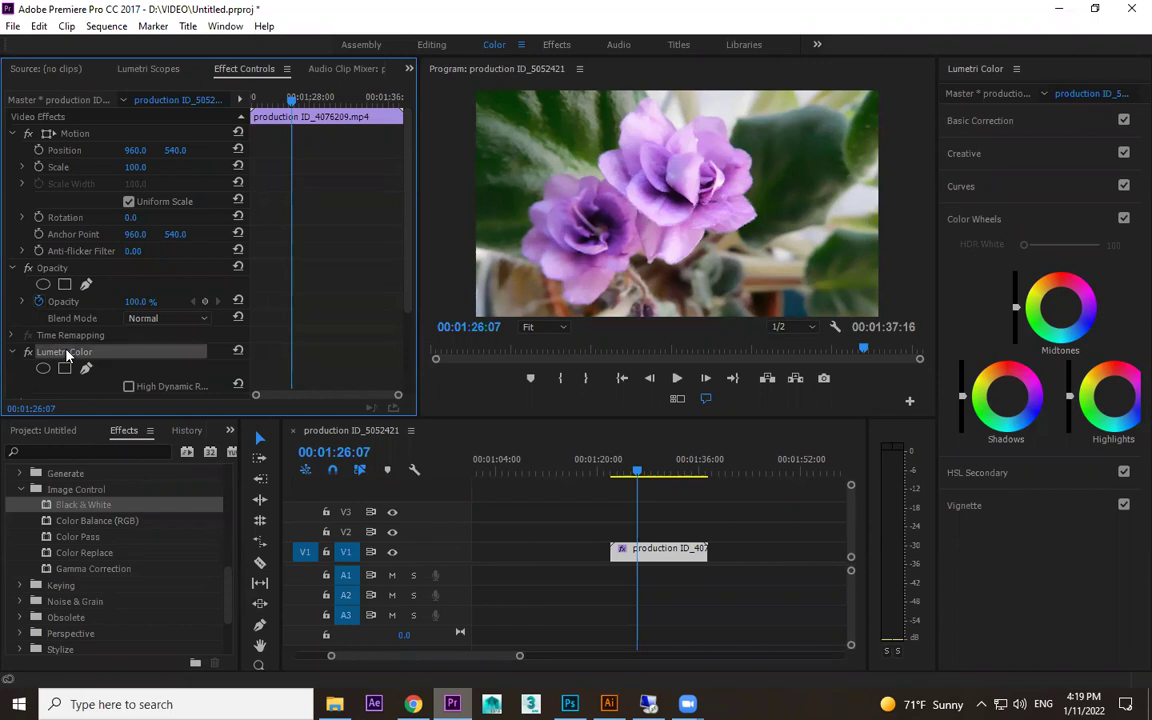
pyautogui.press('Delete')
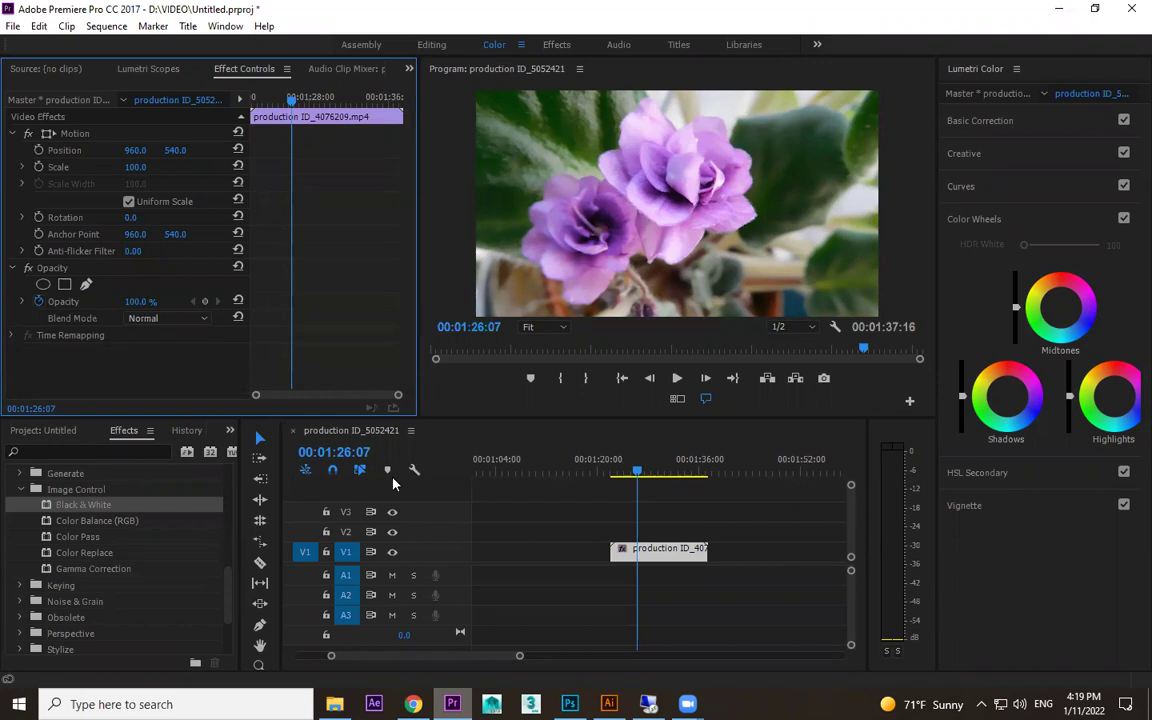
# - Apply the Color Balance (RGB) effect from the Image Control group to the flower clip and show its channel settings
pyautogui.click(91, 522)
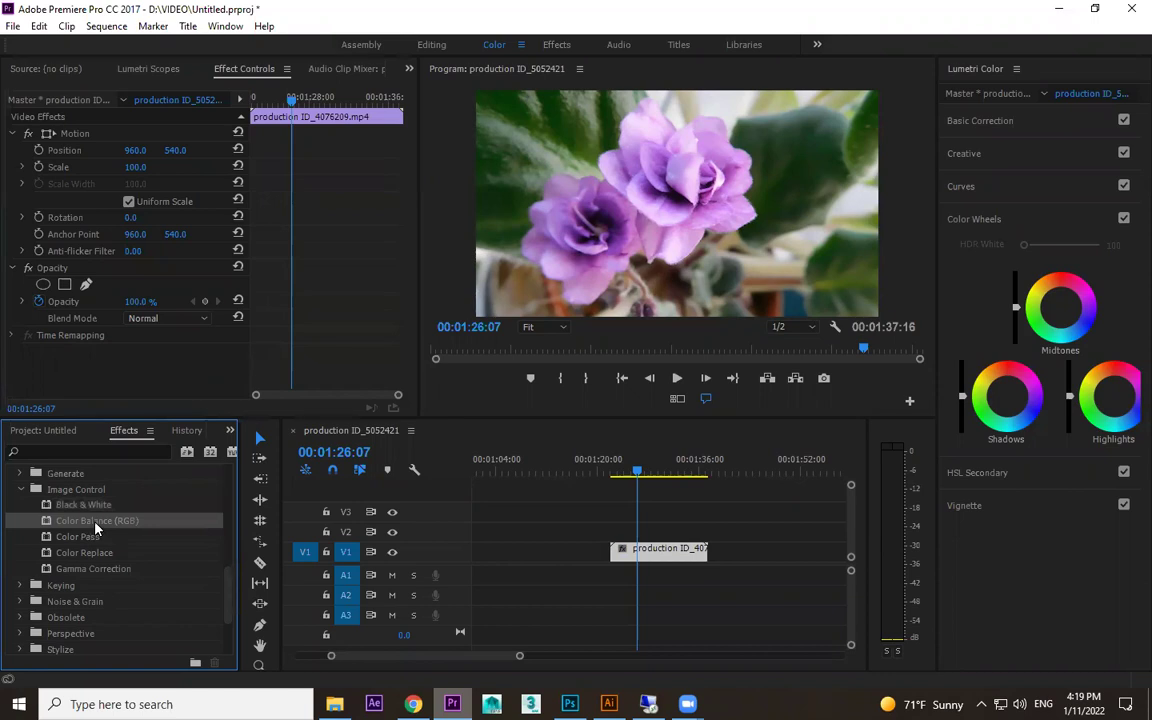
pyautogui.moveTo(95, 518); pyautogui.dragTo(633, 535)
pyautogui.scroll(-1, 407, 332)
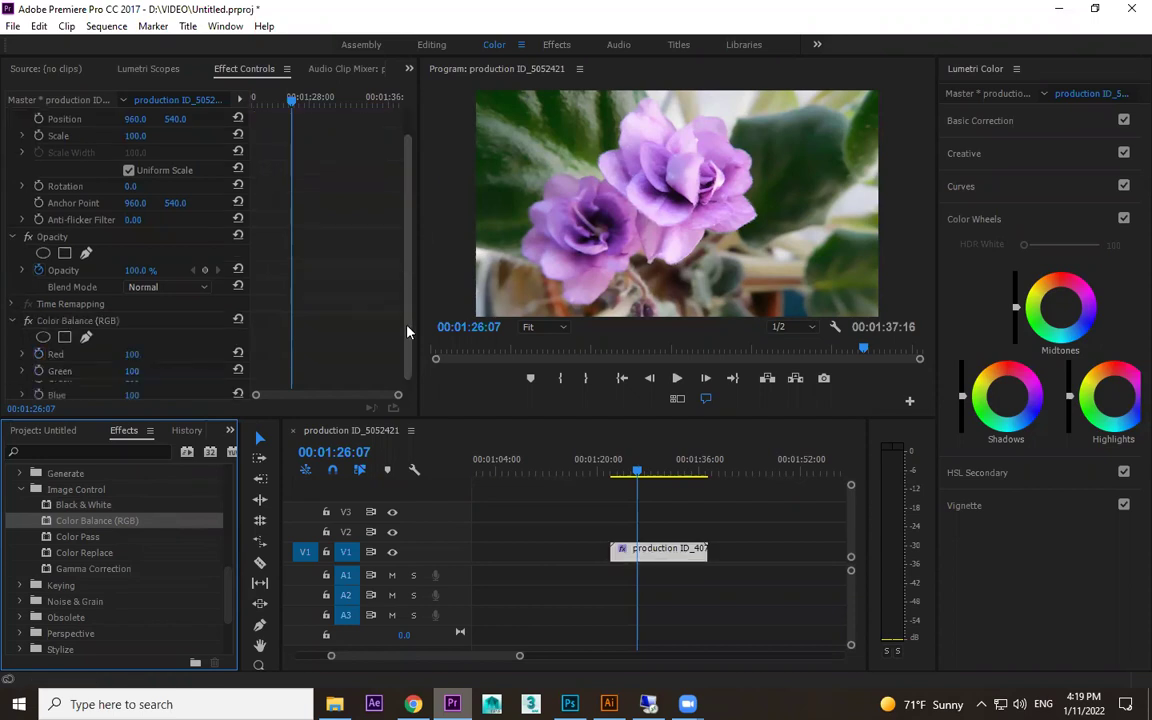
pyautogui.scroll(-1, 55, 360)
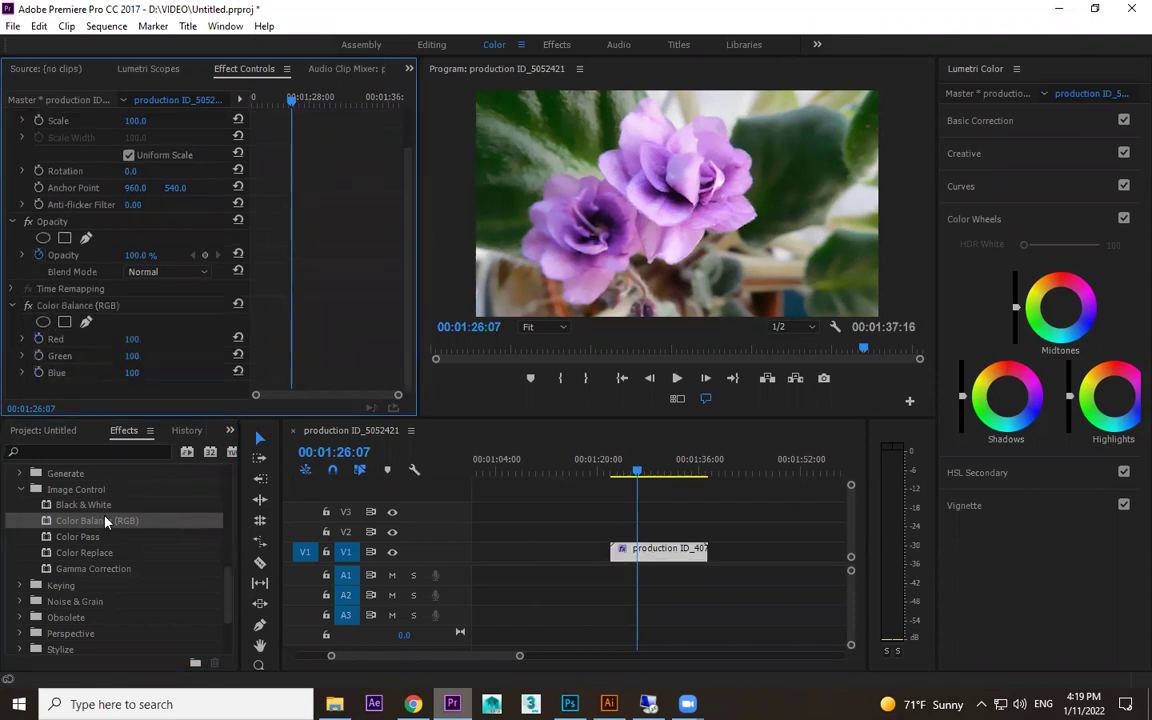
# - Apply the Color Balance effect from the Color Correction group to the flower clip
pyautogui.scroll(6, 90, 514)
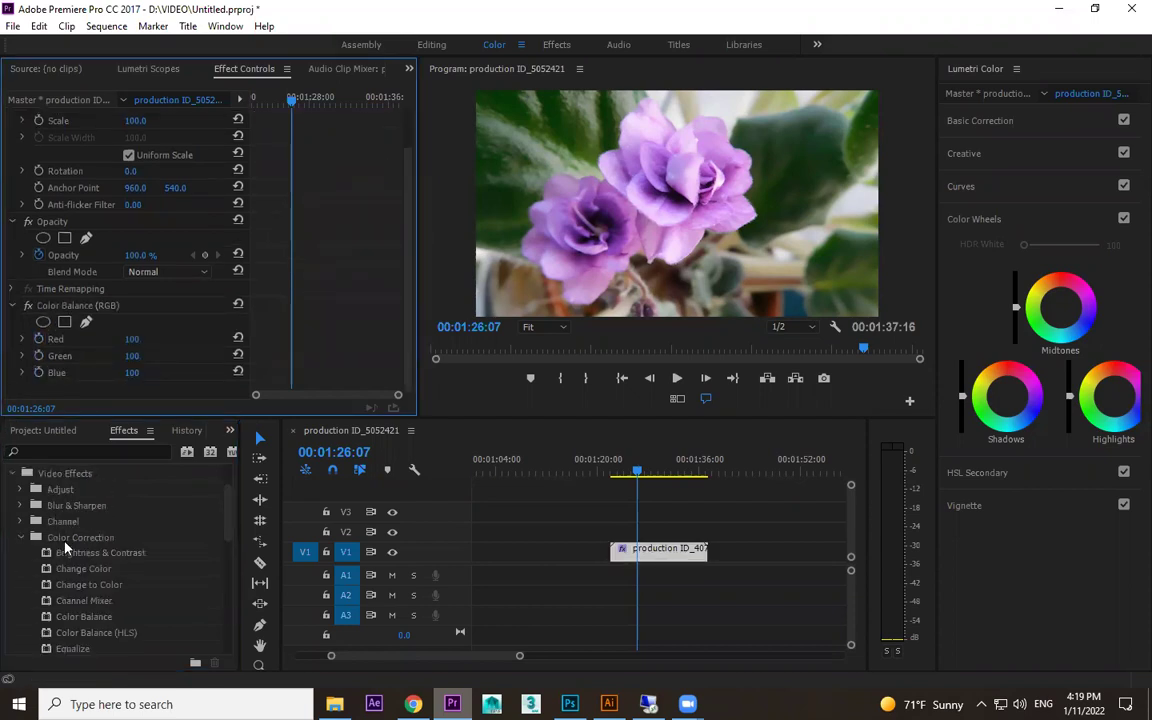
pyautogui.scroll(-2, 76, 553)
pyautogui.click(92, 542)
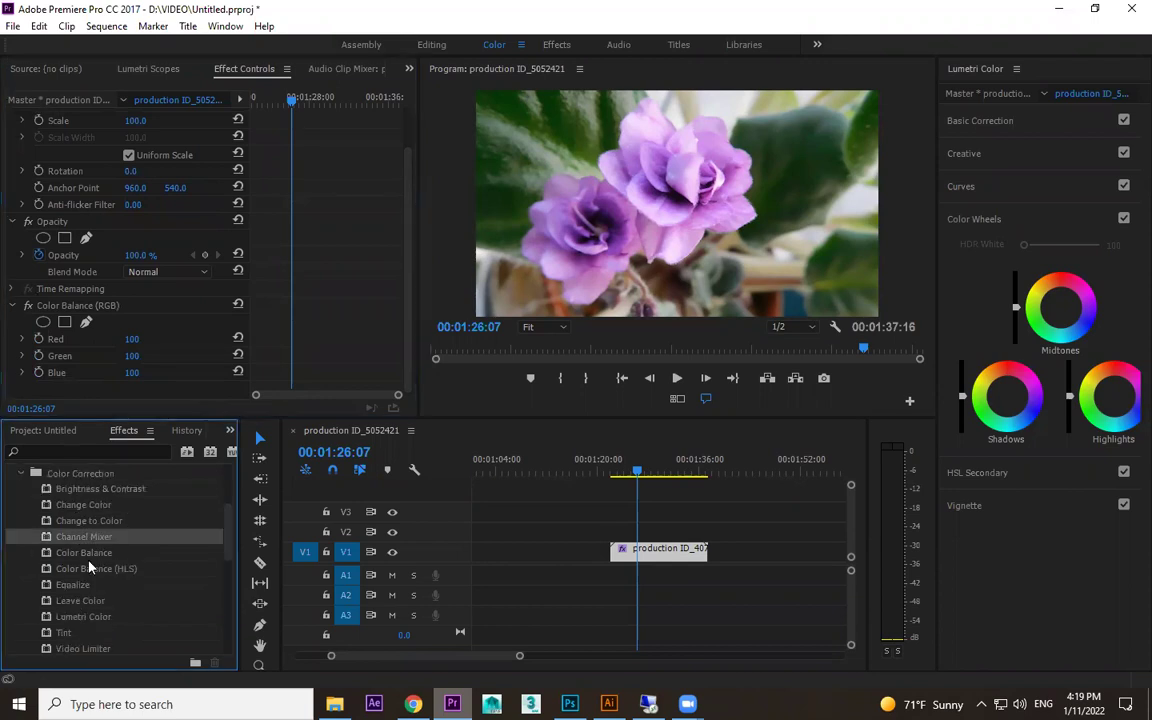
pyautogui.click(100, 556)
pyautogui.moveTo(103, 556); pyautogui.dragTo(671, 551)
pyautogui.moveTo(412, 213); pyautogui.dragTo(399, 286)
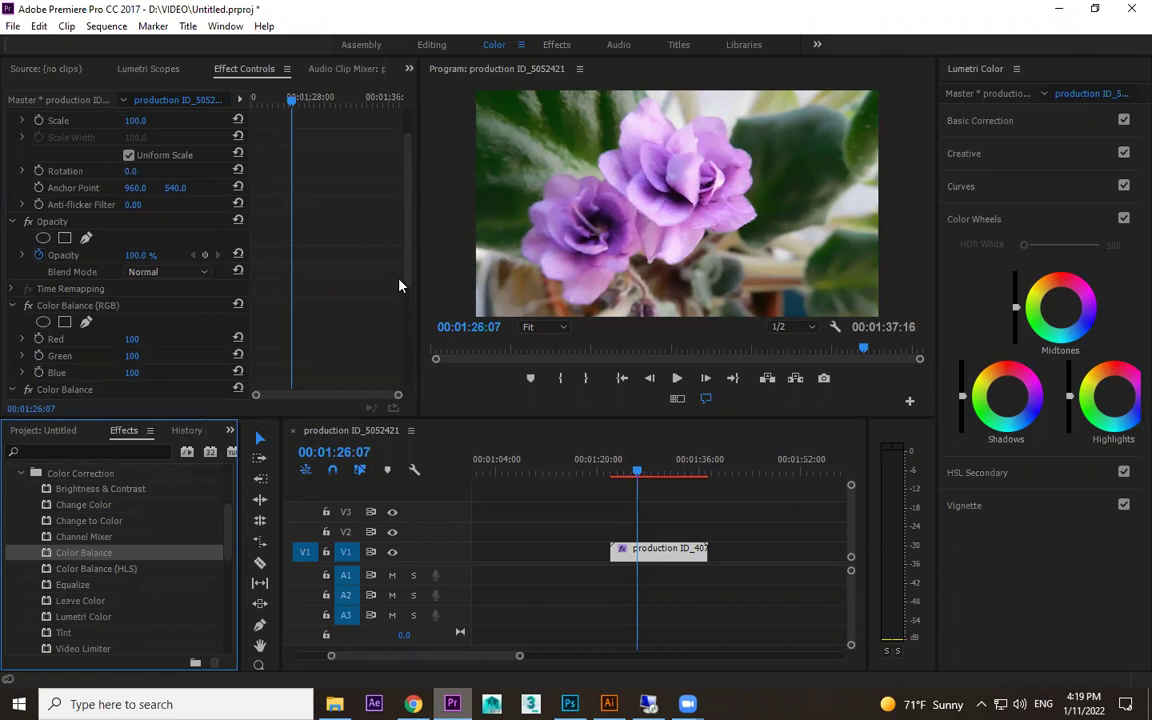
# - Delete the Color Balance effect from the flower clip, keeping Color Balance (RGB)
pyautogui.scroll(-4, 180, 260)
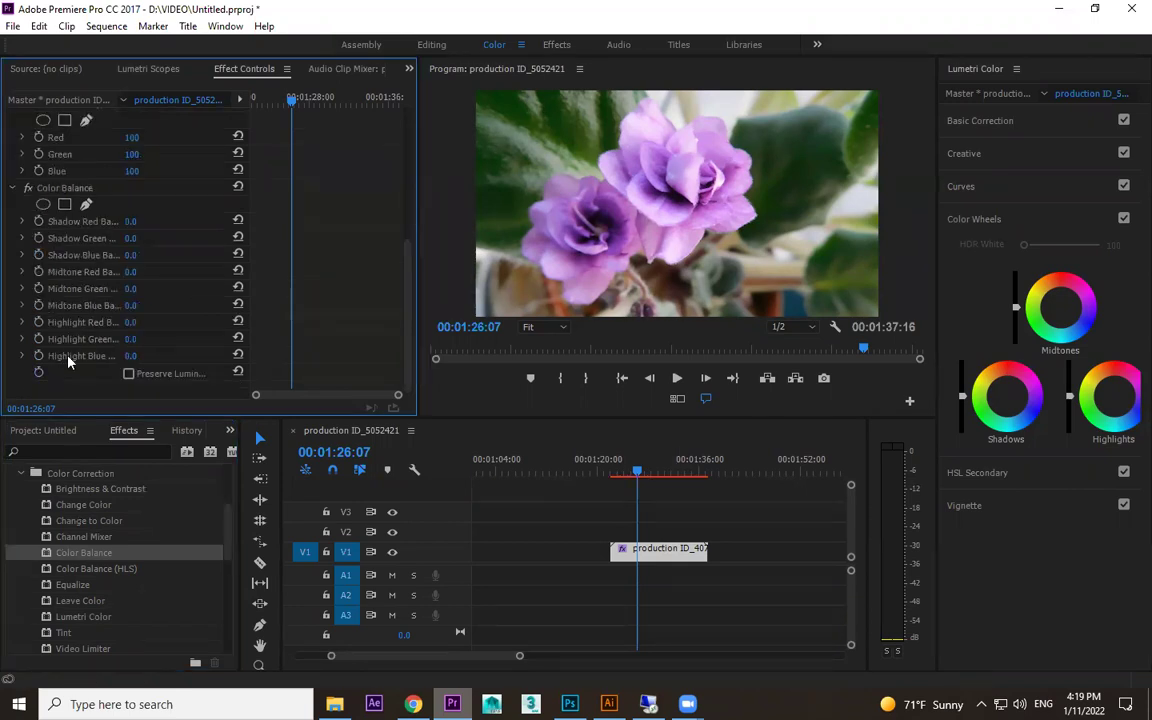
pyautogui.click(66, 192)
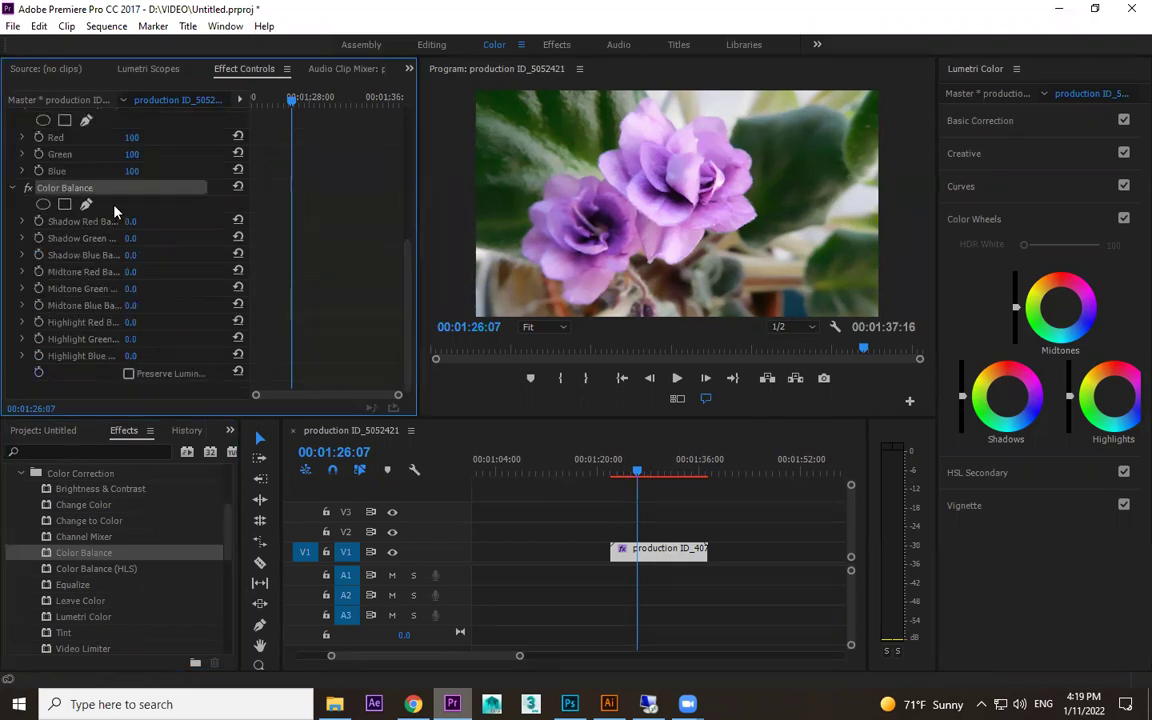
pyautogui.press('Delete')
pyautogui.scroll(-2, 95, 553)
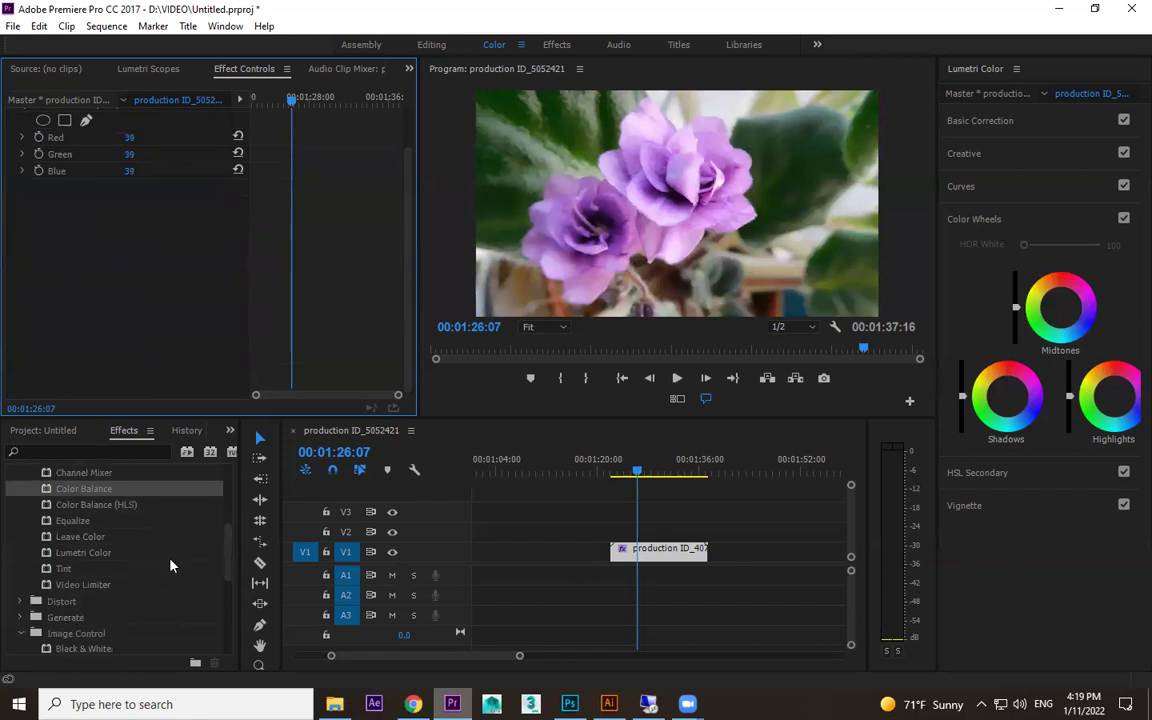
pyautogui.scroll(-2, 170, 566)
# - Adjust the flower clip's Color Balance (RGB) channels to Red 117, Green 111 and Blue 86
pyautogui.scroll(5, 64, 300)
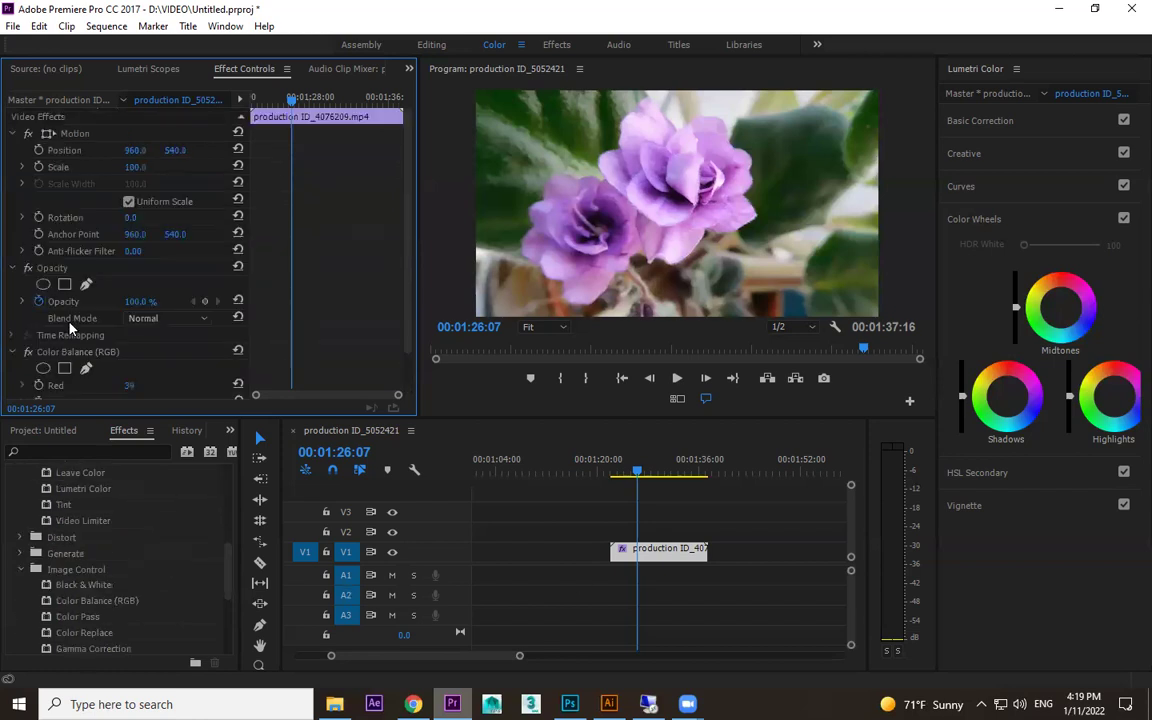
pyautogui.scroll(-3, 67, 344)
pyautogui.moveTo(131, 341); pyautogui.dragTo(85, 341)
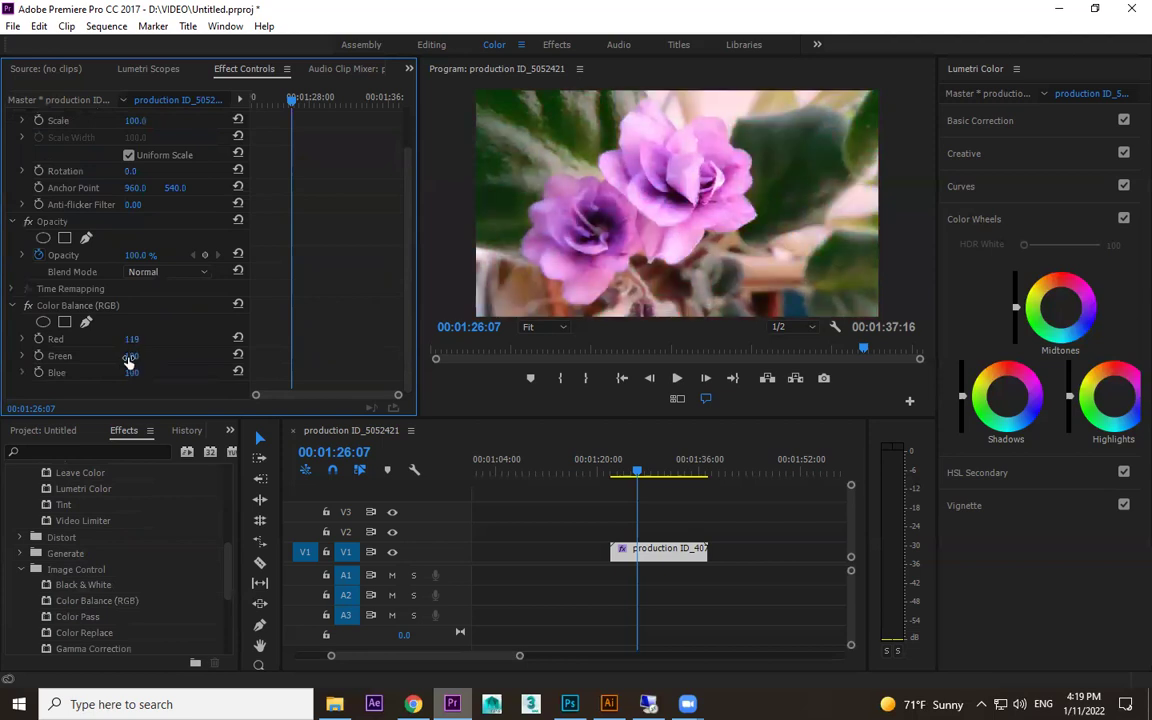
pyautogui.moveTo(136, 357)
pyautogui.mouseDown()
pyautogui.moveTo(126, 357)
pyautogui.moveTo(165, 372)
pyautogui.moveTo(122, 372)
pyautogui.moveTo(136, 356)
pyautogui.moveTo(160, 356)
pyautogui.moveTo(106, 355)
pyautogui.moveTo(141, 338)
pyautogui.mouseUp()
# - Delete the Color Balance (RGB) effect from the flower clip
pyautogui.click(82, 305)
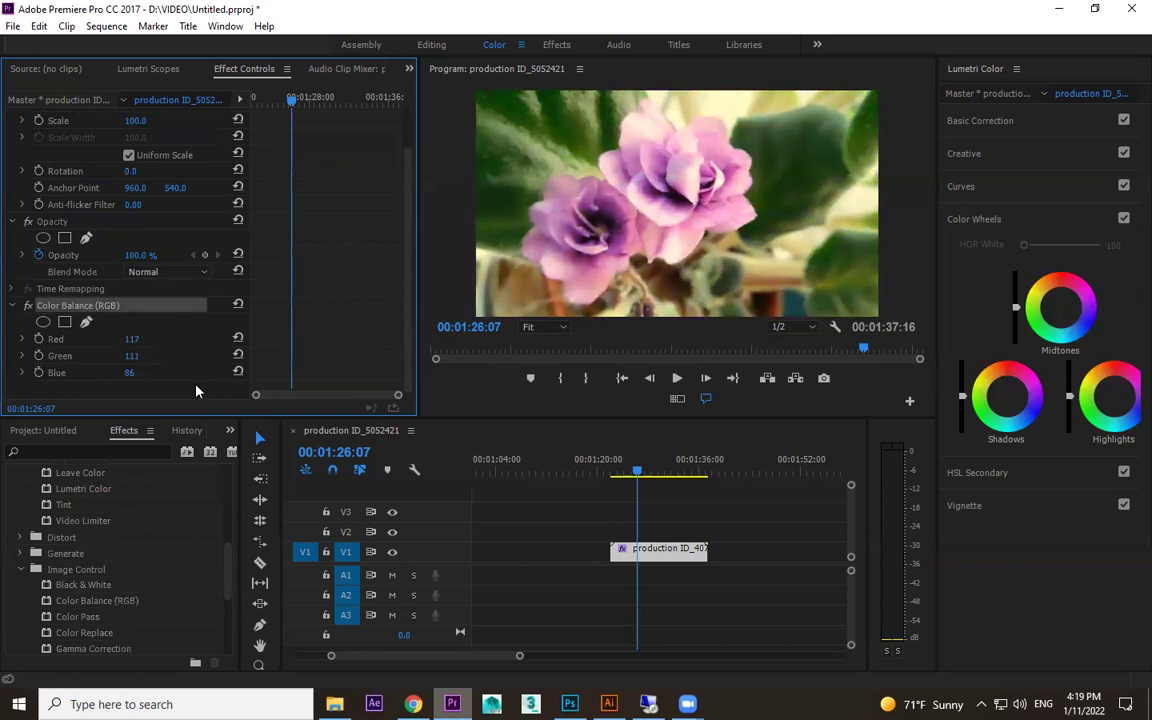
pyautogui.press('Delete')
pyautogui.scroll(-1, 138, 610)
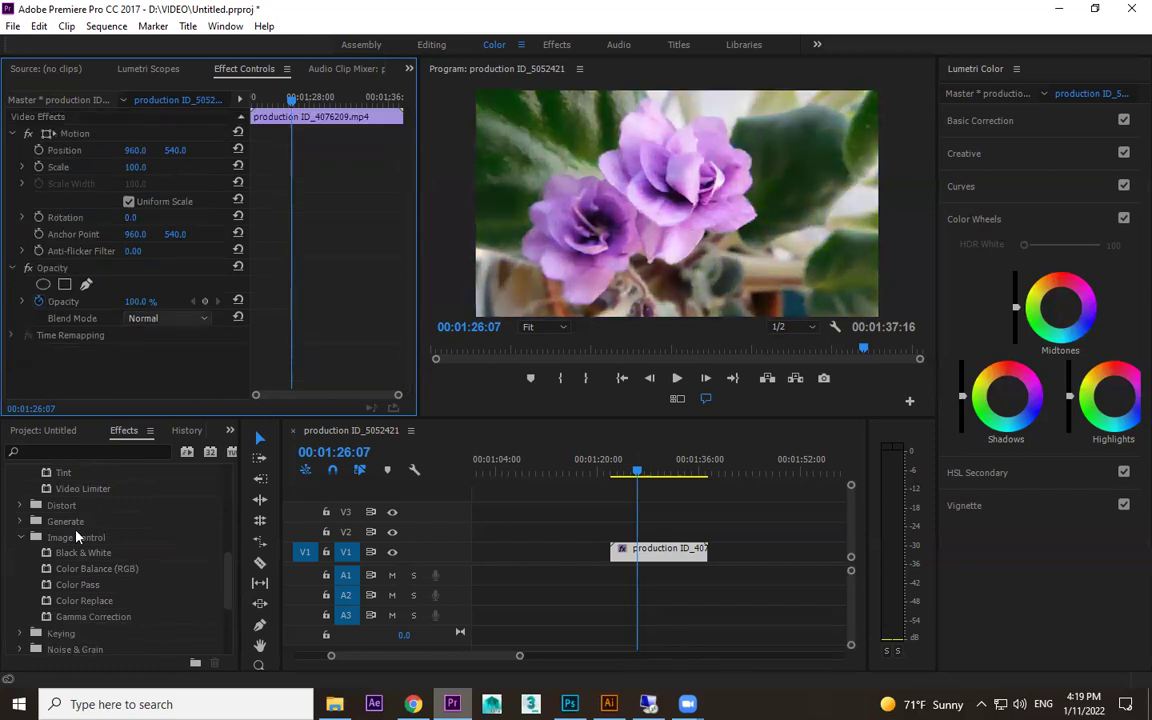
# - Replace the flower clip on track V1 with Fruit Hanging On A Branch.mp4 from the project
pyautogui.click(73, 554)
pyautogui.click(84, 569)
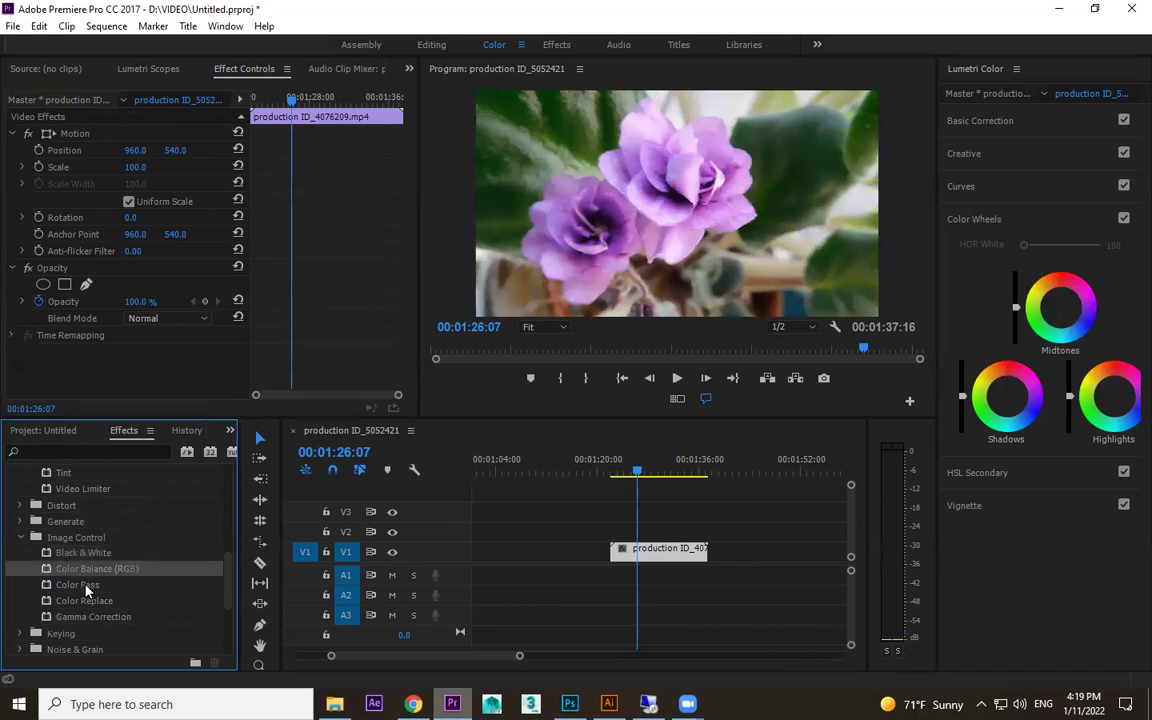
pyautogui.moveTo(86, 587)
pyautogui.mouseDown()
pyautogui.moveTo(715, 516)
pyautogui.moveTo(676, 546)
pyautogui.moveTo(246, 557)
pyautogui.moveTo(84, 585)
pyautogui.mouseUp()
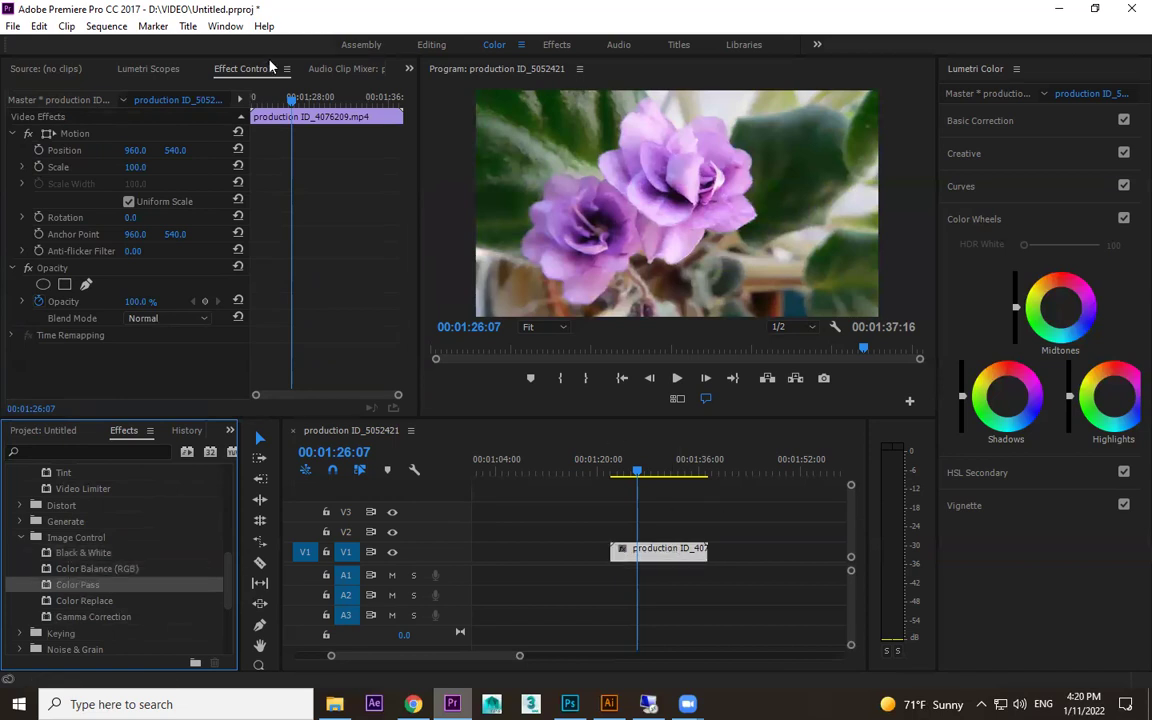
pyautogui.click(45, 430)
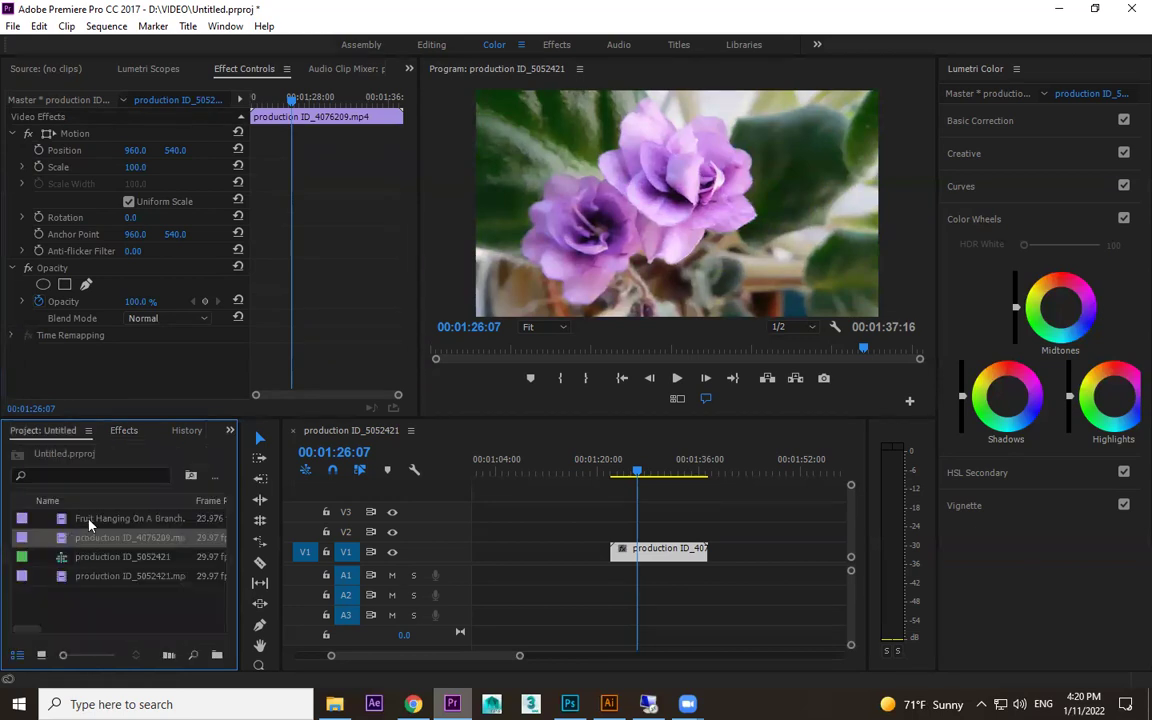
pyautogui.moveTo(72, 518); pyautogui.dragTo(552, 548)
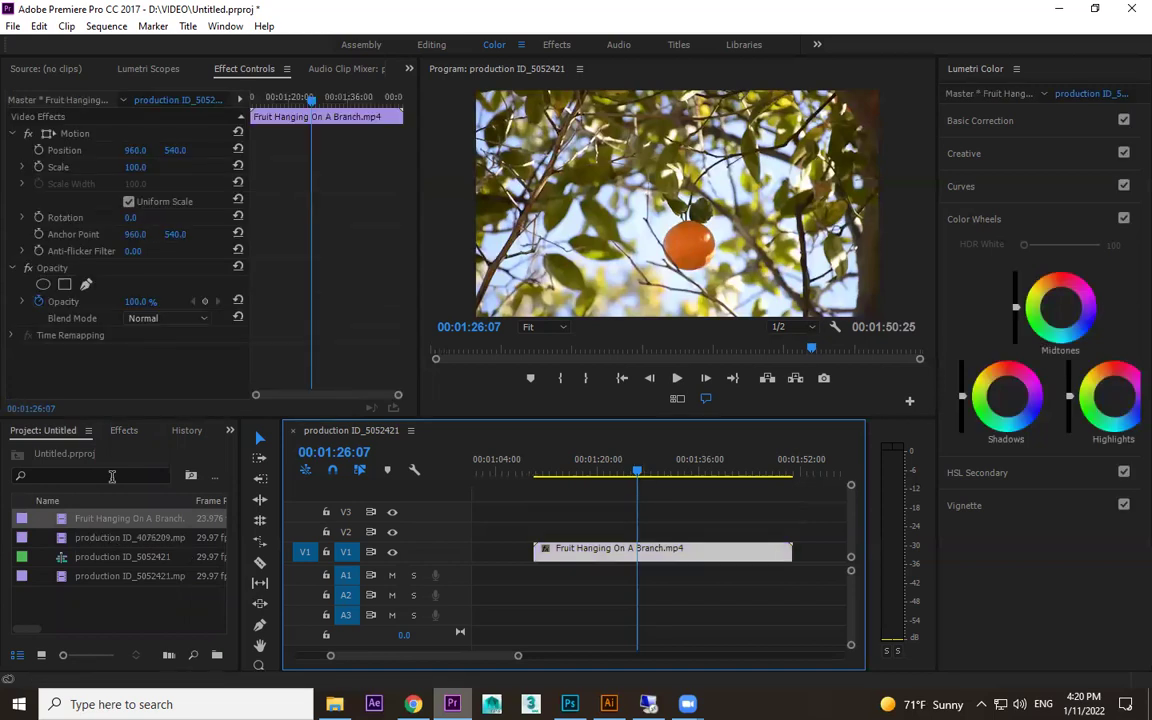
# - Apply the Color Pass effect from the Image Control group to the fruit clip and show its settings
pyautogui.click(130, 437)
pyautogui.moveTo(77, 584); pyautogui.dragTo(632, 557)
pyautogui.scroll(-1, 408, 204)
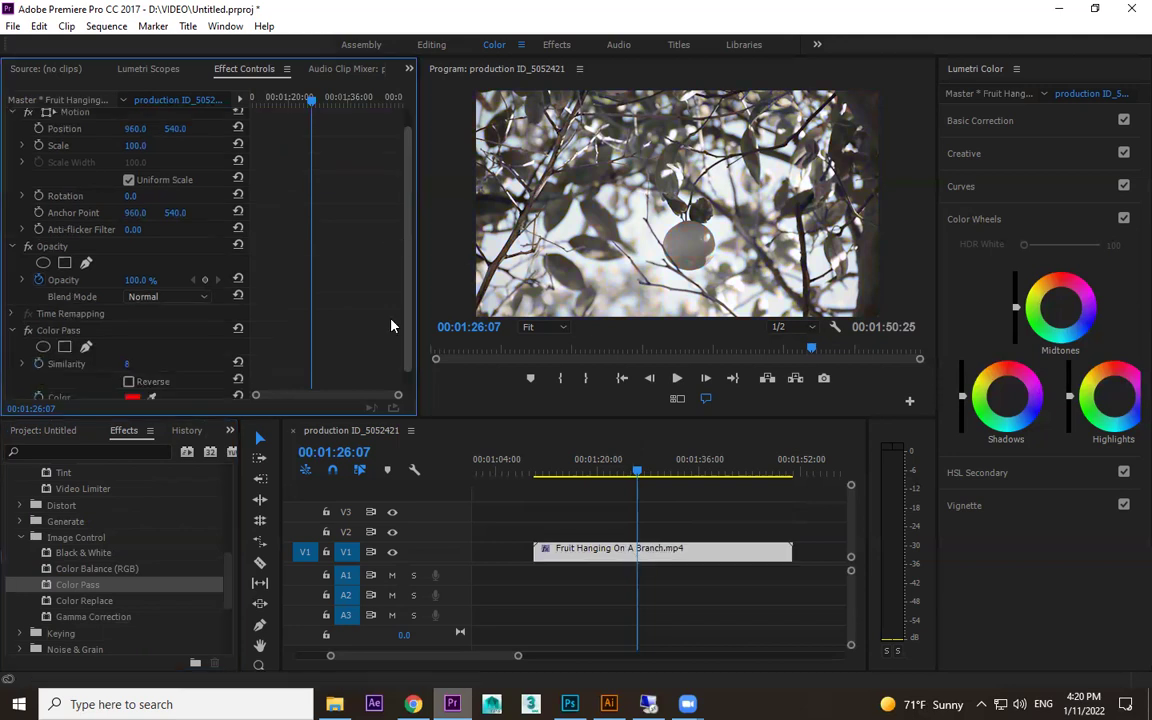
# - Sample the fruit's orange as the Color Pass color and set Similarity to 36
pyautogui.moveTo(152, 372); pyautogui.dragTo(688, 288)
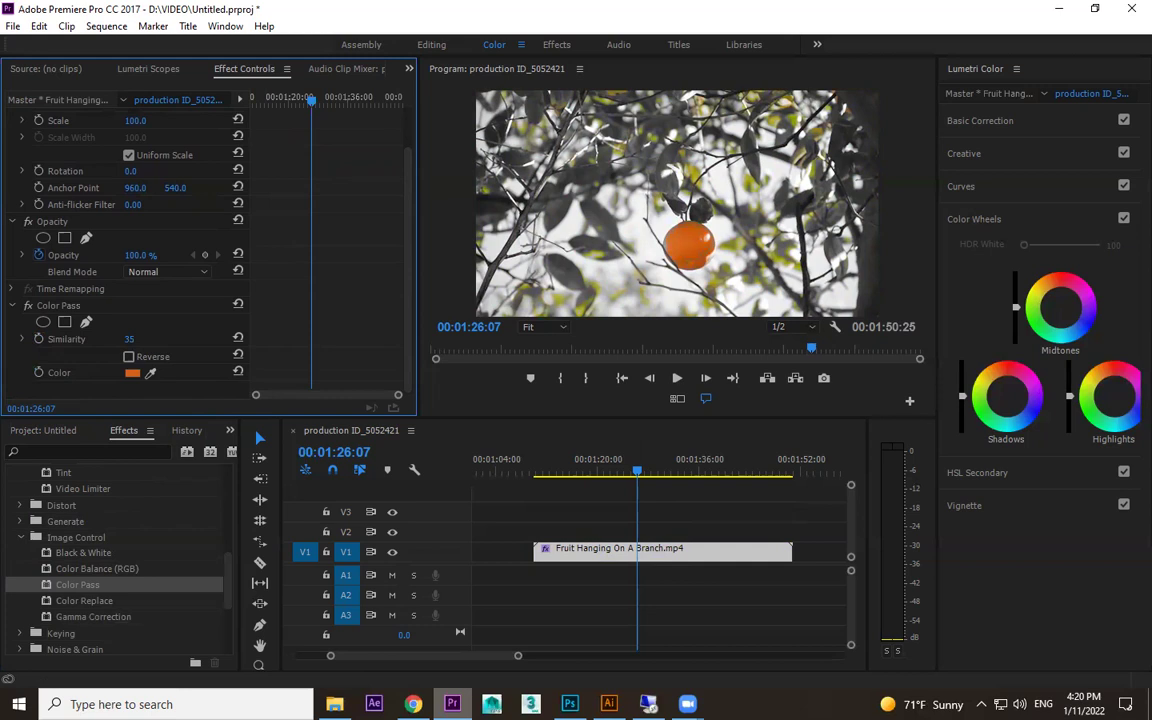
pyautogui.moveTo(129, 339); pyautogui.dragTo(146, 340)
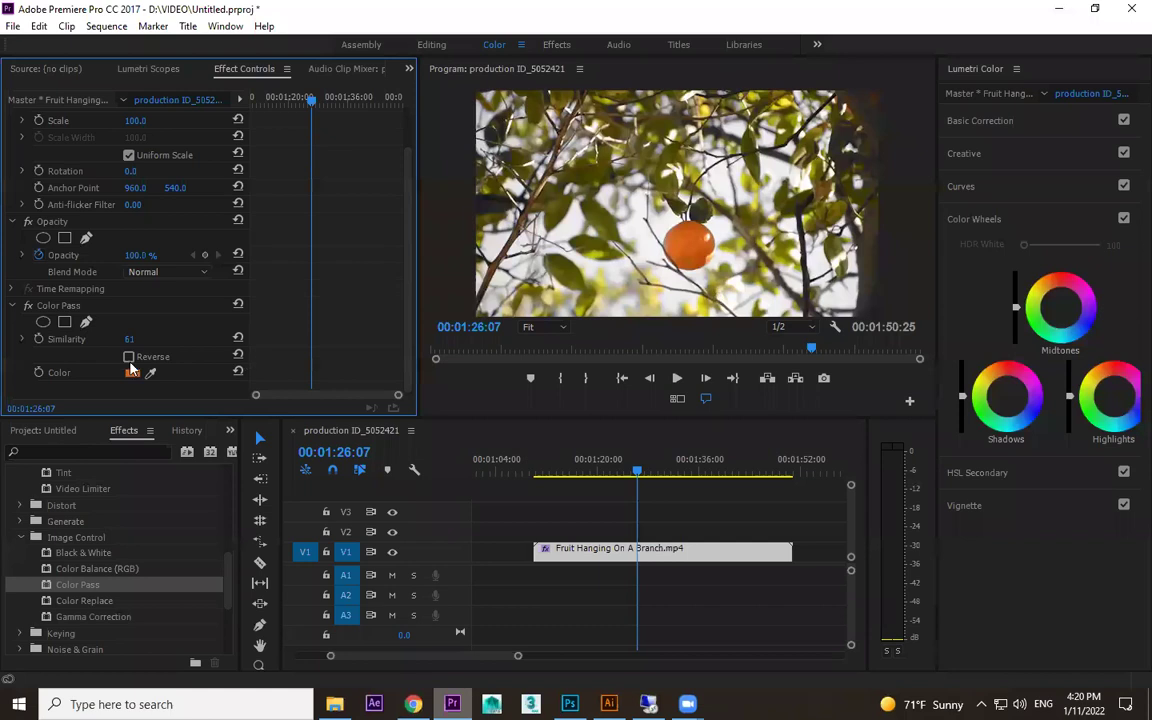
pyautogui.moveTo(129, 338); pyautogui.dragTo(111, 338)
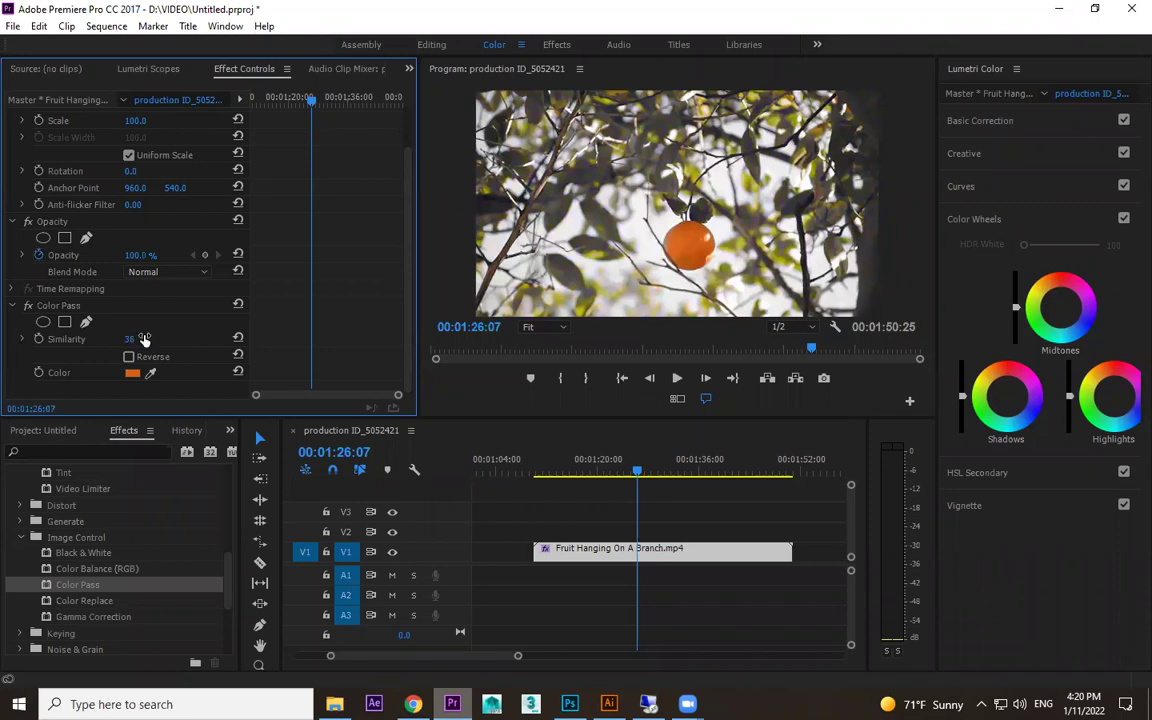
# - Add an ellipse mask to Color Pass and shrink it to fit closely around the orange fruit
pyautogui.click(43, 323)
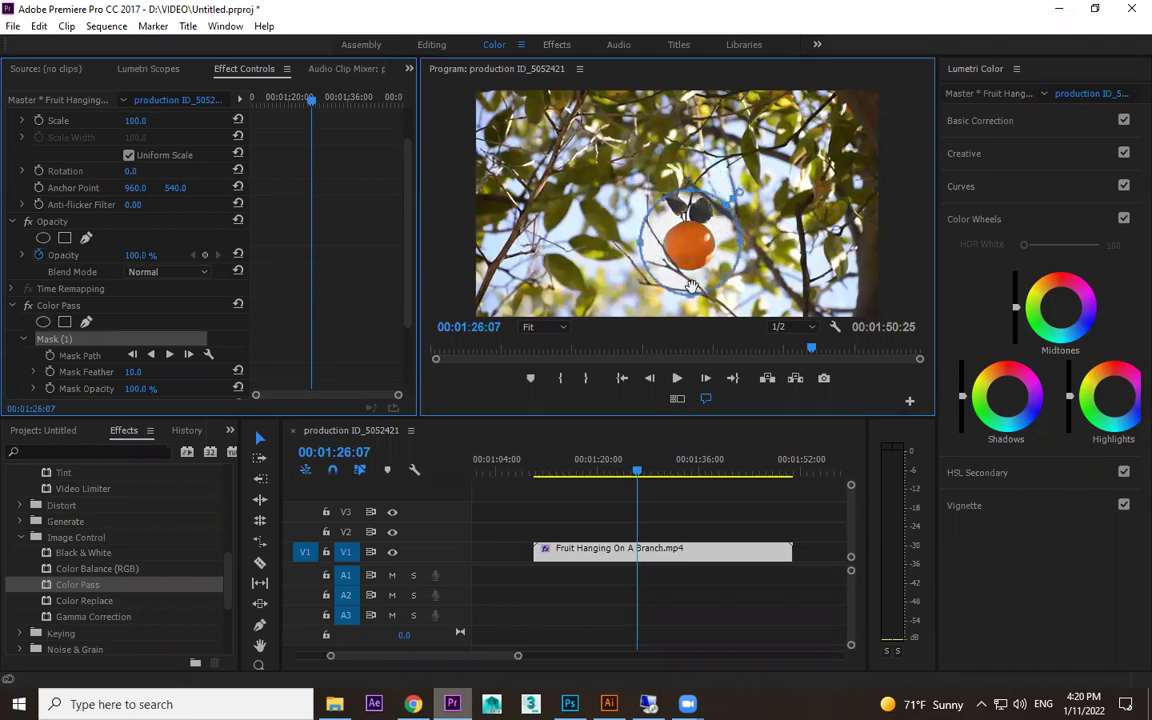
pyautogui.moveTo(690, 185); pyautogui.dragTo(690, 215)
pyautogui.moveTo(689, 293); pyautogui.dragTo(690, 281)
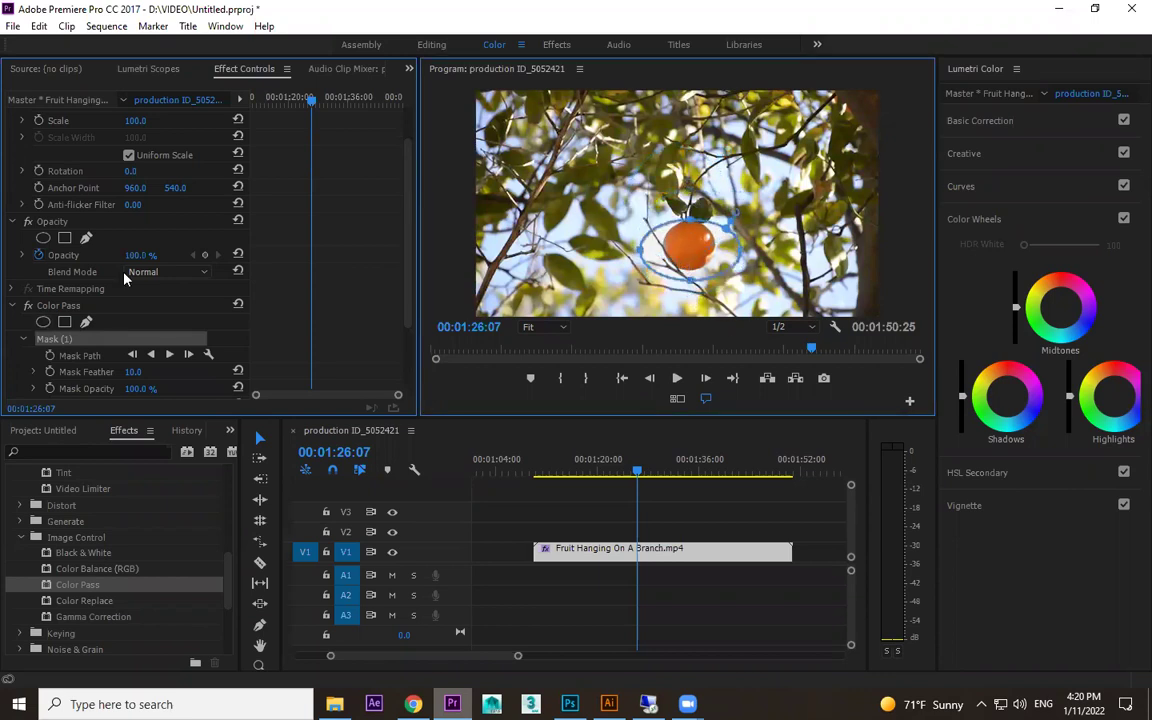
pyautogui.moveTo(690, 282); pyautogui.dragTo(690, 275)
pyautogui.click(86, 321)
pyautogui.moveTo(739, 249); pyautogui.dragTo(722, 249)
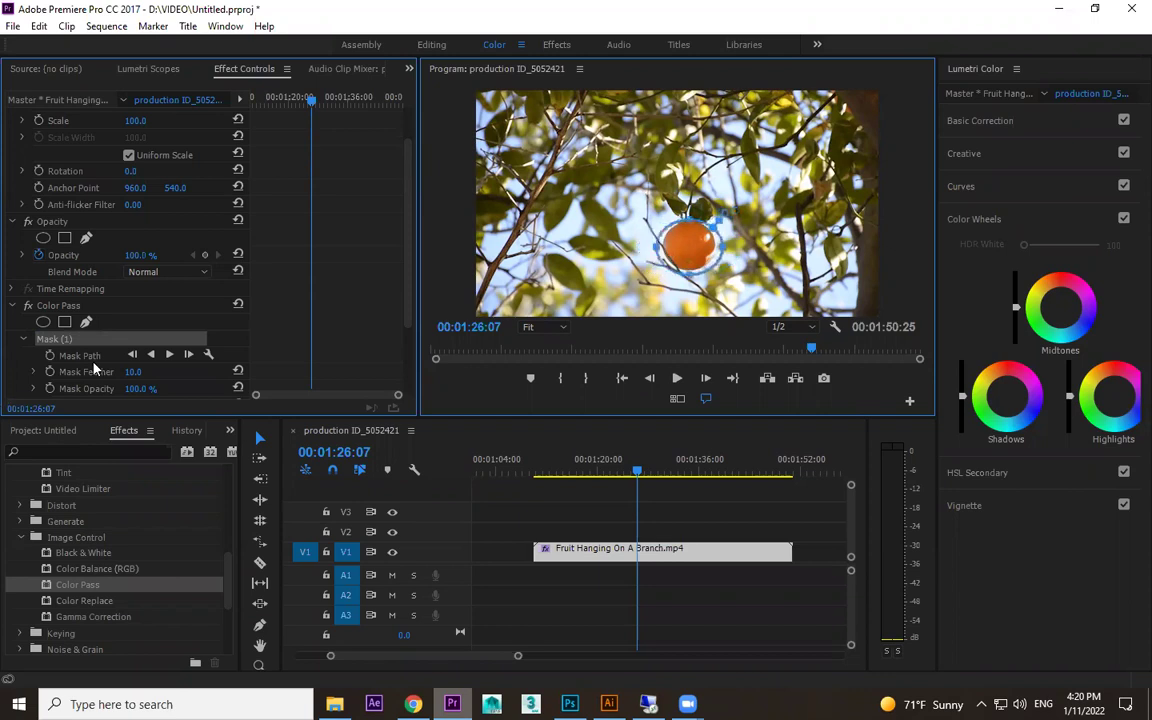
# - Invert the Color Pass mask around the orange fruit and set Similarity to 18
pyautogui.scroll(-2, 100, 330)
pyautogui.click(129, 328)
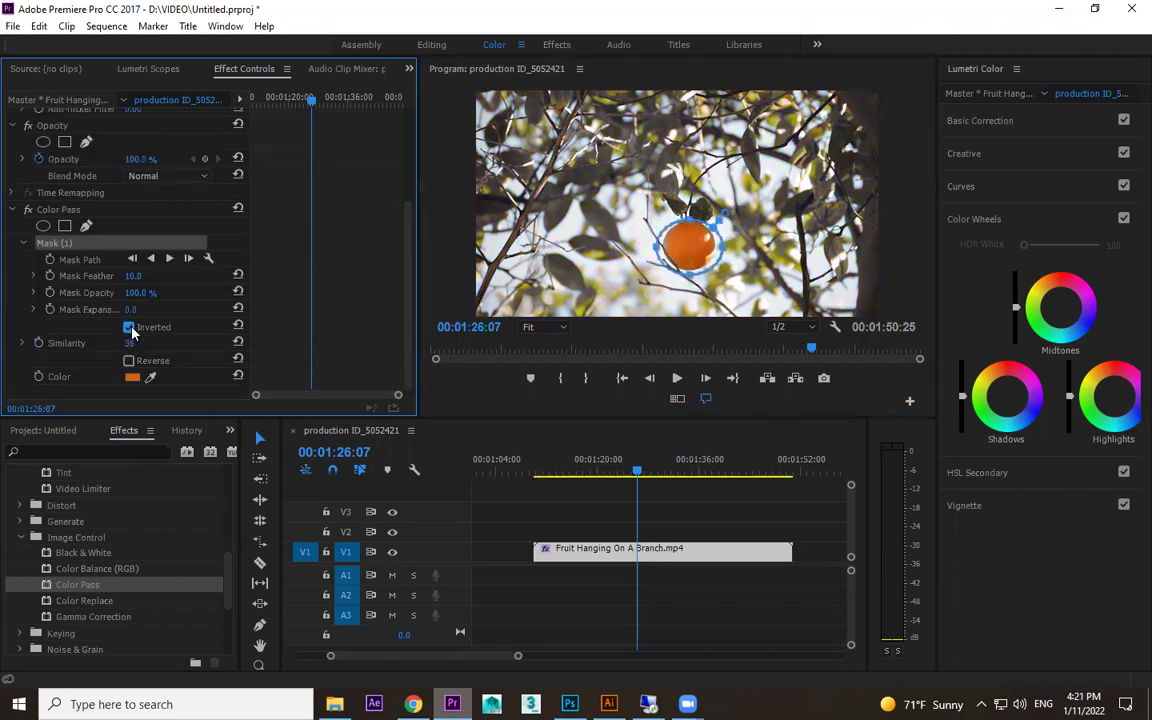
pyautogui.click(667, 249)
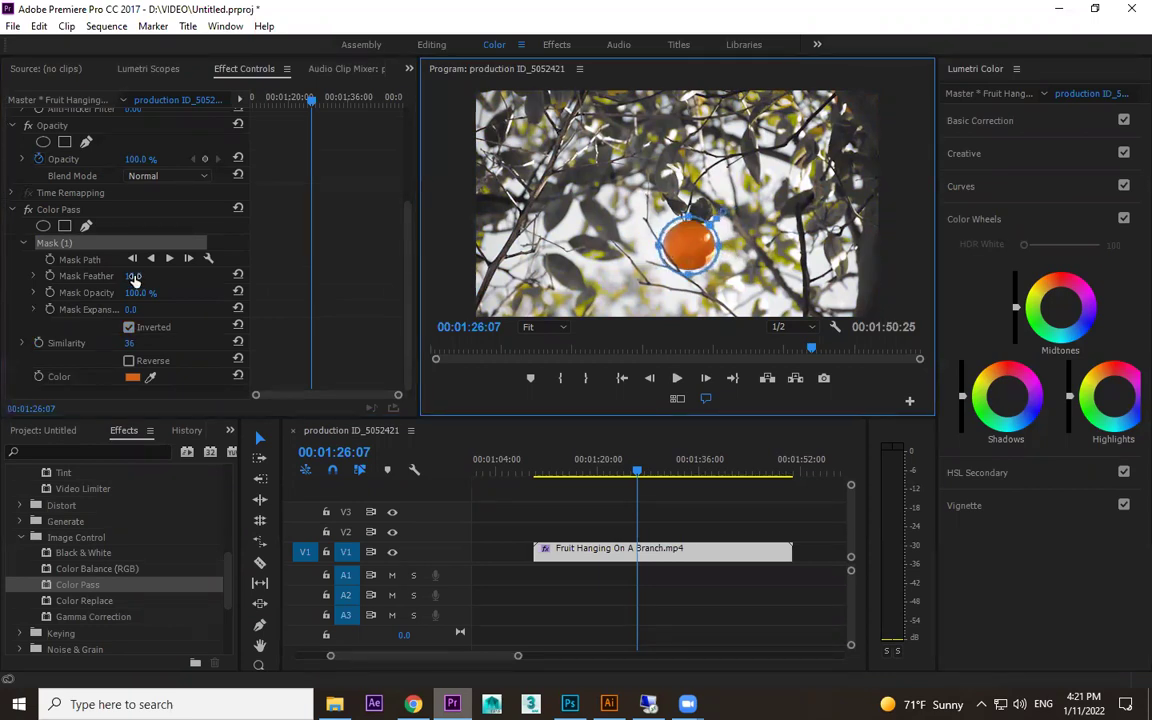
pyautogui.scroll(-1, 177, 369)
pyautogui.moveTo(130, 342)
pyautogui.mouseDown()
pyautogui.moveTo(105, 342)
pyautogui.moveTo(119, 342)
pyautogui.mouseUp()
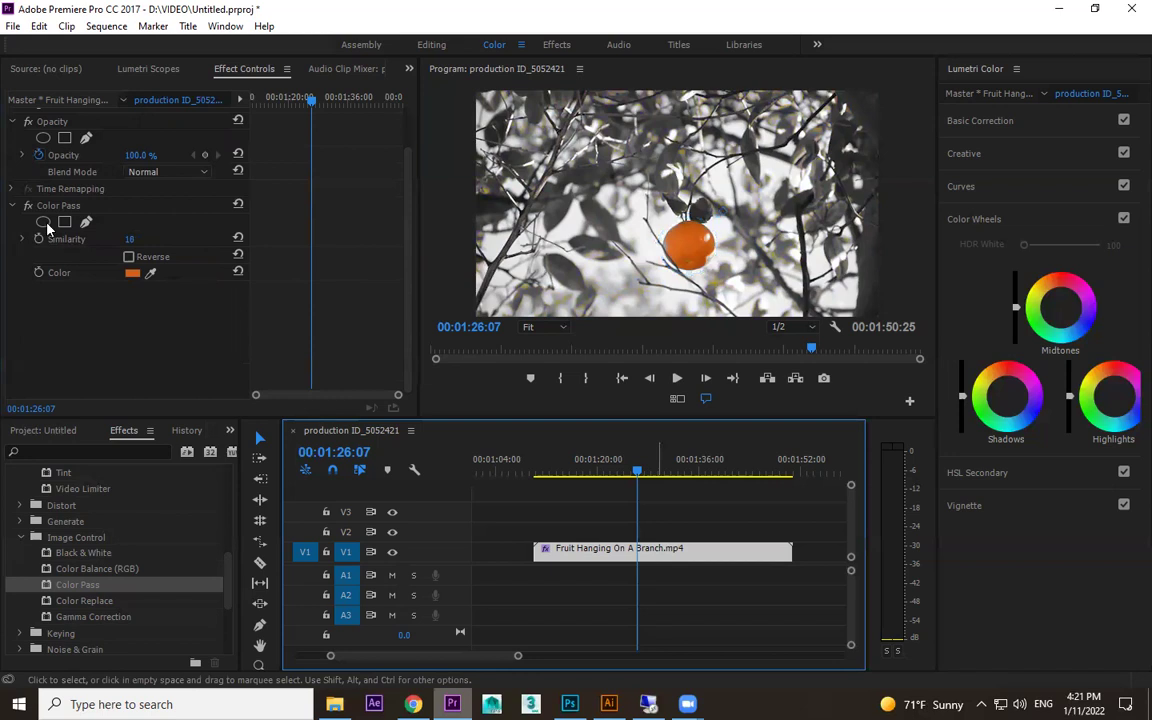
# - Delete the Color Pass effect from the fruit clip and apply a fresh Color Pass to it
pyautogui.moveTo(62, 205); pyautogui.dragTo(512, 444)
pyautogui.press('Delete')
pyautogui.scroll(-1, 153, 584)
pyautogui.moveTo(80, 574); pyautogui.dragTo(657, 551)
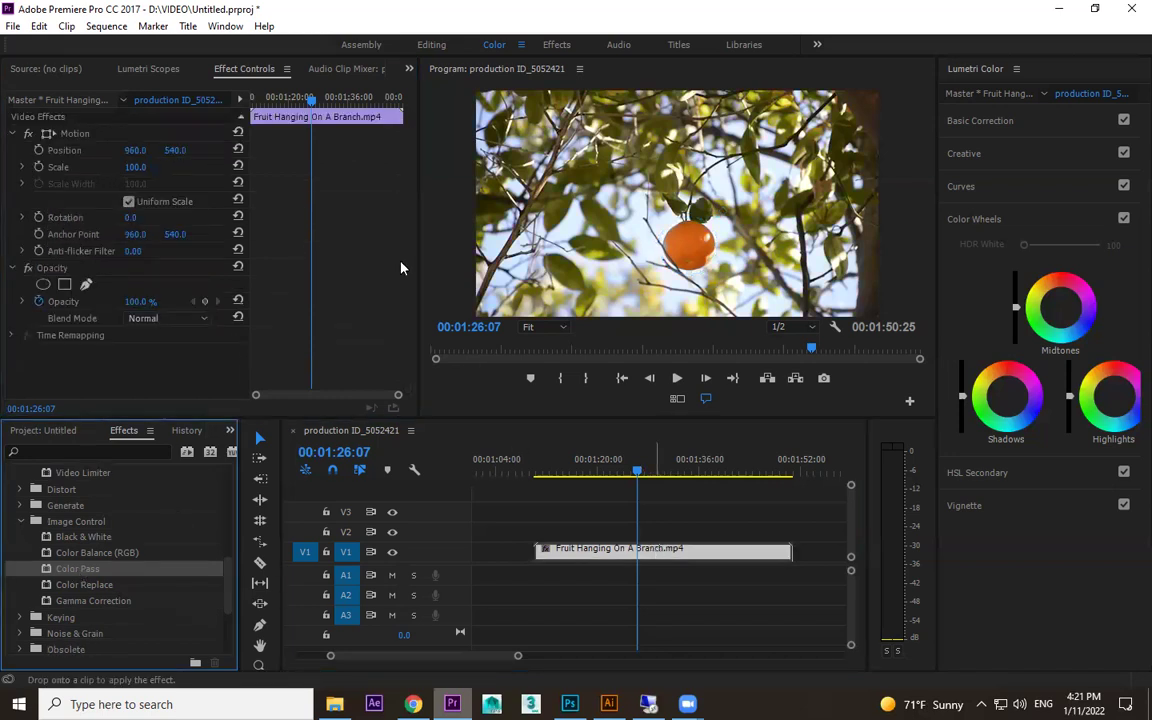
# - Pick the fruit's orange as the new Color Pass color and set Similarity to 20
pyautogui.scroll(-1, 290, 347)
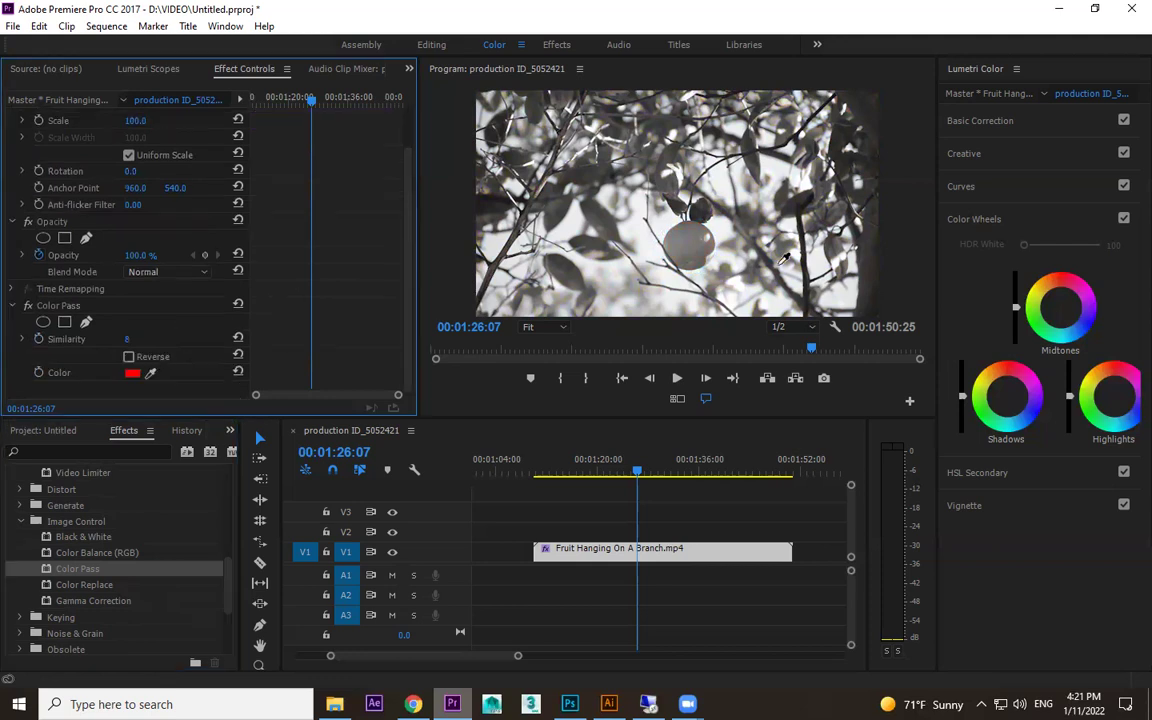
pyautogui.click(690, 250)
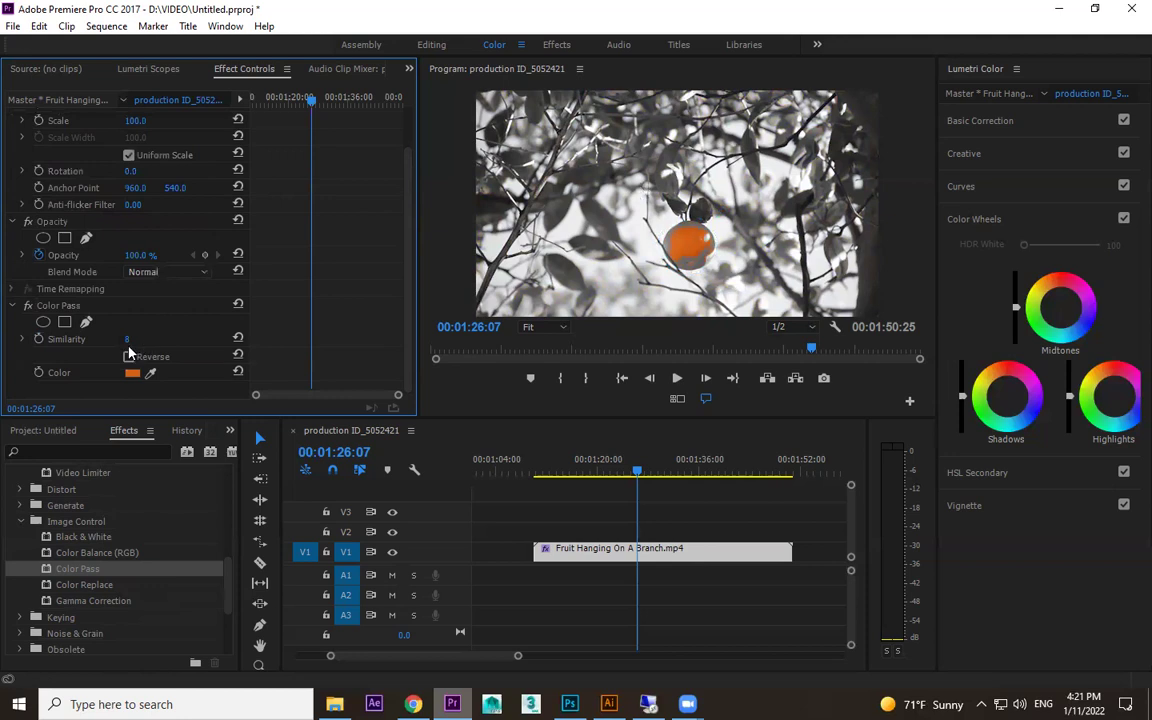
pyautogui.moveTo(127, 339); pyautogui.dragTo(136, 339)
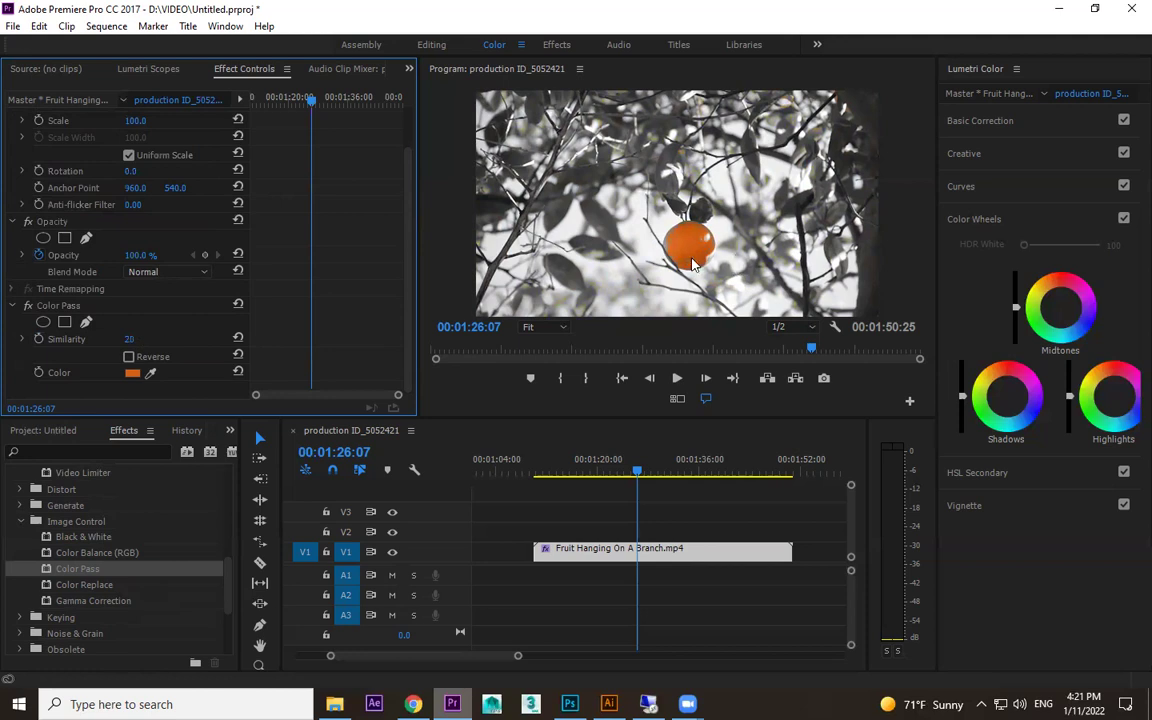
# - Enlarge the program preview to full size, briefly play the fruit clip, and restore the normal layout
pyautogui.press('`')
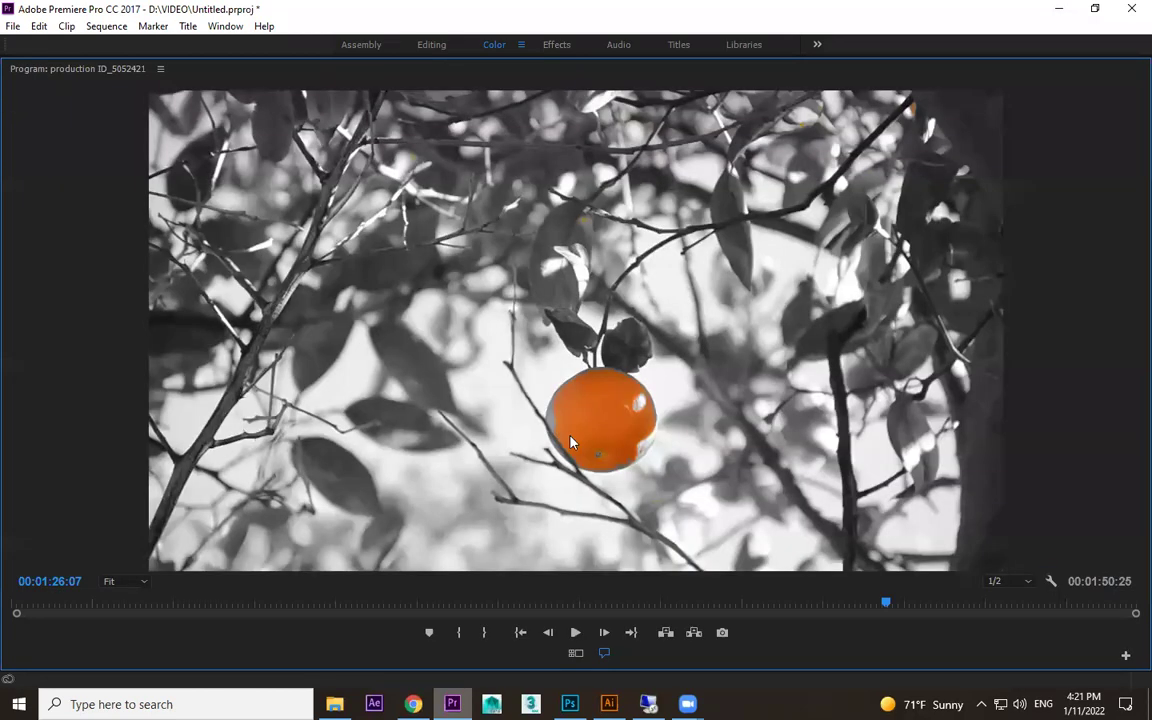
pyautogui.press('space')
pyautogui.press('space')
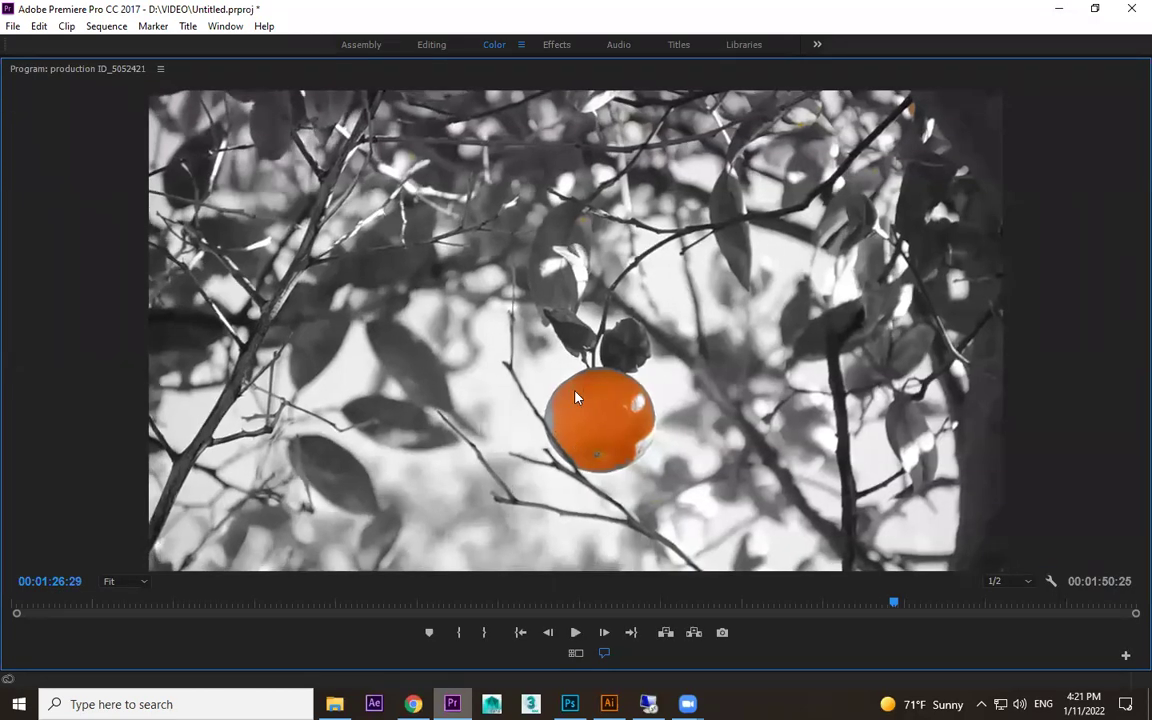
pyautogui.press('`')
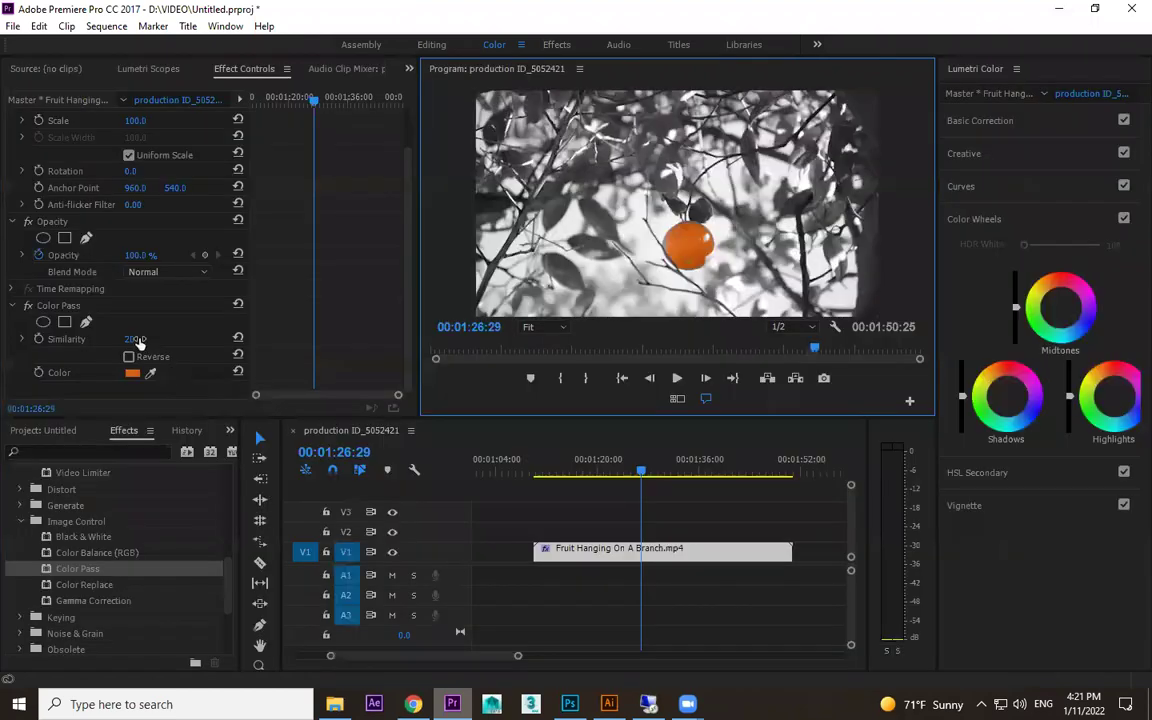
# - Set Color Pass Similarity to 49 and add an ellipse mask fitted closely around the orange fruit
pyautogui.moveTo(129, 339); pyautogui.dragTo(147, 339)
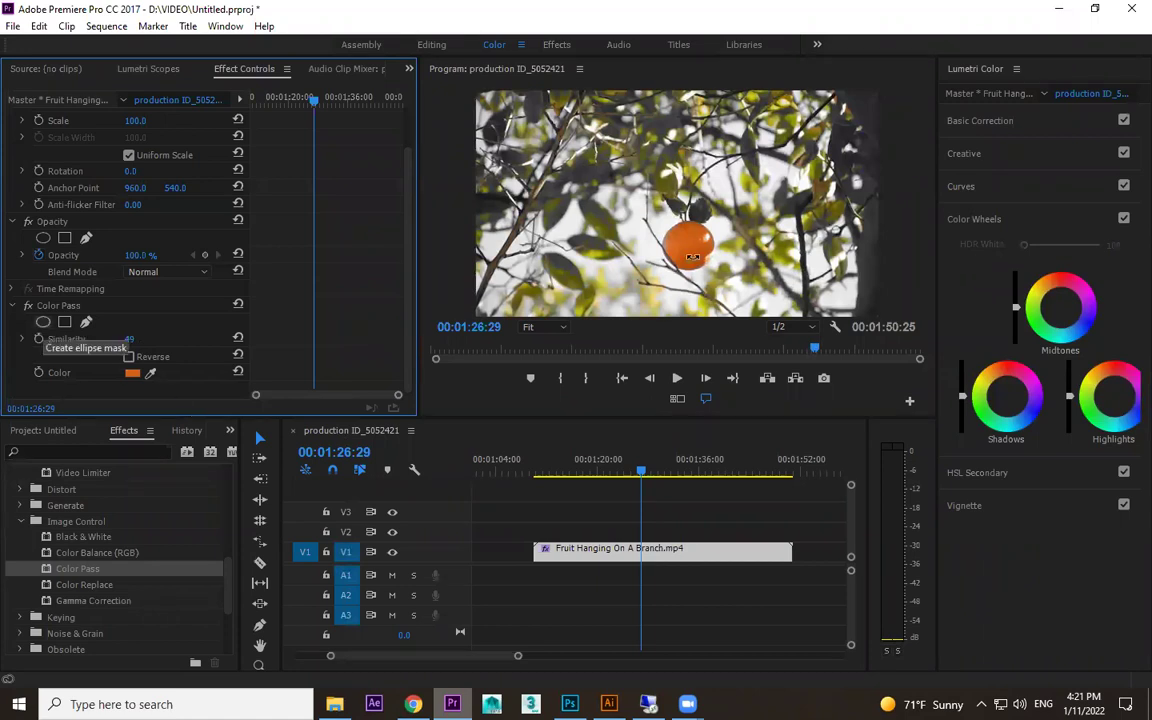
pyautogui.click(43, 323)
pyautogui.moveTo(688, 176); pyautogui.dragTo(688, 217)
pyautogui.moveTo(689, 308); pyautogui.dragTo(717, 246)
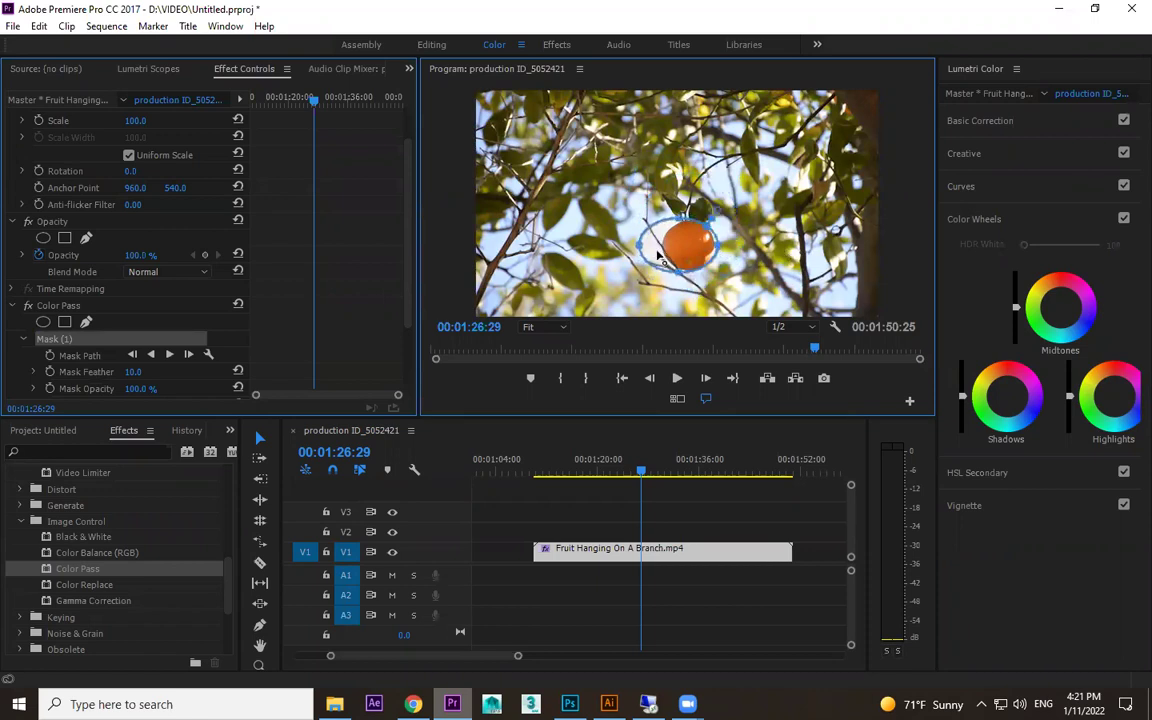
pyautogui.moveTo(639, 244); pyautogui.dragTo(707, 244)
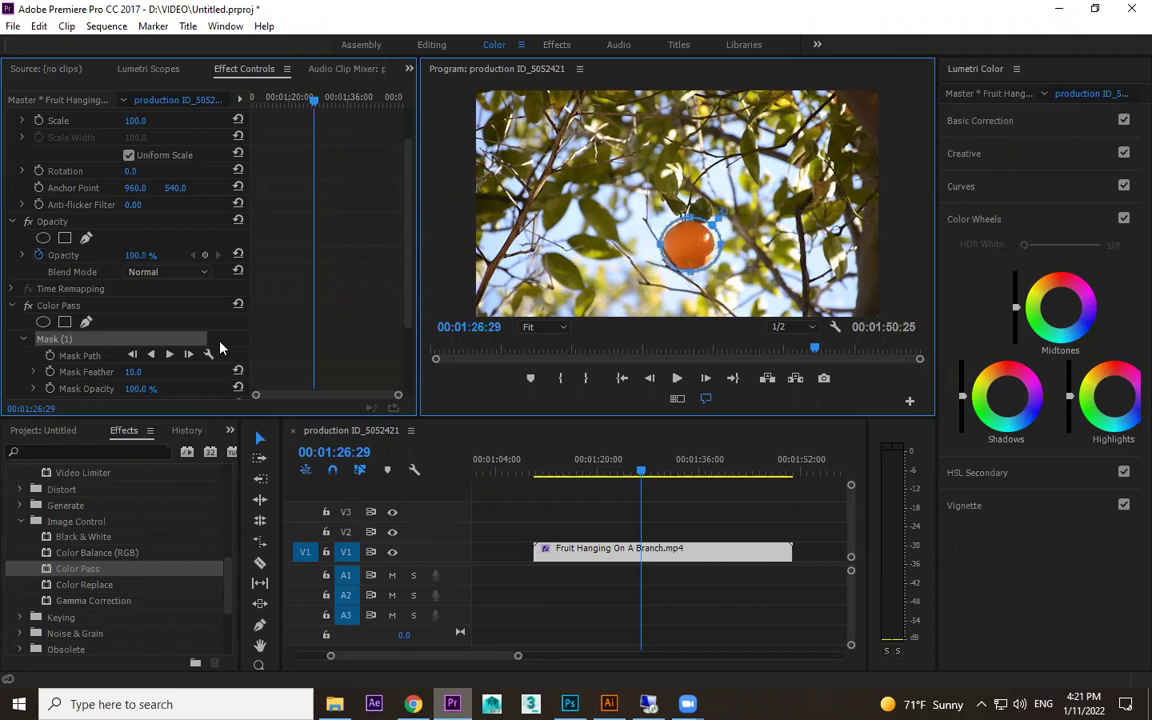
# - Try Color Pass with Reverse enabled and Similarity at 3 inside the mask, and undo both changes
pyautogui.scroll(-3, 407, 335)
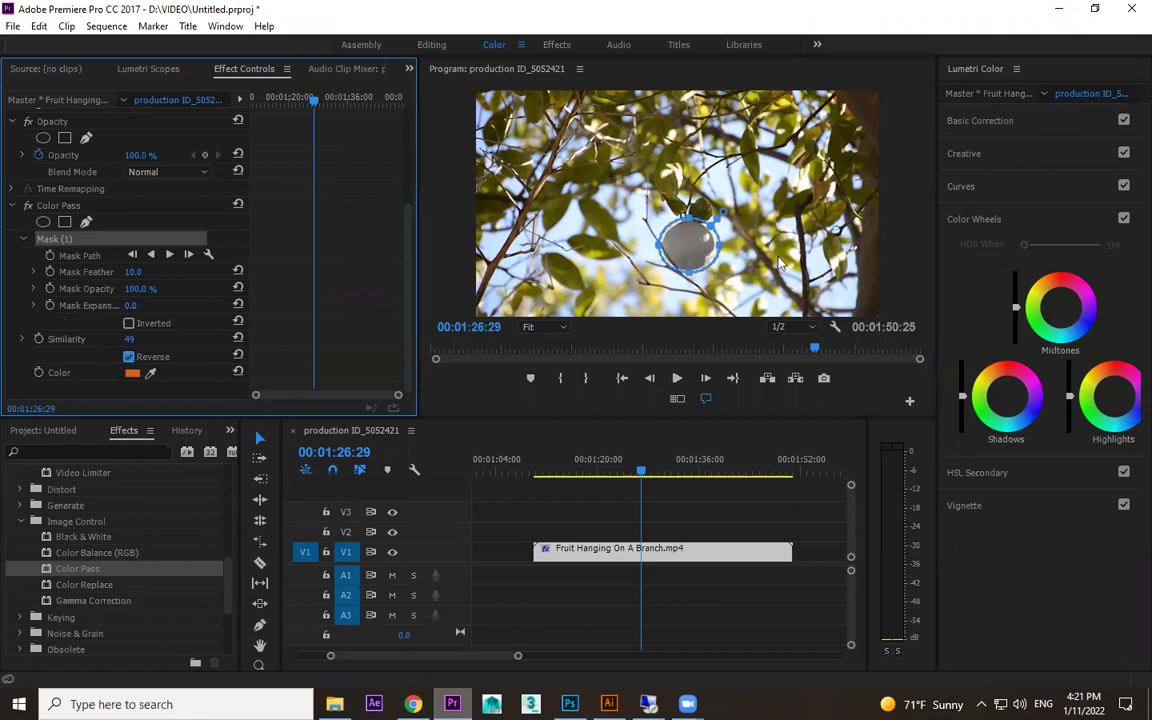
pyautogui.click(128, 356)
pyautogui.moveTo(129, 339); pyautogui.dragTo(88, 339)
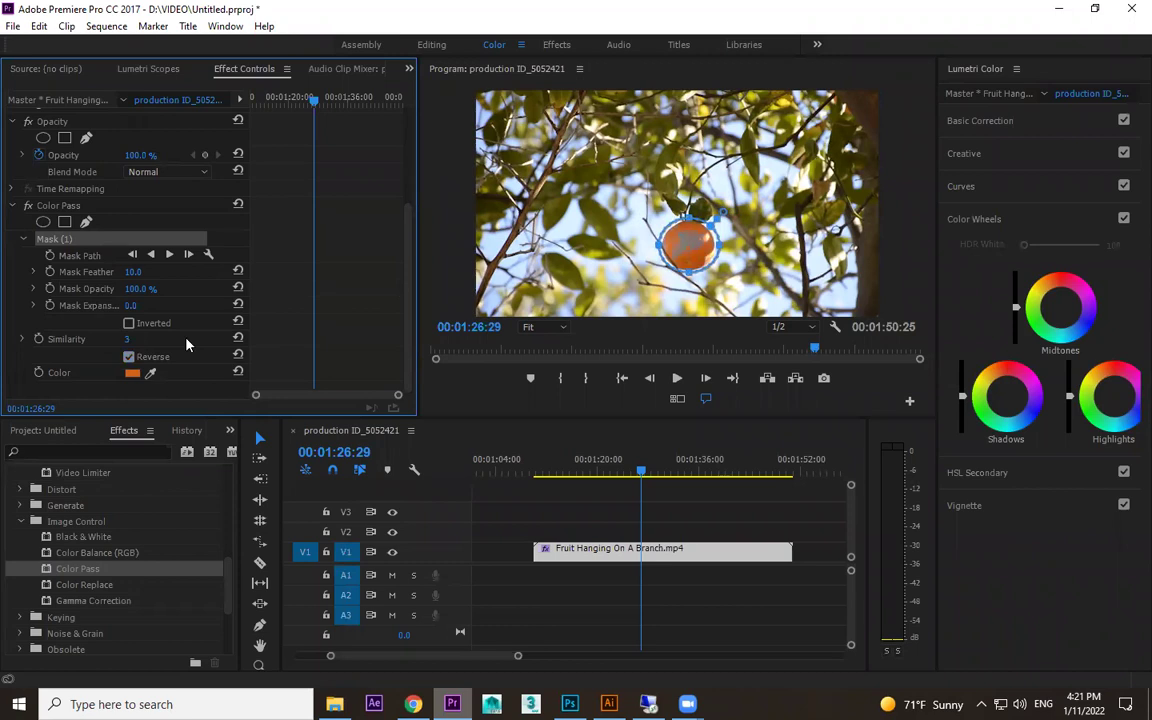
pyautogui.hotkey('ctrl', 'z')
pyautogui.hotkey('ctrl', 'z')
# - Invert the ellipse mask around the orange fruit and set Color Pass Similarity to 0
pyautogui.click(128, 323)
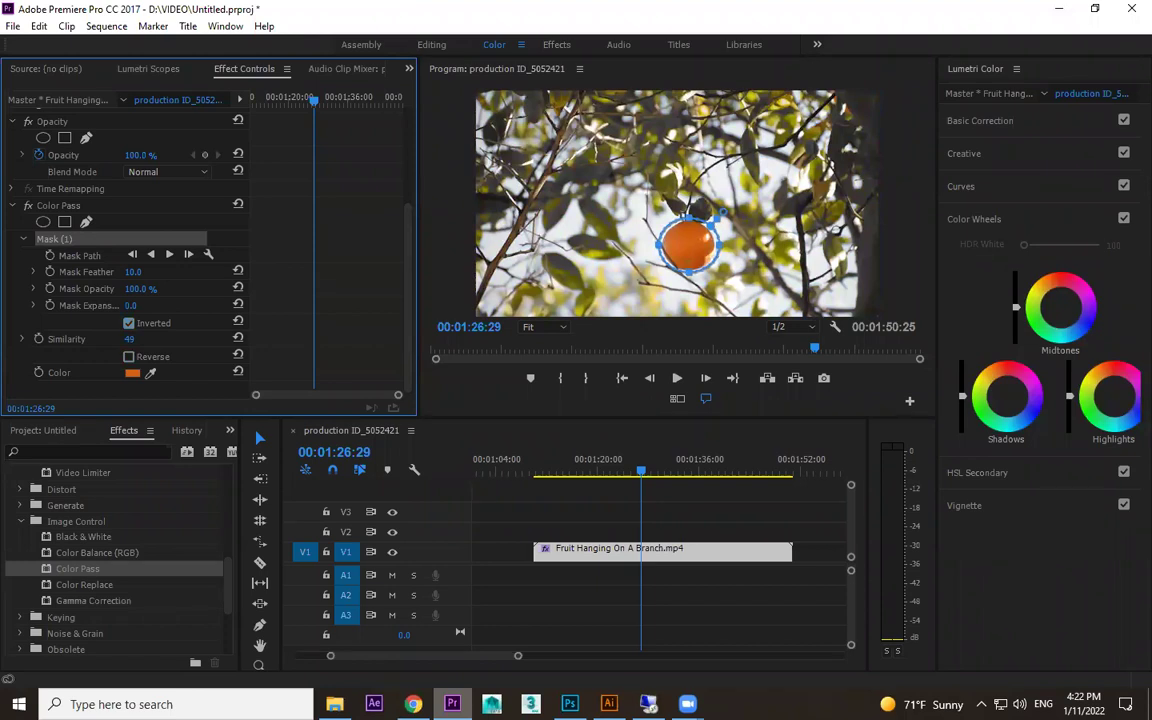
pyautogui.moveTo(129, 339); pyautogui.dragTo(109, 339)
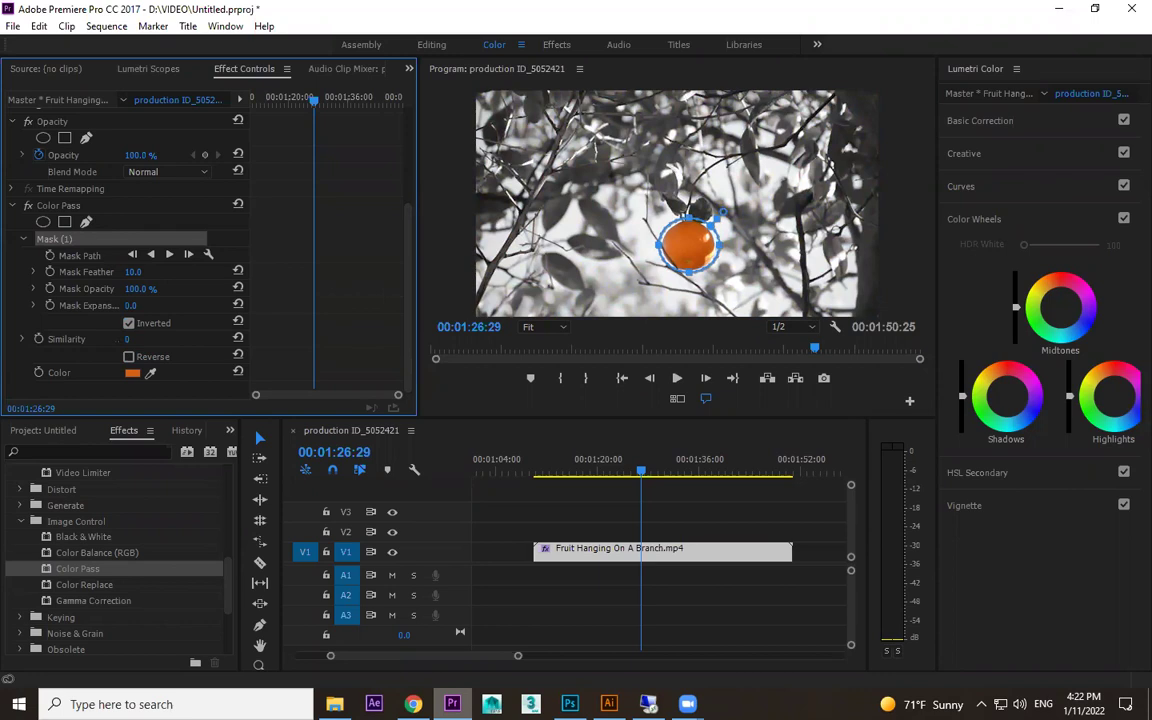
# - Set the Color Pass mask's feather to 53 and play the fruit clip
pyautogui.moveTo(132, 272)
pyautogui.mouseDown()
pyautogui.moveTo(160, 272)
pyautogui.moveTo(148, 272)
pyautogui.mouseUp()
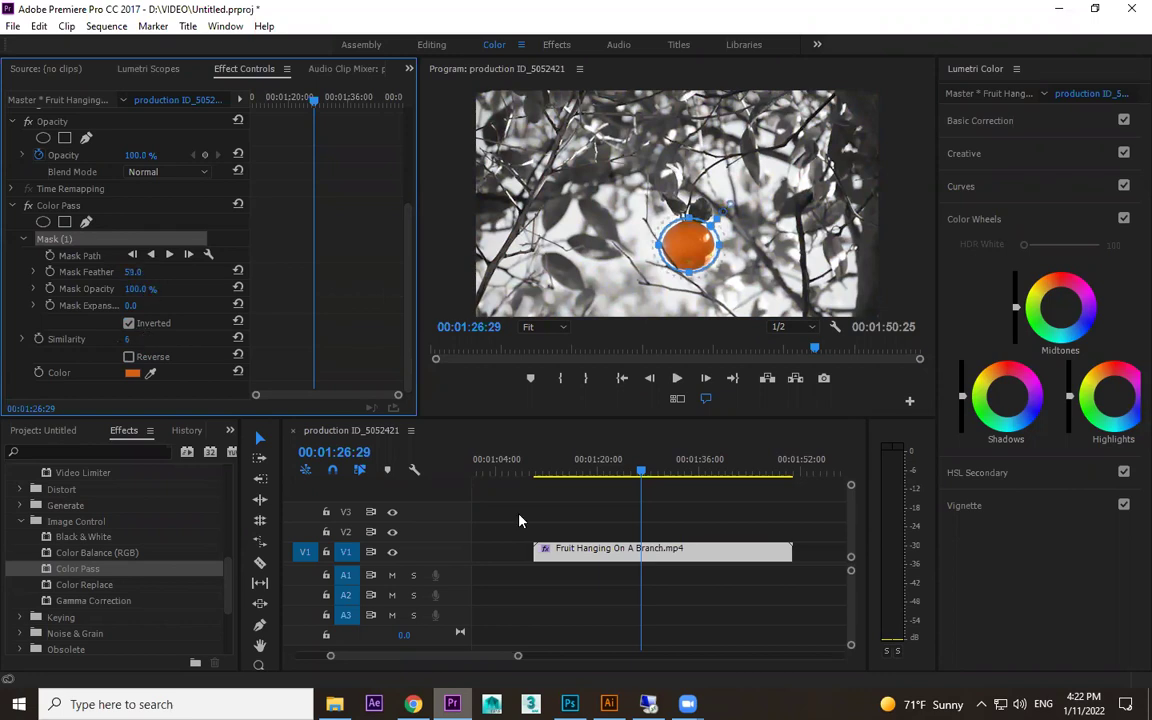
pyautogui.click(720, 611)
pyautogui.press('space')
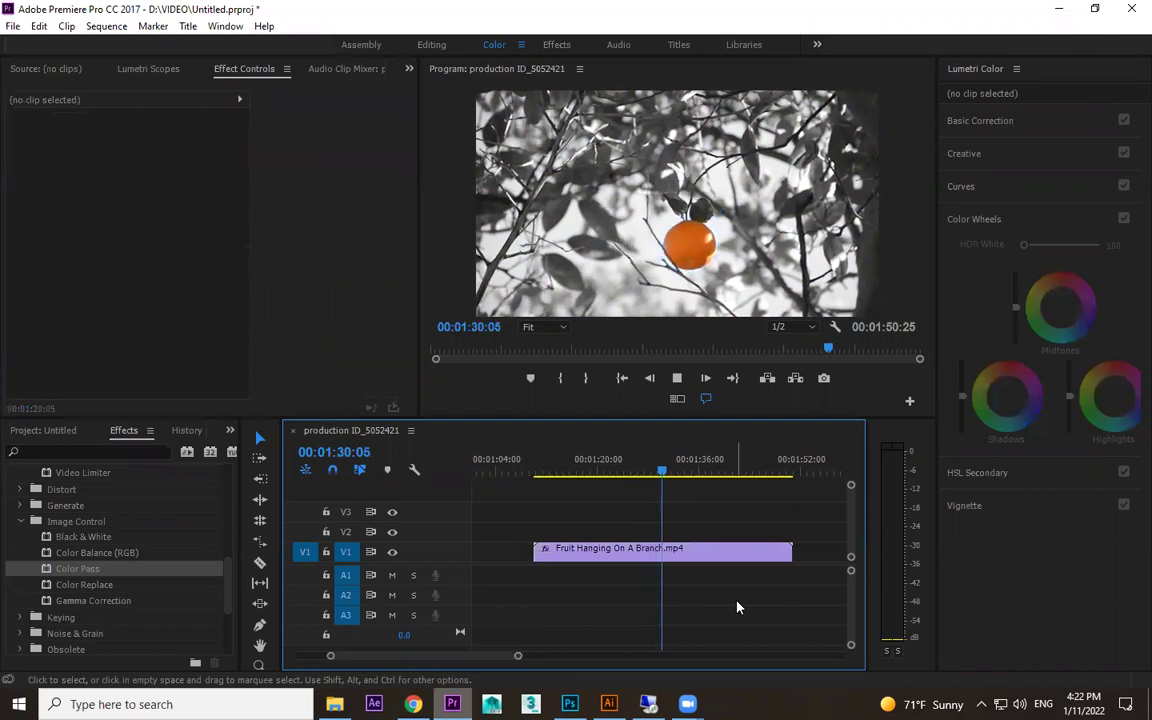
# - Remove the masked Color Pass effect from the fruit clip
pyautogui.click(686, 556)
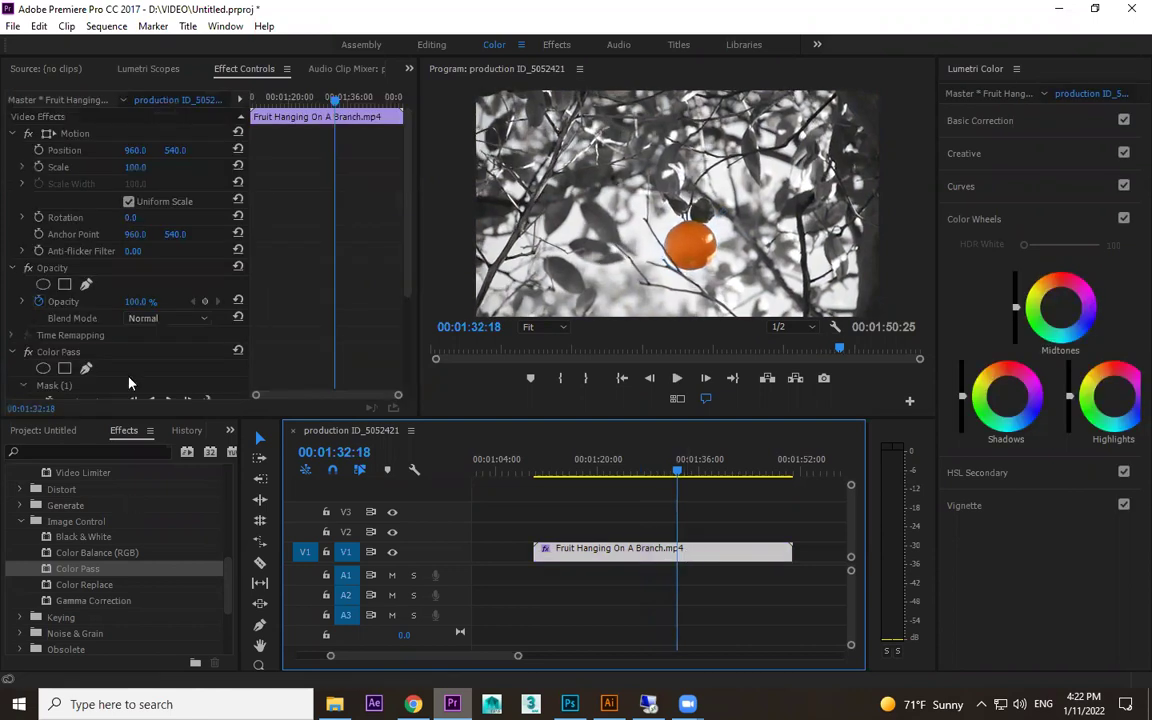
pyautogui.click(58, 351)
pyautogui.press('Delete')
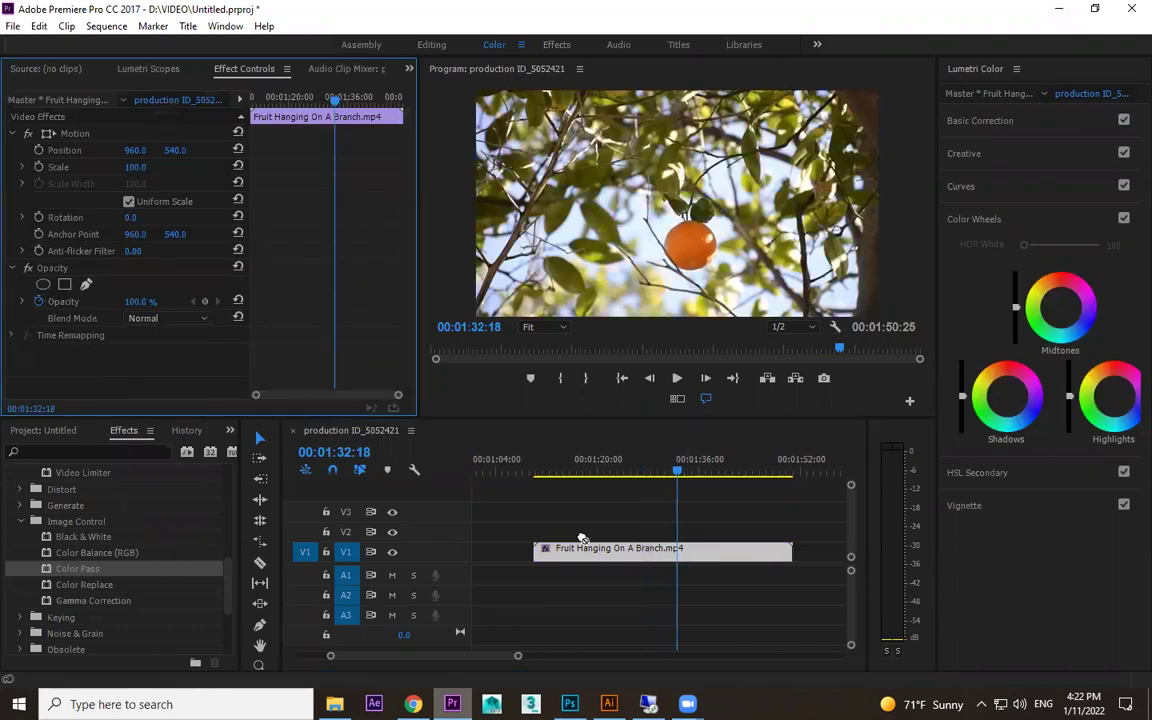
# - Reapply Color Pass to the fruit clip, sampling the fruit's orange as the color and setting Similarity to 29
pyautogui.hotkey('ctrl', 'z')
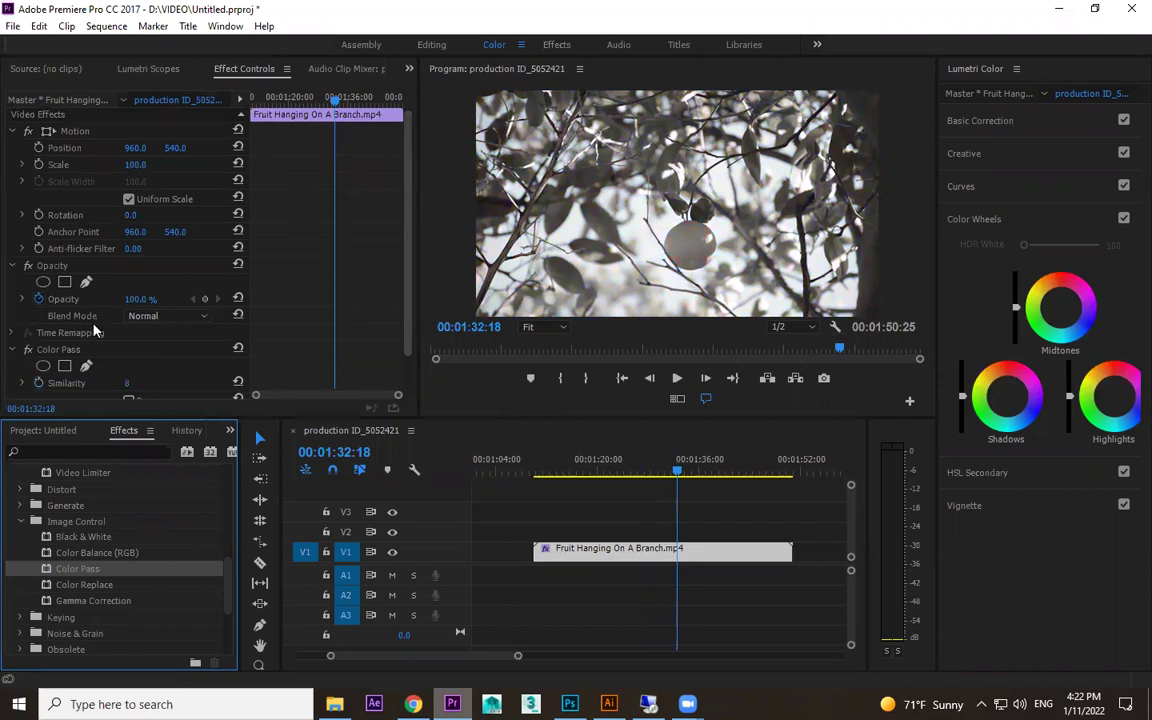
pyautogui.scroll(-2, 94, 330)
pyautogui.click(691, 233)
pyautogui.moveTo(127, 339); pyautogui.dragTo(147, 339)
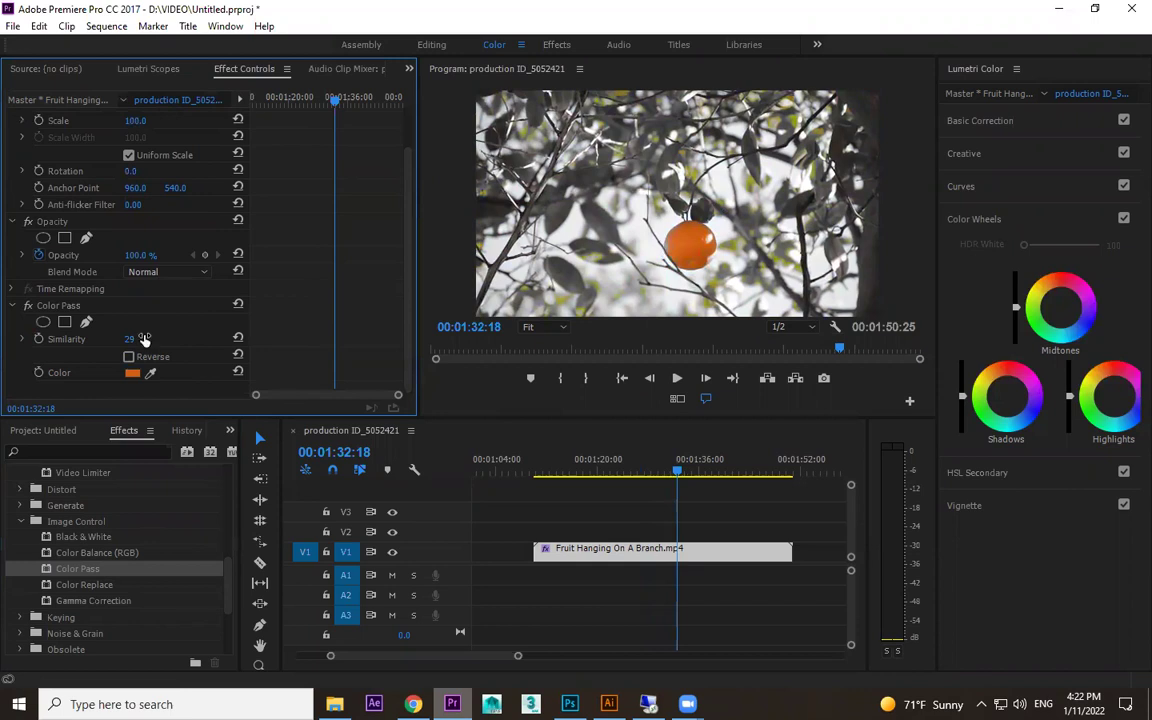
# - Add an ellipse mask to Color Pass and shrink it to fit closely around the orange fruit
pyautogui.click(43, 322)
pyautogui.click(652, 186)
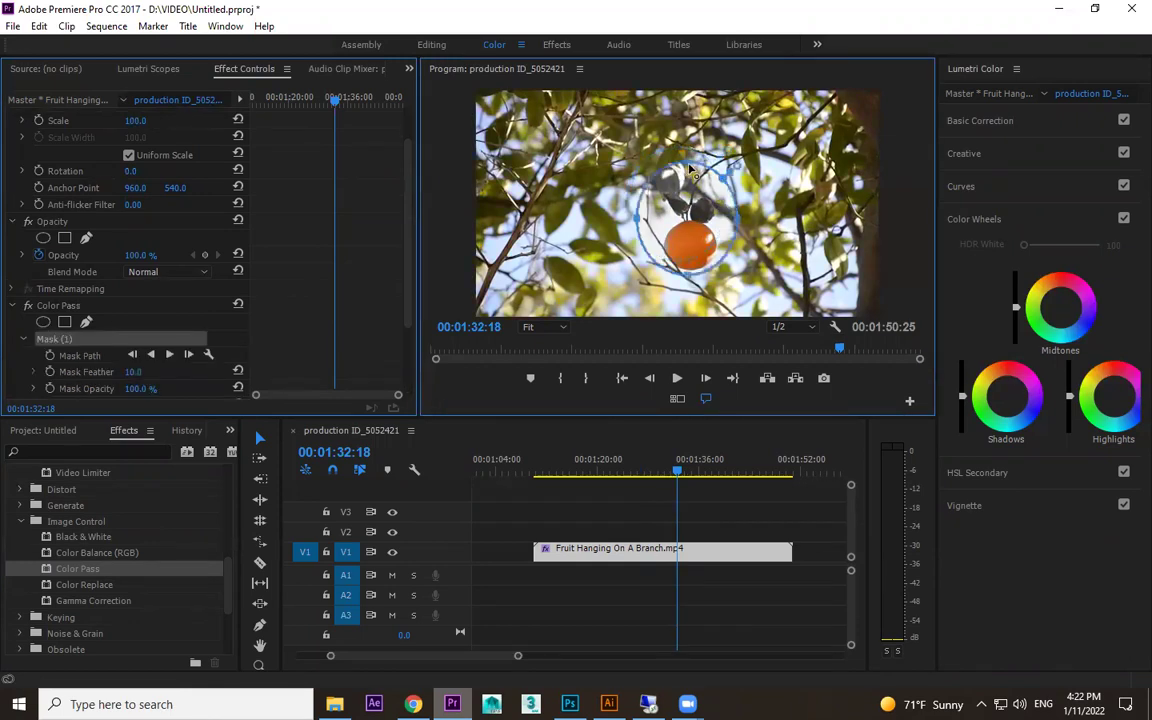
pyautogui.moveTo(688, 170); pyautogui.dragTo(690, 218)
pyautogui.moveTo(637, 247); pyautogui.dragTo(655, 247)
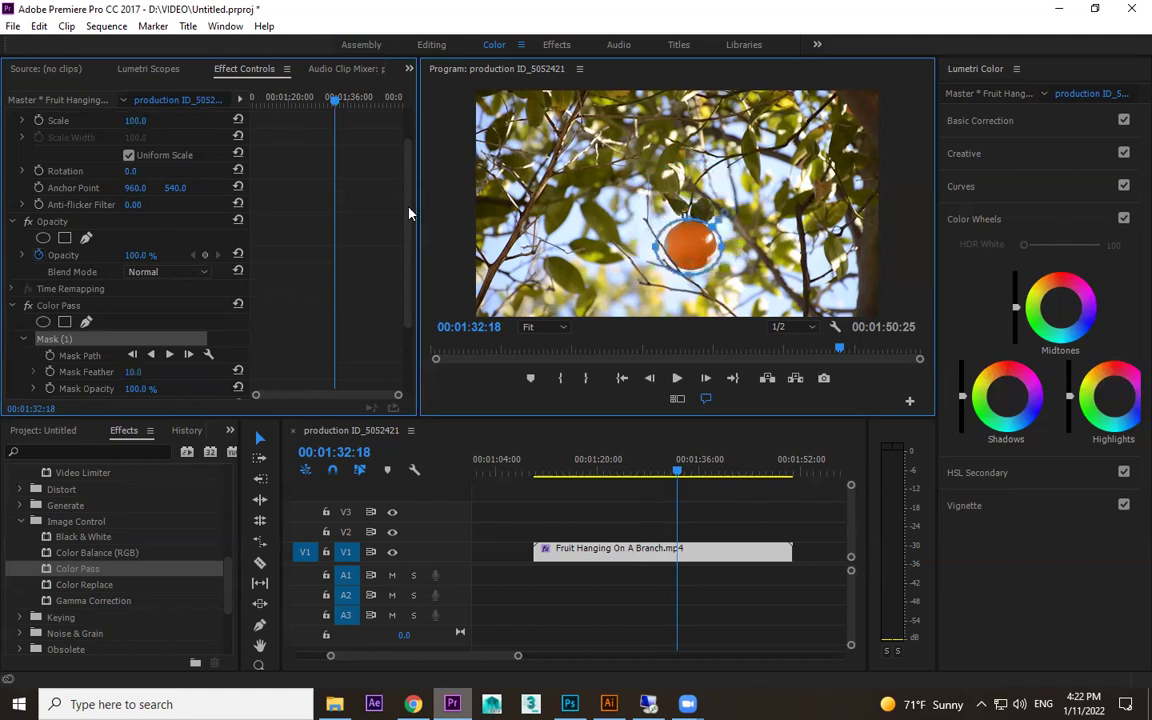
# - Invert the new ellipse mask centered on the fruit and set Color Pass Similarity to 0
pyautogui.scroll(-4, 138, 332)
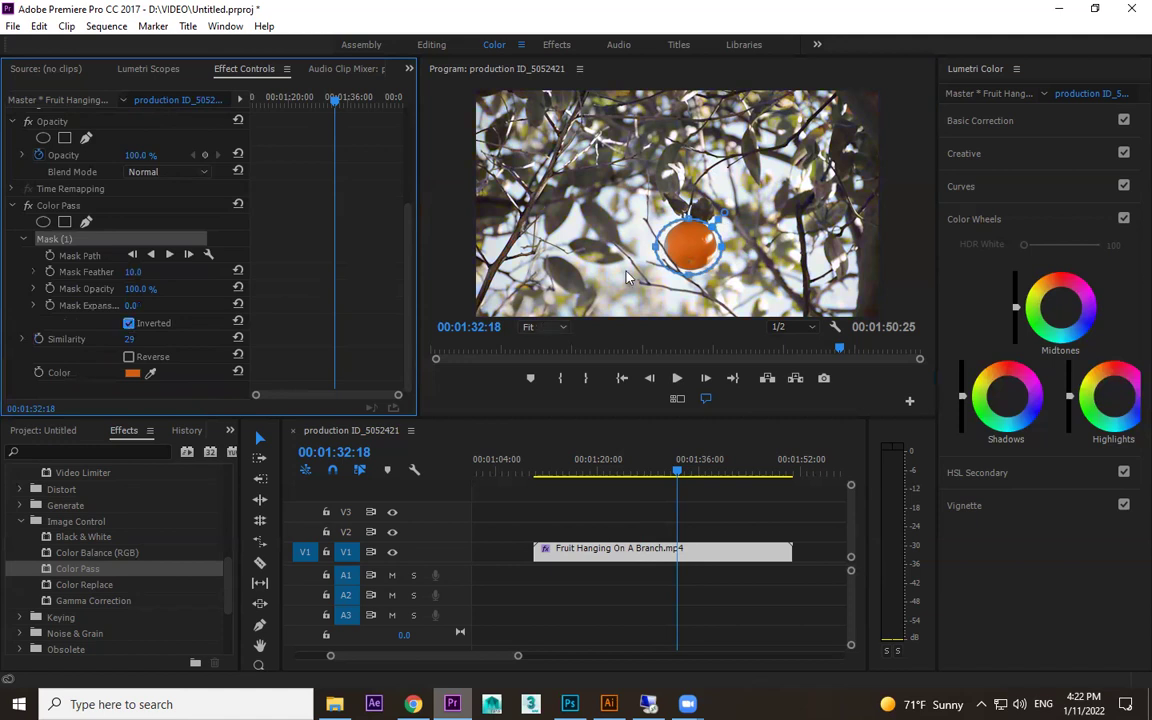
pyautogui.moveTo(132, 340); pyautogui.dragTo(120, 340)
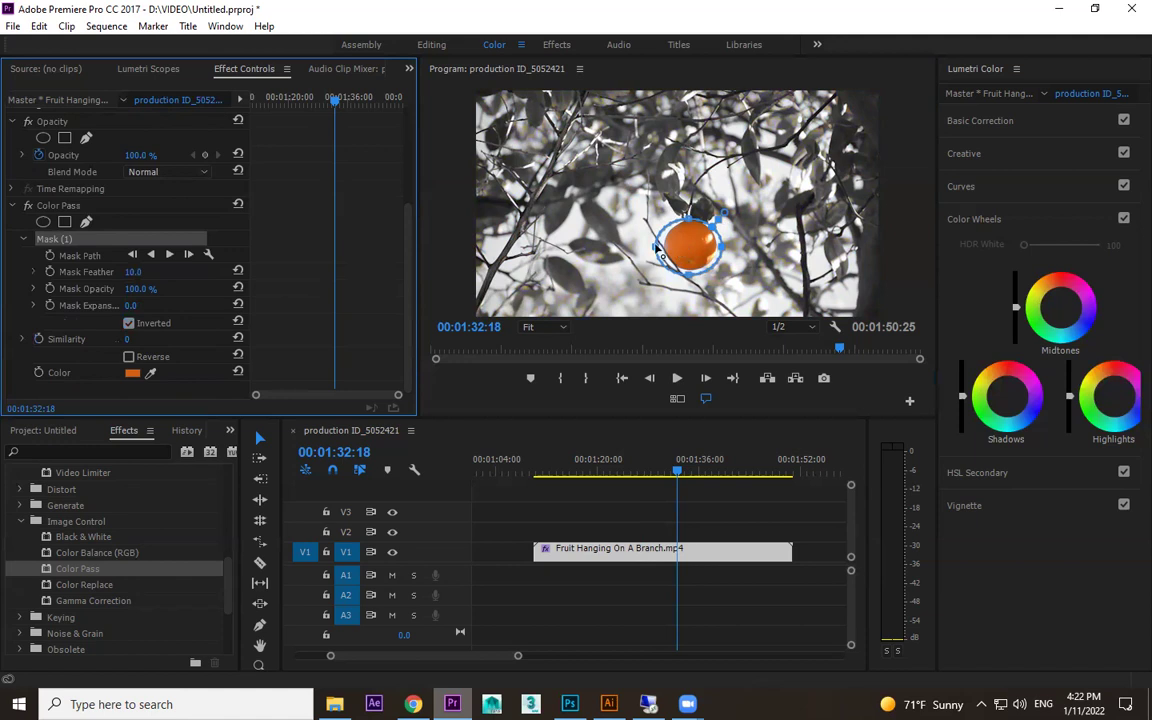
pyautogui.click(695, 243)
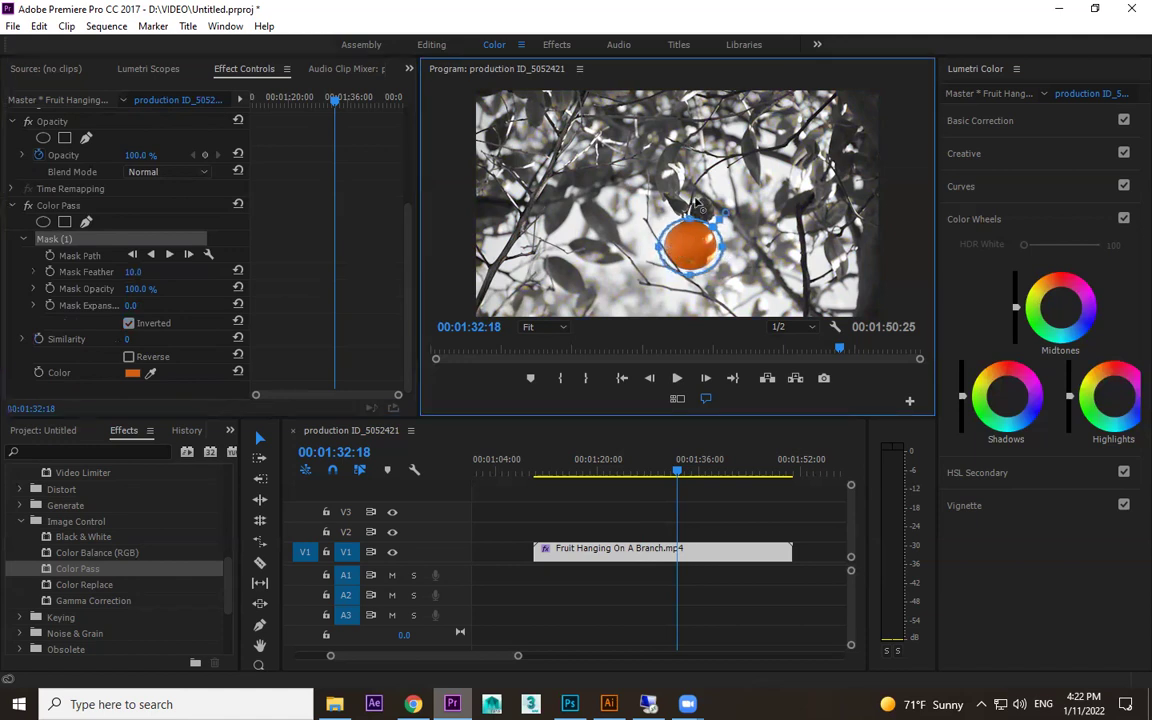
# - Set the mask's feather to 45 and play the clip, including a replay from near its start
pyautogui.moveTo(133, 273); pyautogui.dragTo(168, 273)
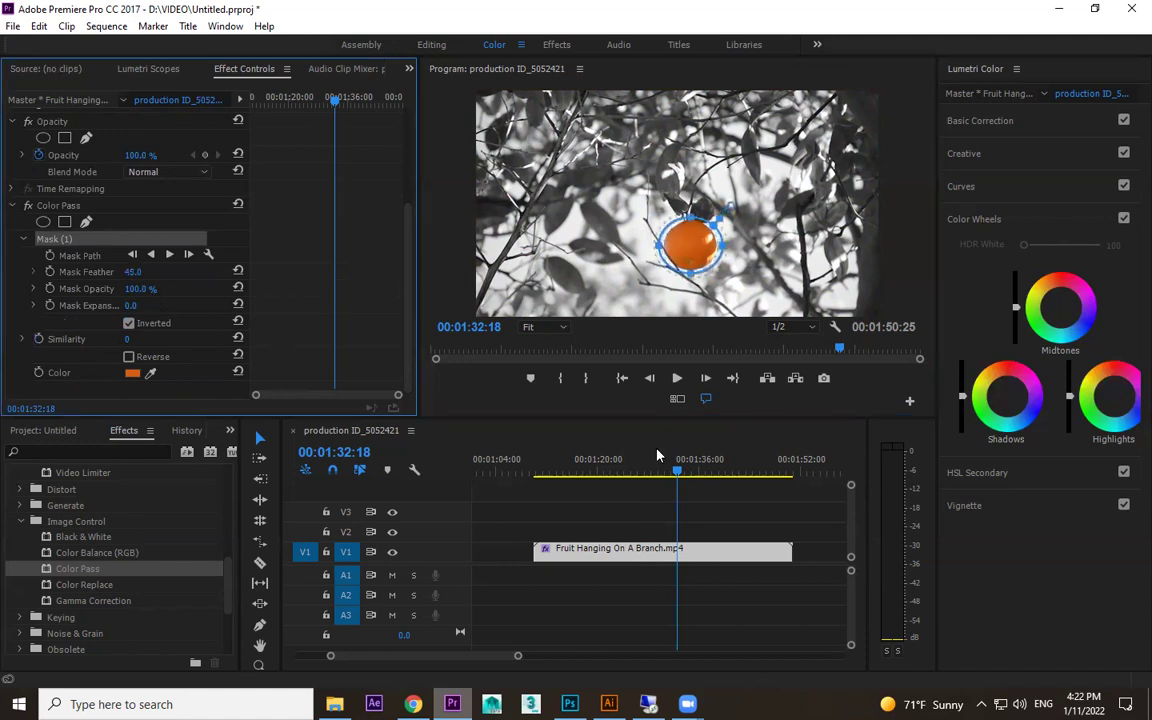
pyautogui.click(773, 511)
pyautogui.press('space')
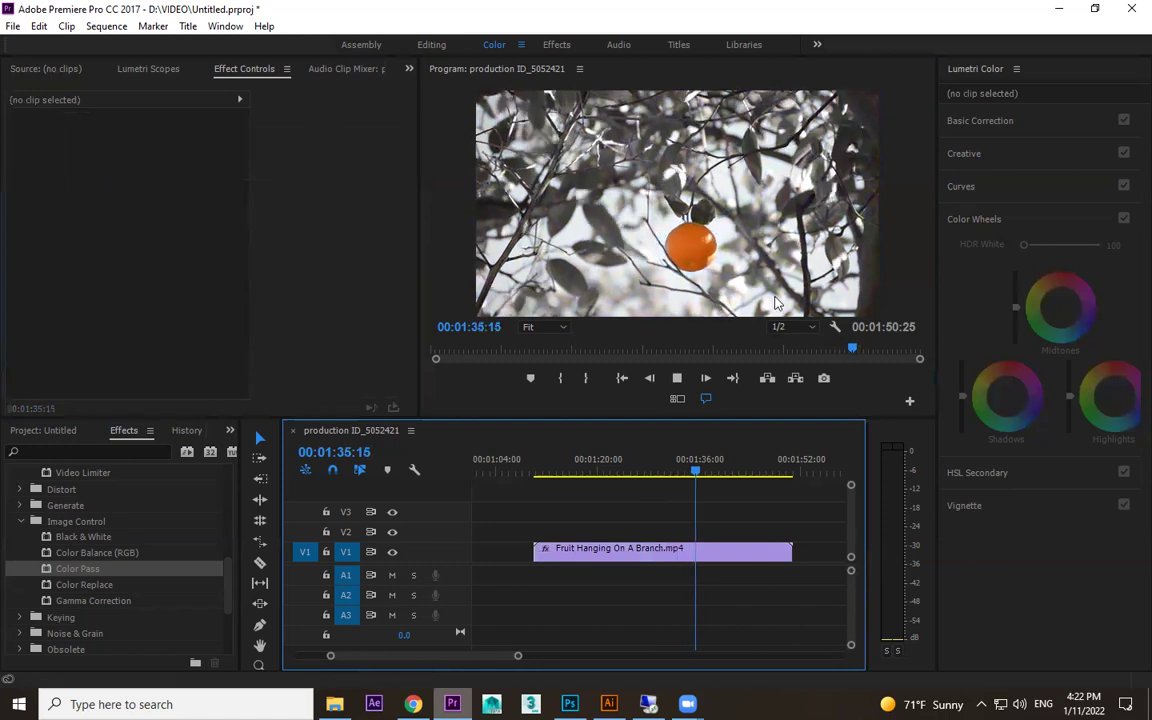
pyautogui.press('space')
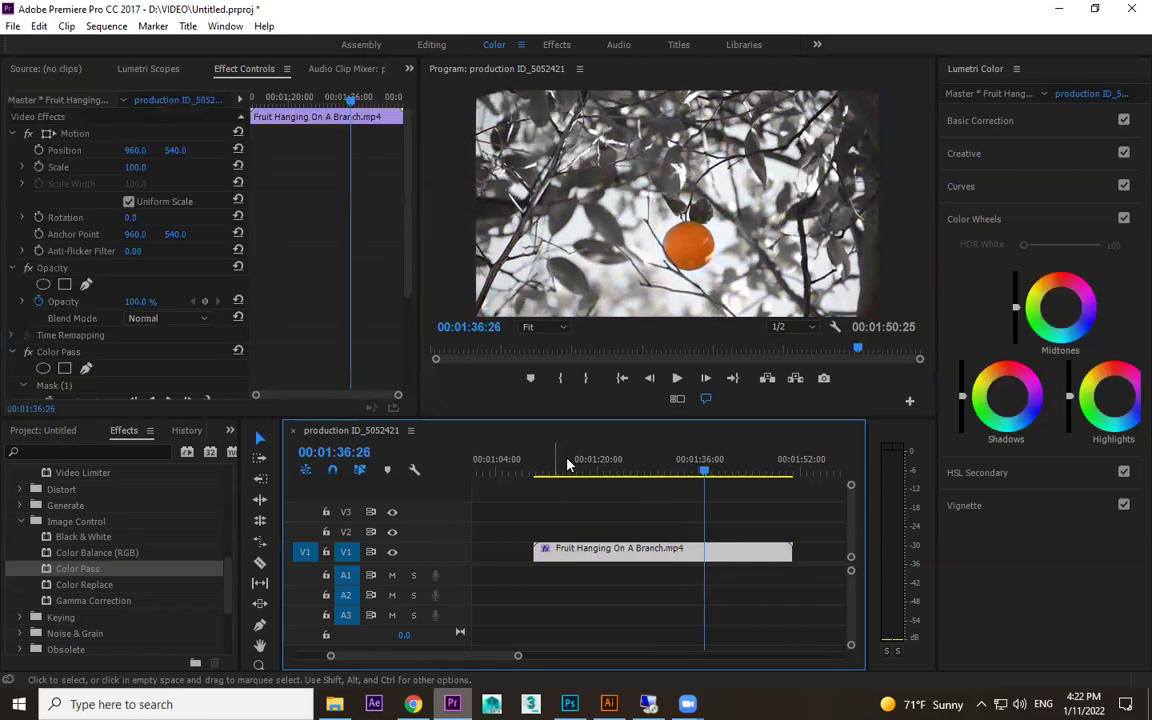
pyautogui.click(567, 464)
pyautogui.press('space')
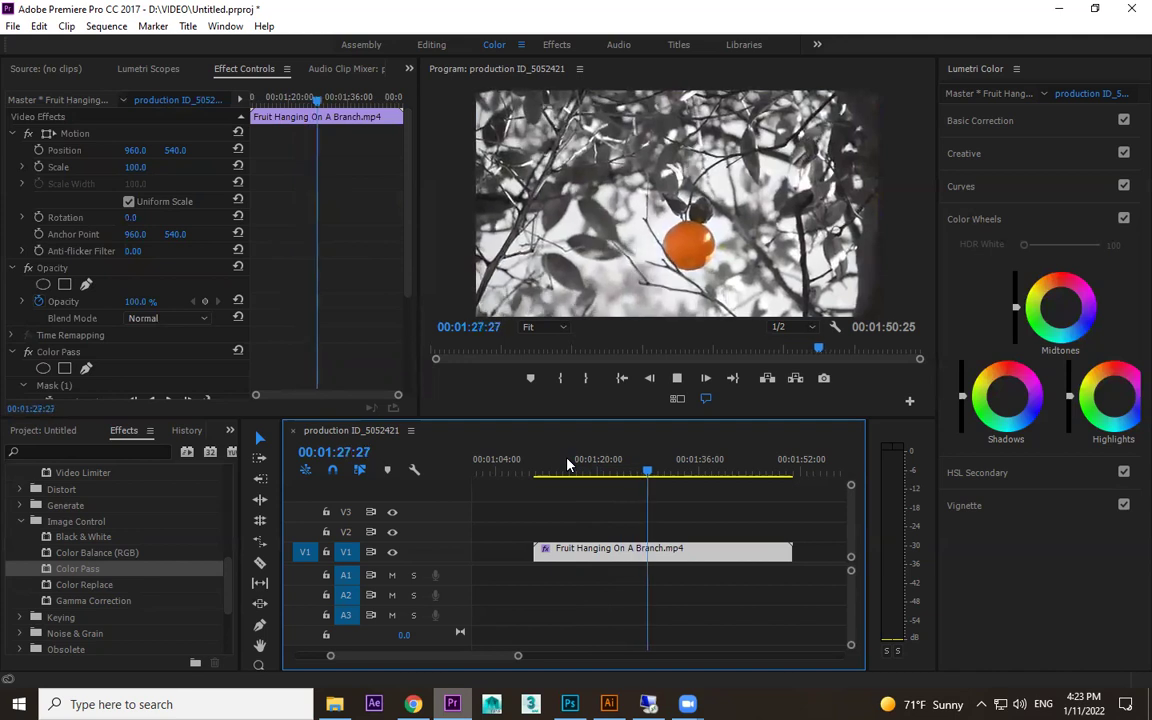
pyautogui.press('space')
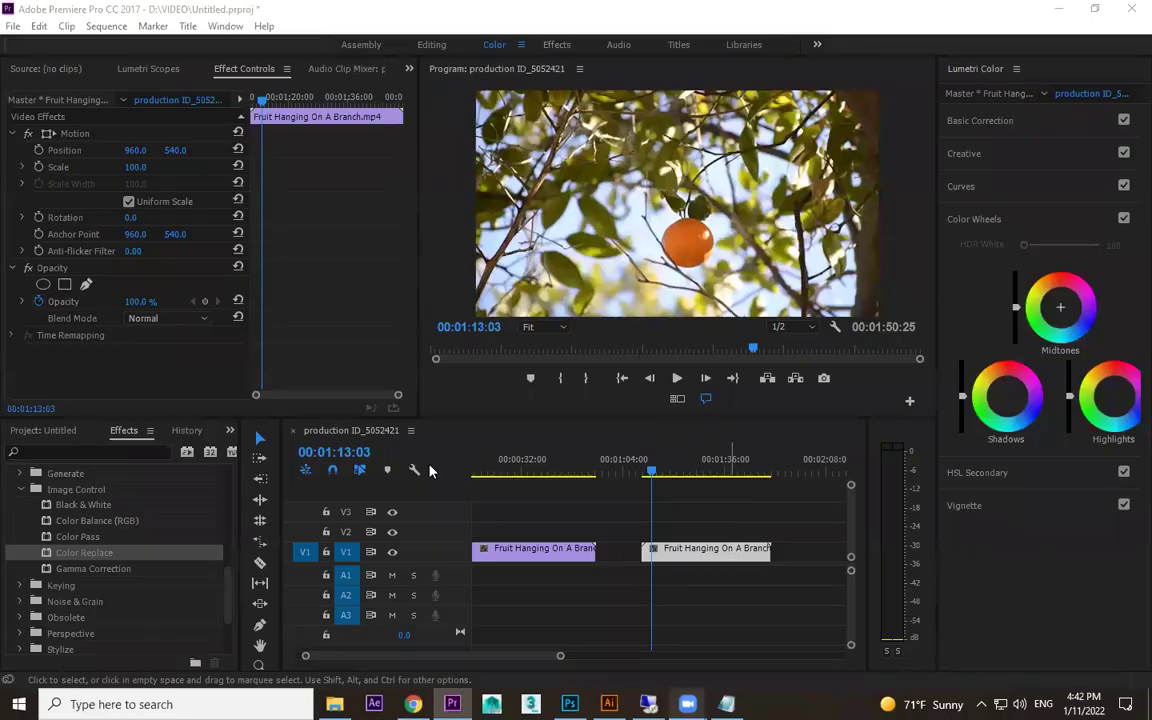
# - Apply Color Replace to the second fruit clip with the fruit's orange as Target Color and Similarity at 35
pyautogui.click(432, 470)
pyautogui.click(88, 540)
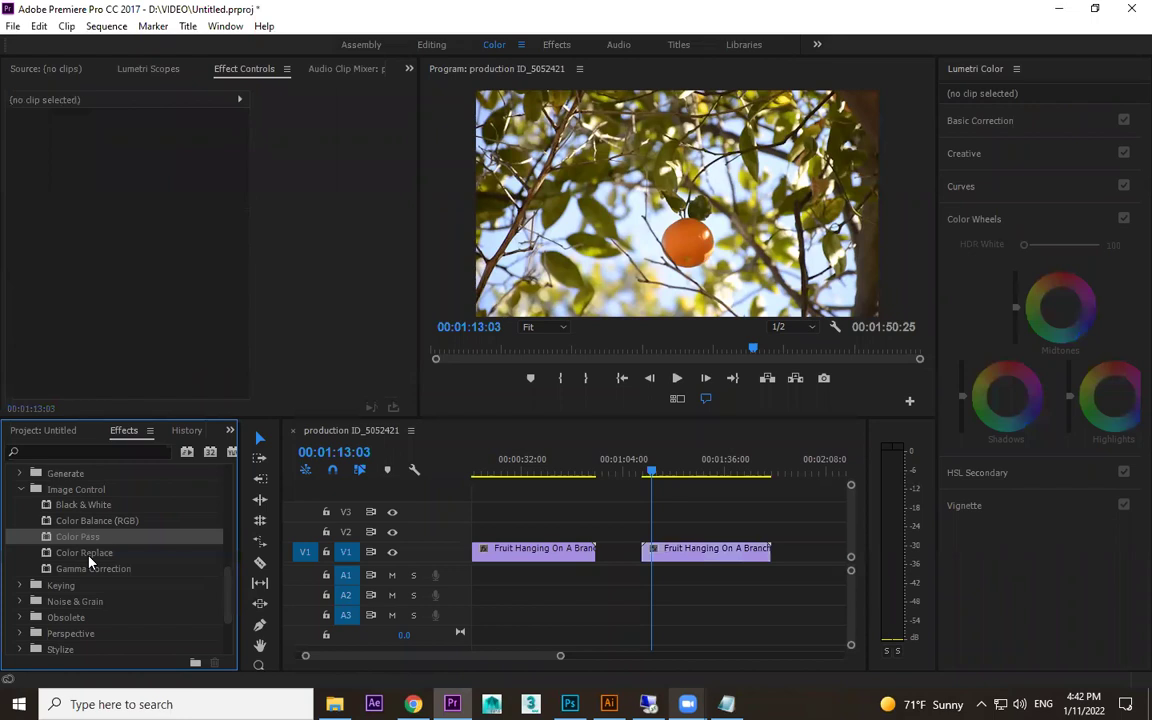
pyautogui.click(88, 555)
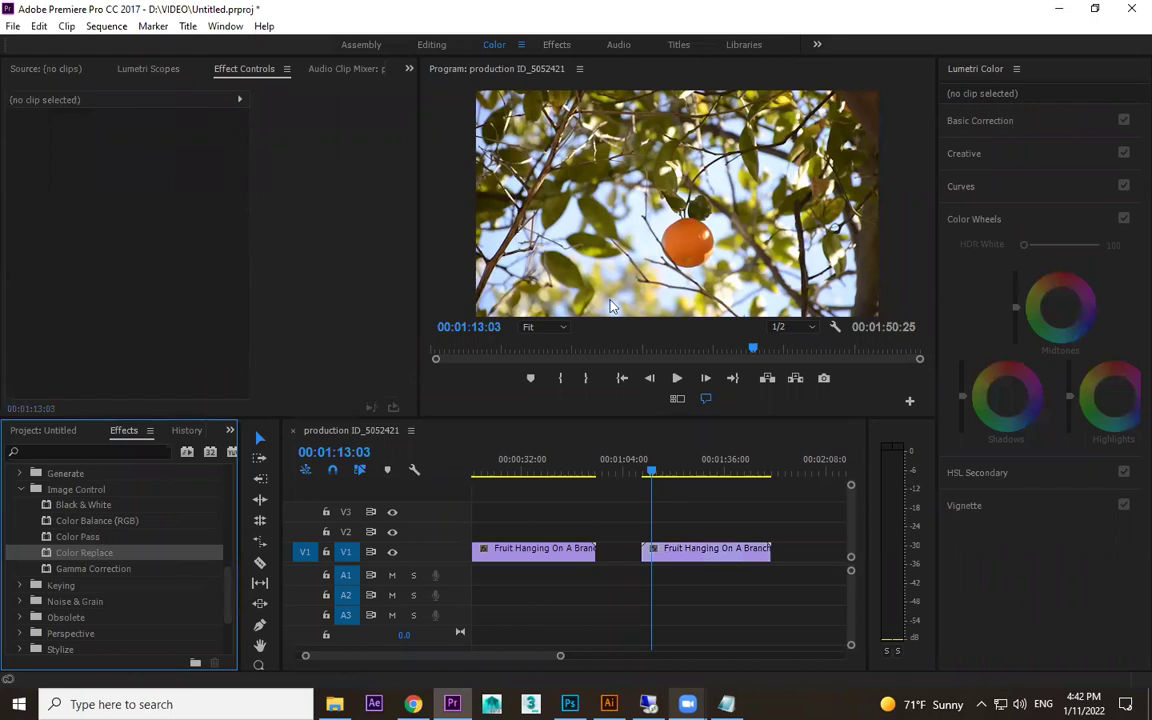
pyautogui.moveTo(732, 543); pyautogui.dragTo(729, 553)
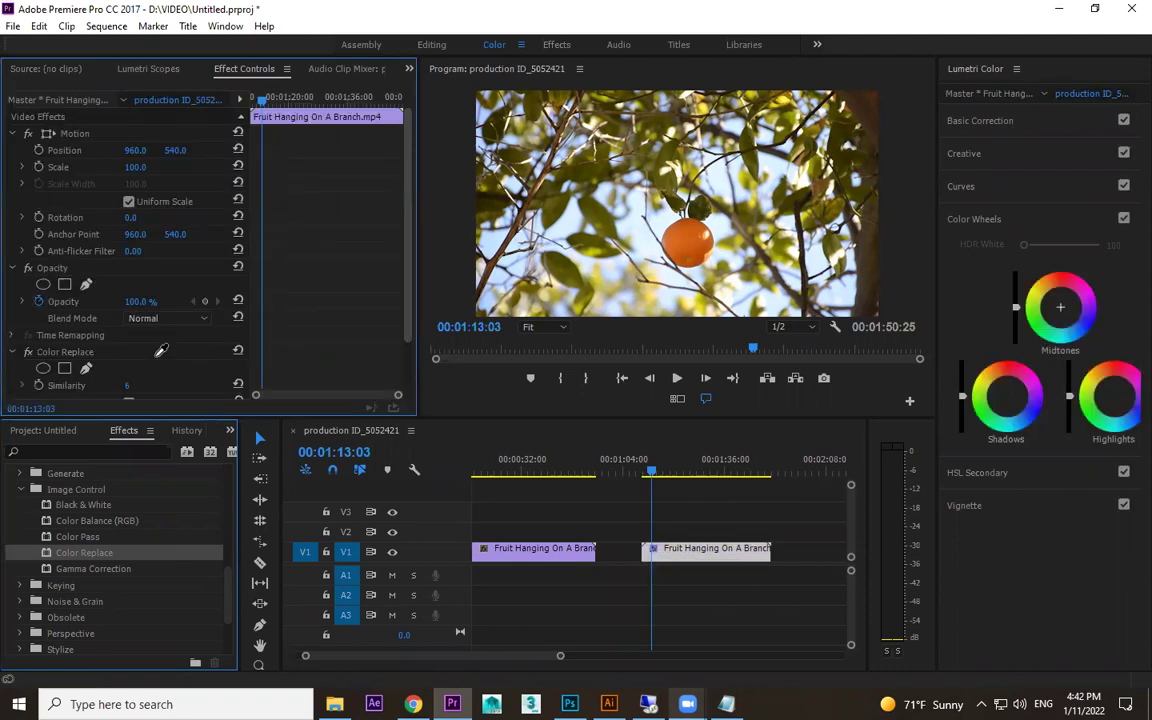
pyautogui.scroll(-2, 160, 350)
pyautogui.moveTo(127, 322); pyautogui.dragTo(162, 322)
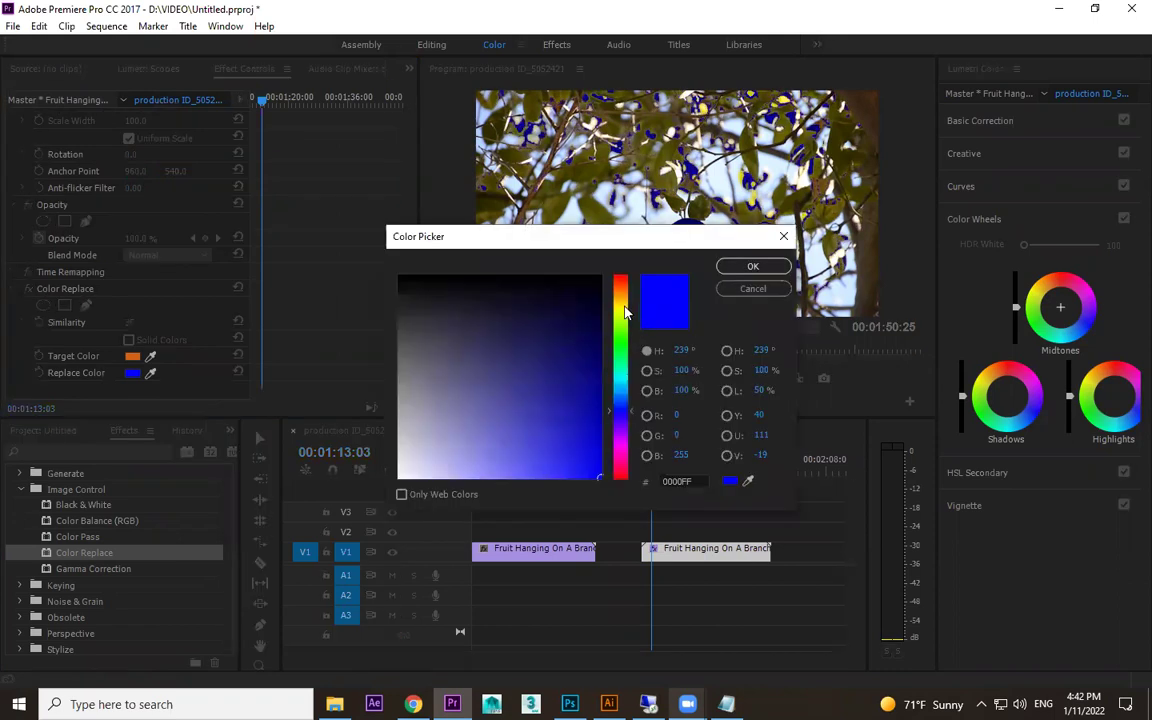
# - Change the Replace Color to a bright green and darken it to a deeper green
pyautogui.click(620, 335)
pyautogui.moveTo(570, 445); pyautogui.dragTo(596, 495)
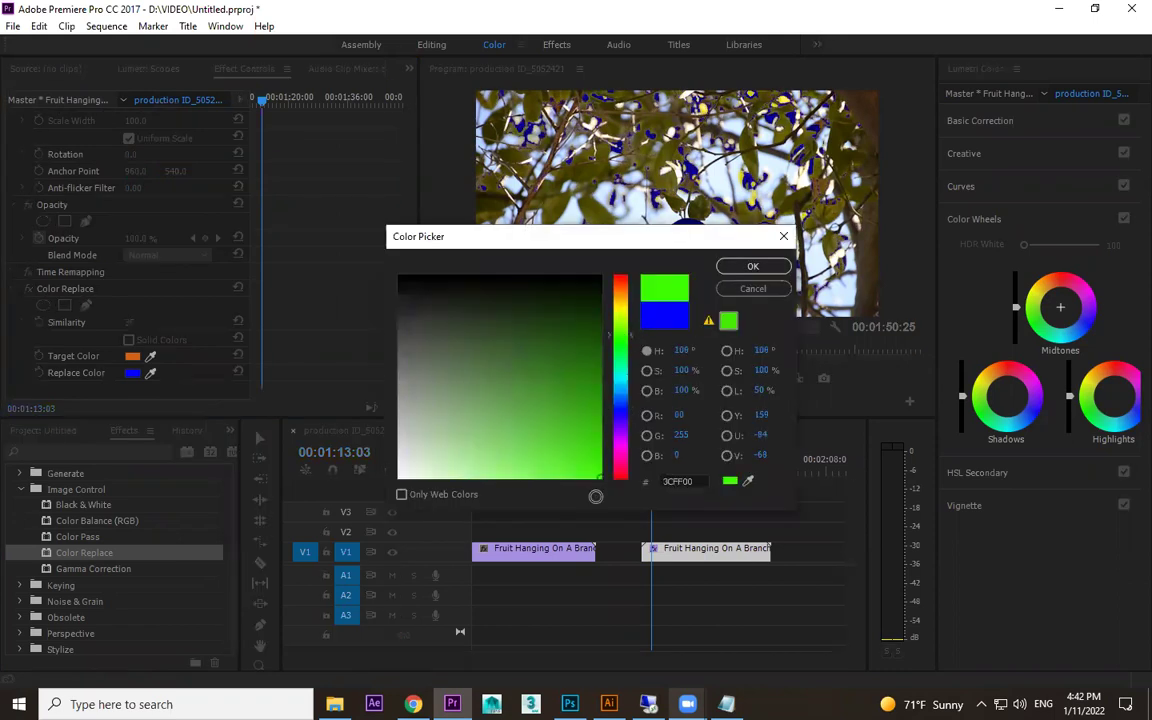
pyautogui.click(746, 267)
pyautogui.press('Return')
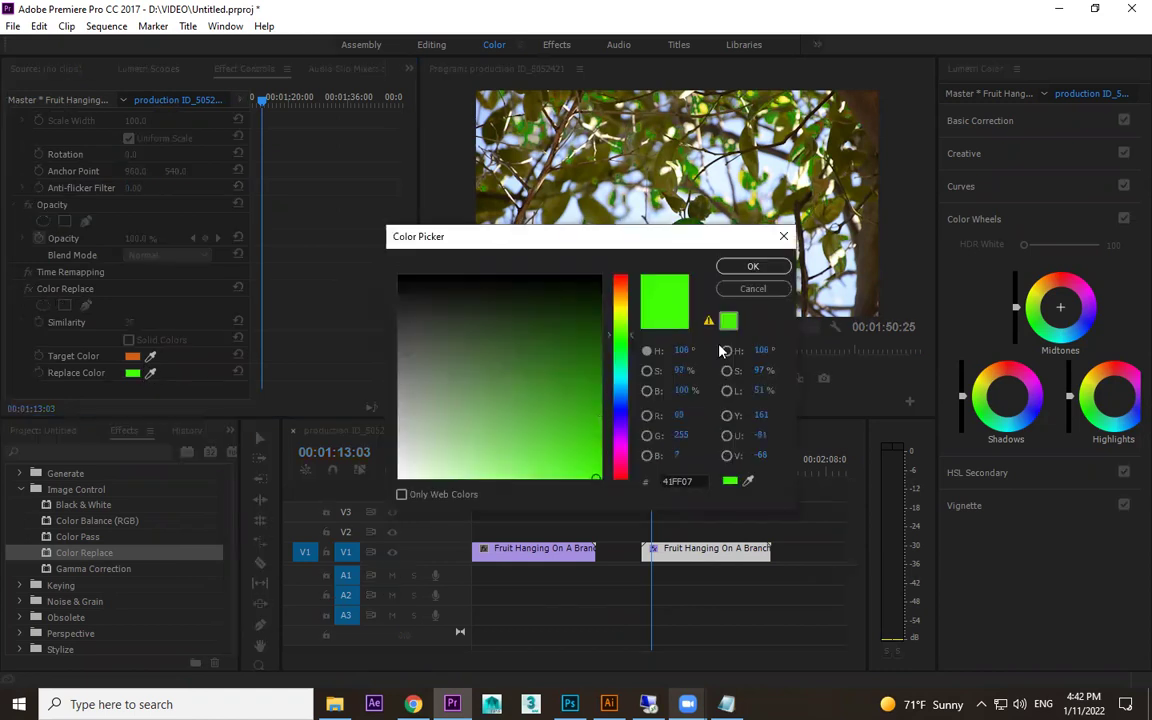
pyautogui.click(600, 418)
pyautogui.click(755, 269)
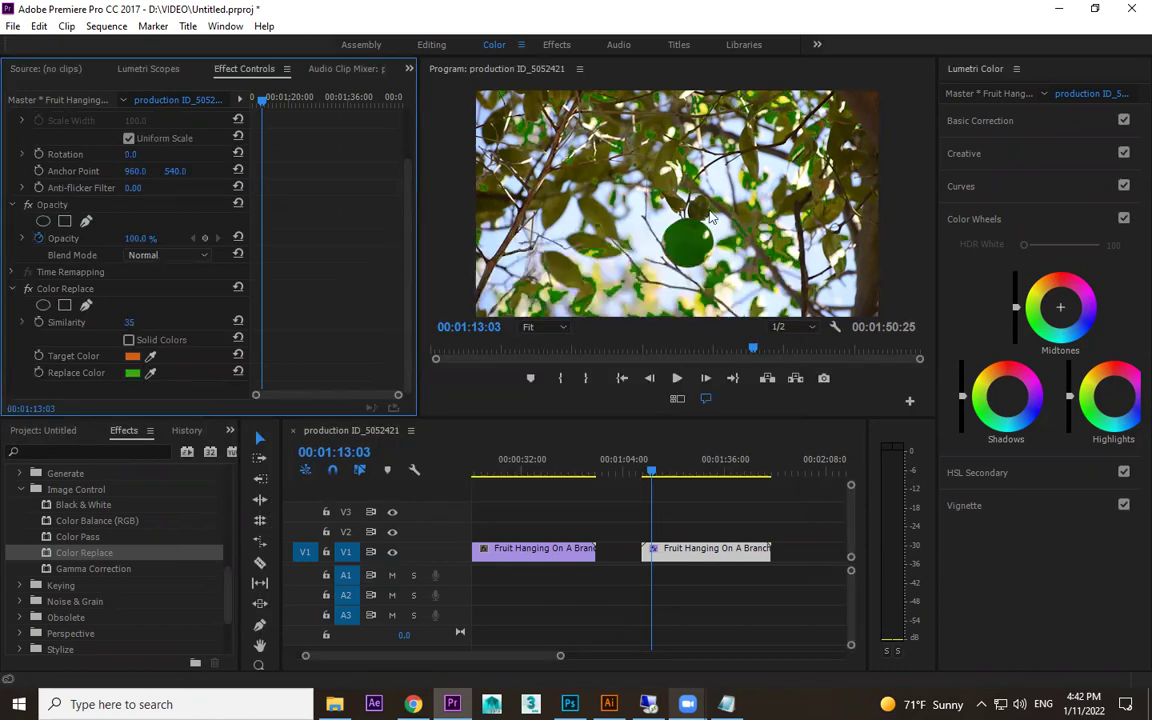
# - Add an ellipse mask to Color Replace fitted around the green fruit and set its feather to 31
pyautogui.click(43, 305)
pyautogui.moveTo(683, 163); pyautogui.dragTo(693, 171)
pyautogui.moveTo(688, 156); pyautogui.dragTo(720, 242)
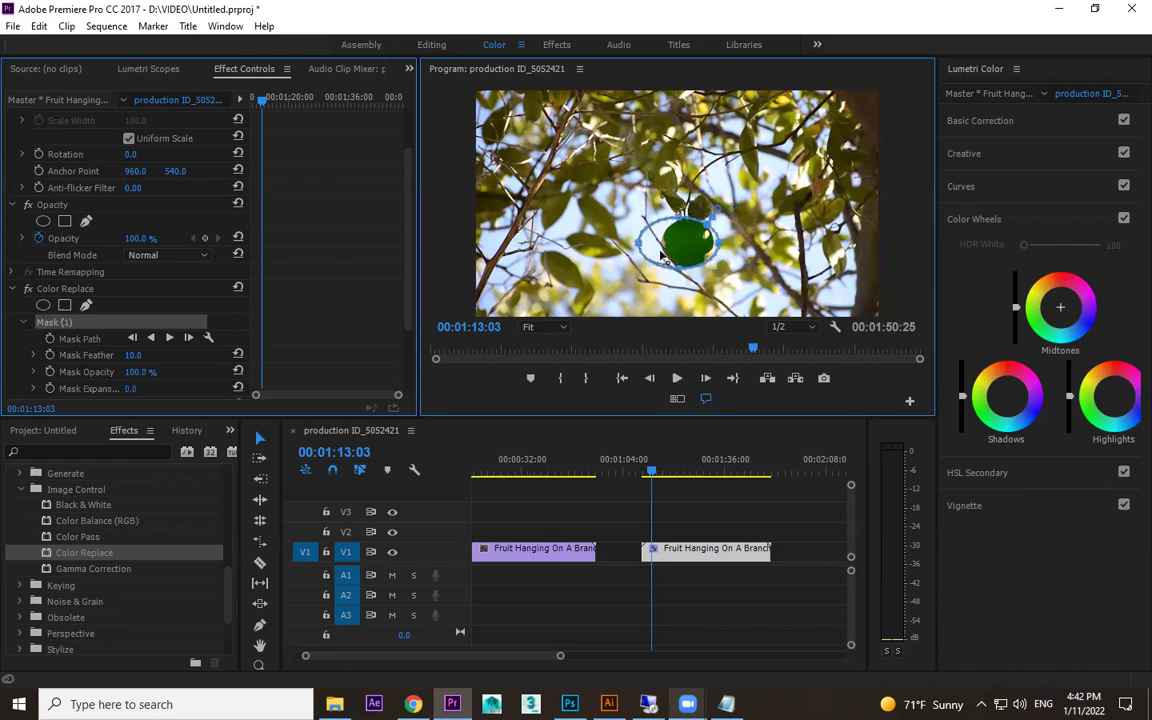
pyautogui.moveTo(639, 243); pyautogui.dragTo(655, 243)
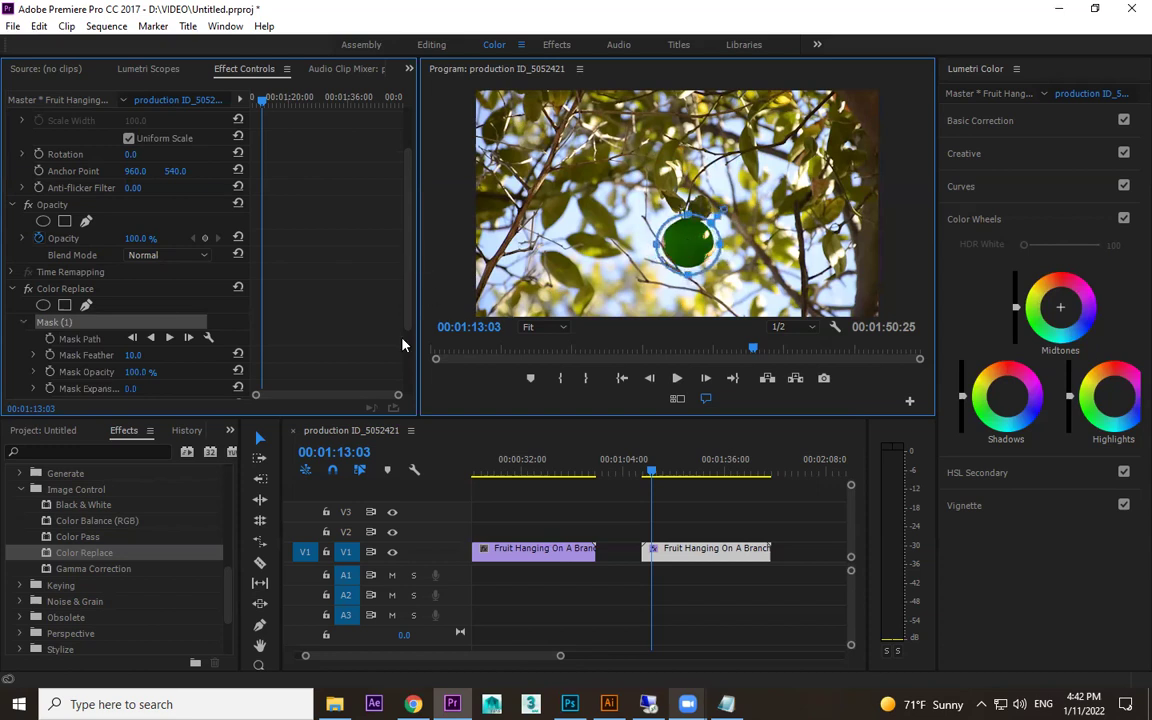
pyautogui.scroll(-3, 402, 345)
pyautogui.moveTo(141, 256); pyautogui.dragTo(162, 256)
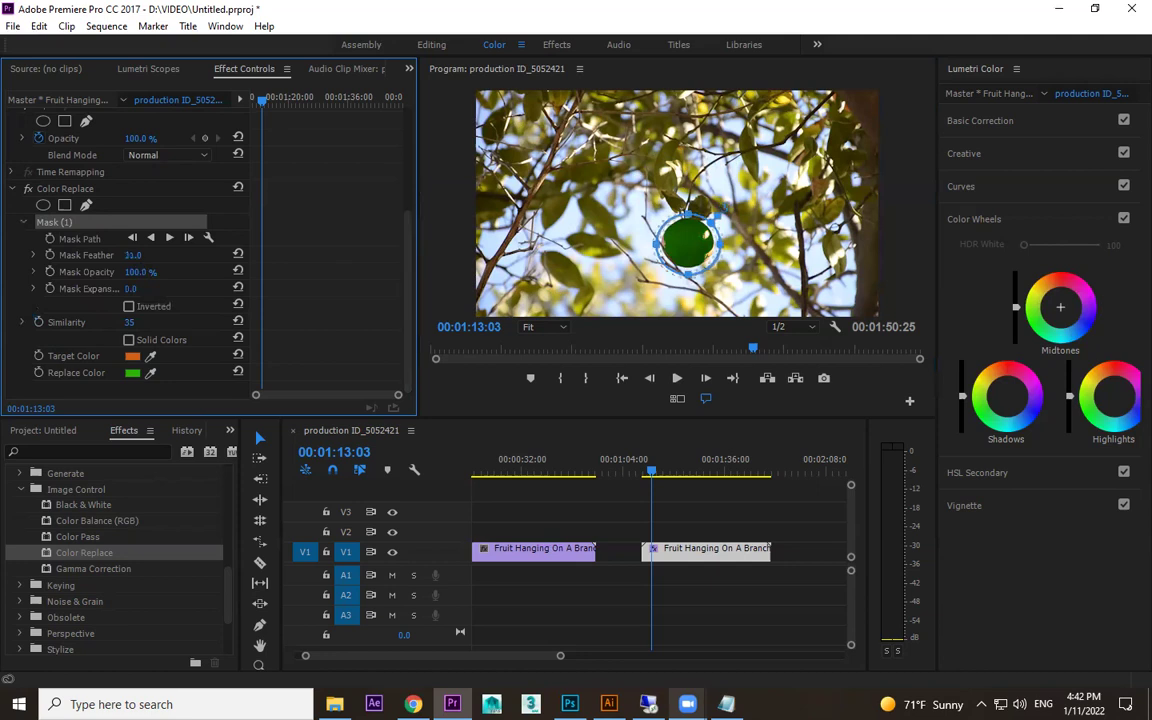
# - Compare the mask inverted and not inverted, leave Inverted off, and set Color Replace Similarity to 57
pyautogui.click(129, 307)
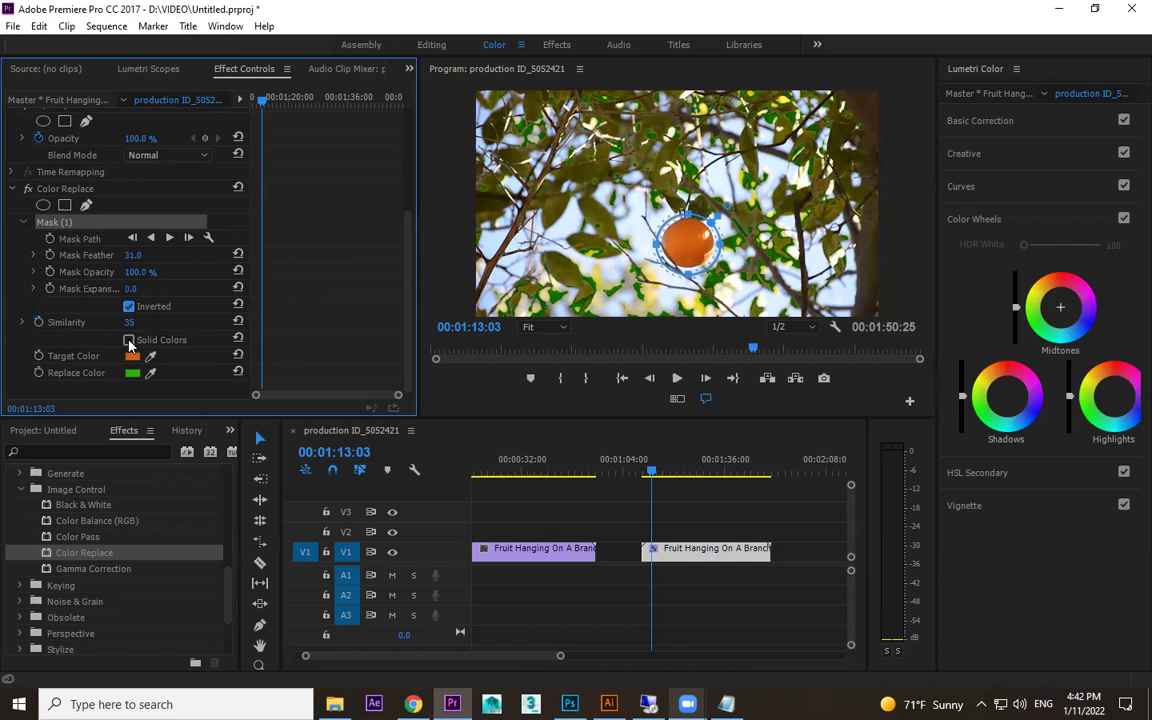
pyautogui.click(129, 307)
pyautogui.click(129, 307)
pyautogui.moveTo(126, 324)
pyautogui.mouseDown()
pyautogui.moveTo(98, 324)
pyautogui.moveTo(168, 323)
pyautogui.moveTo(146, 323)
pyautogui.mouseUp()
pyautogui.click(128, 306)
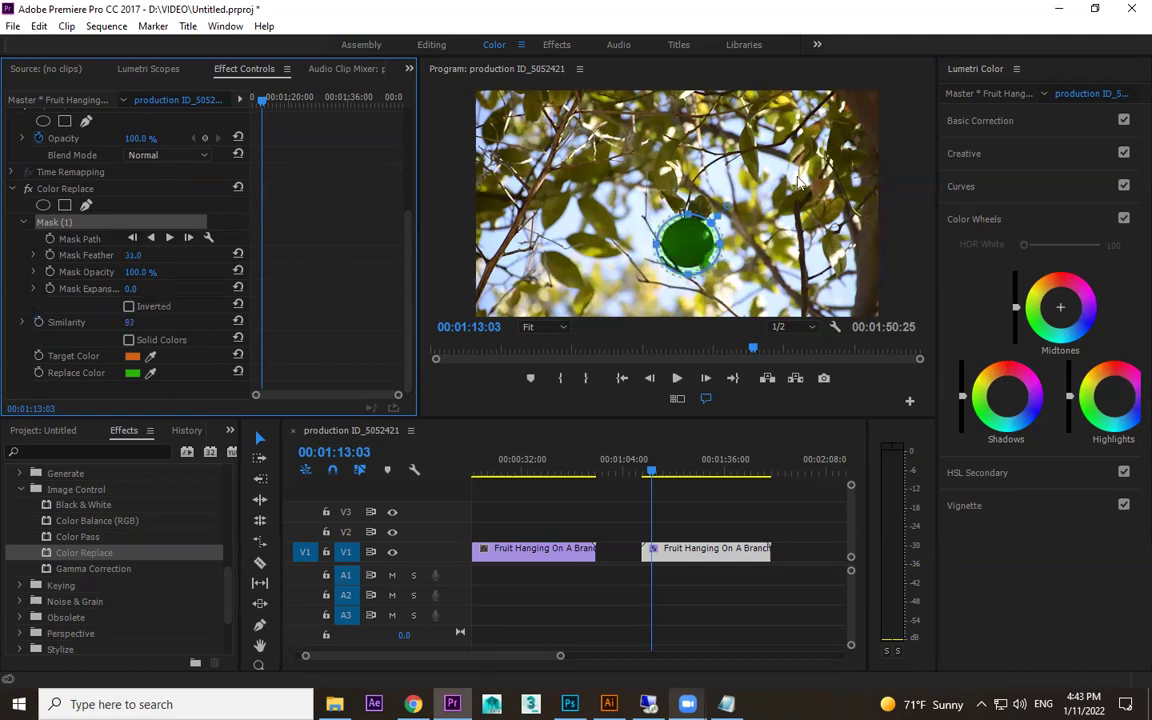
pyautogui.moveTo(129, 323)
pyautogui.mouseDown()
pyautogui.moveTo(110, 323)
pyautogui.moveTo(128, 323)
pyautogui.mouseUp()
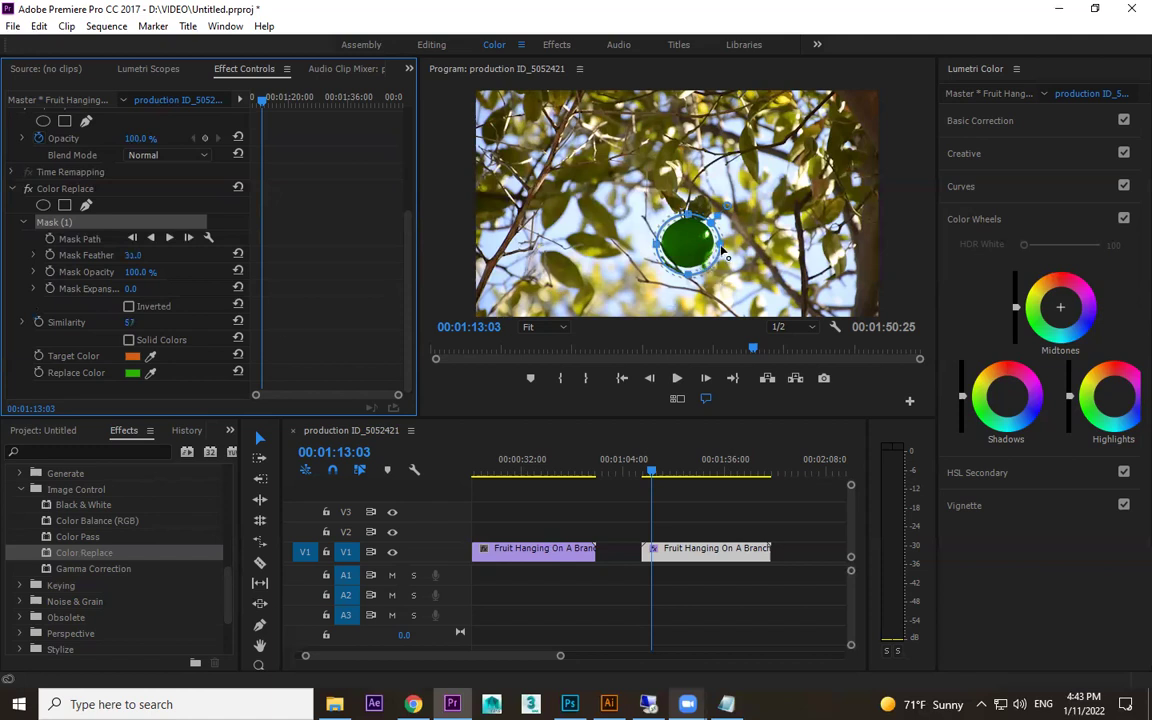
# - Tighten the ellipse mask around the green fruit and briefly play the second clip
pyautogui.click(688, 274)
pyautogui.moveTo(686, 254); pyautogui.dragTo(690, 253)
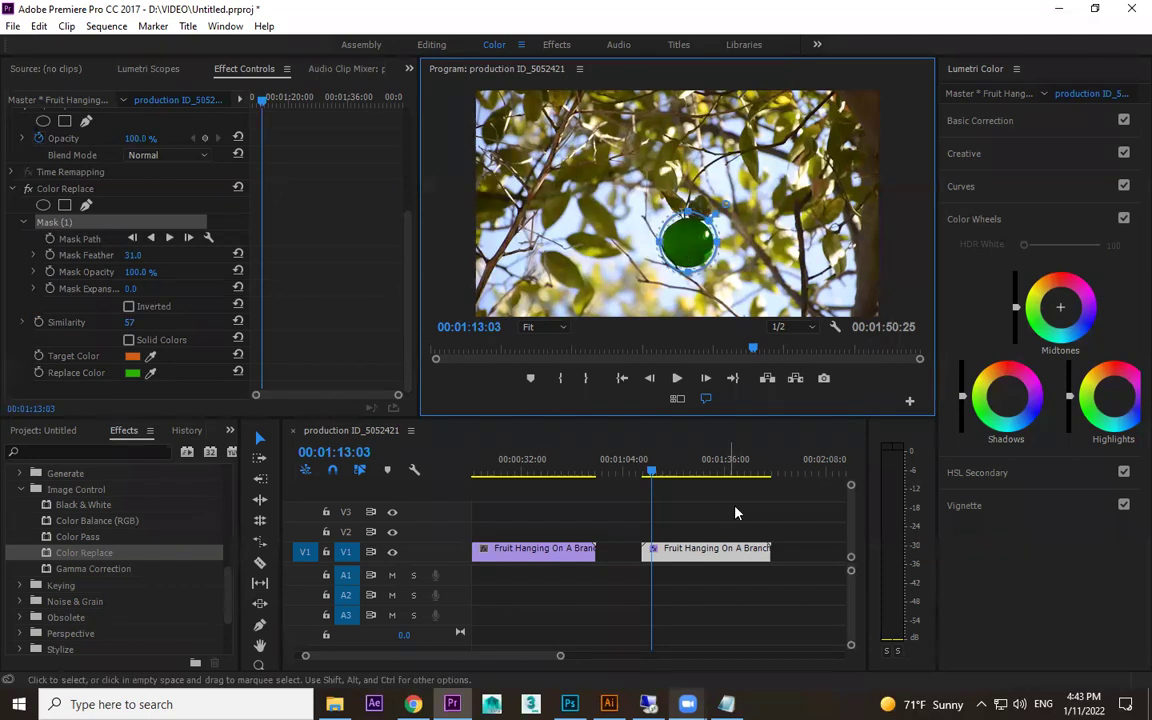
pyautogui.click(735, 513)
pyautogui.press('space')
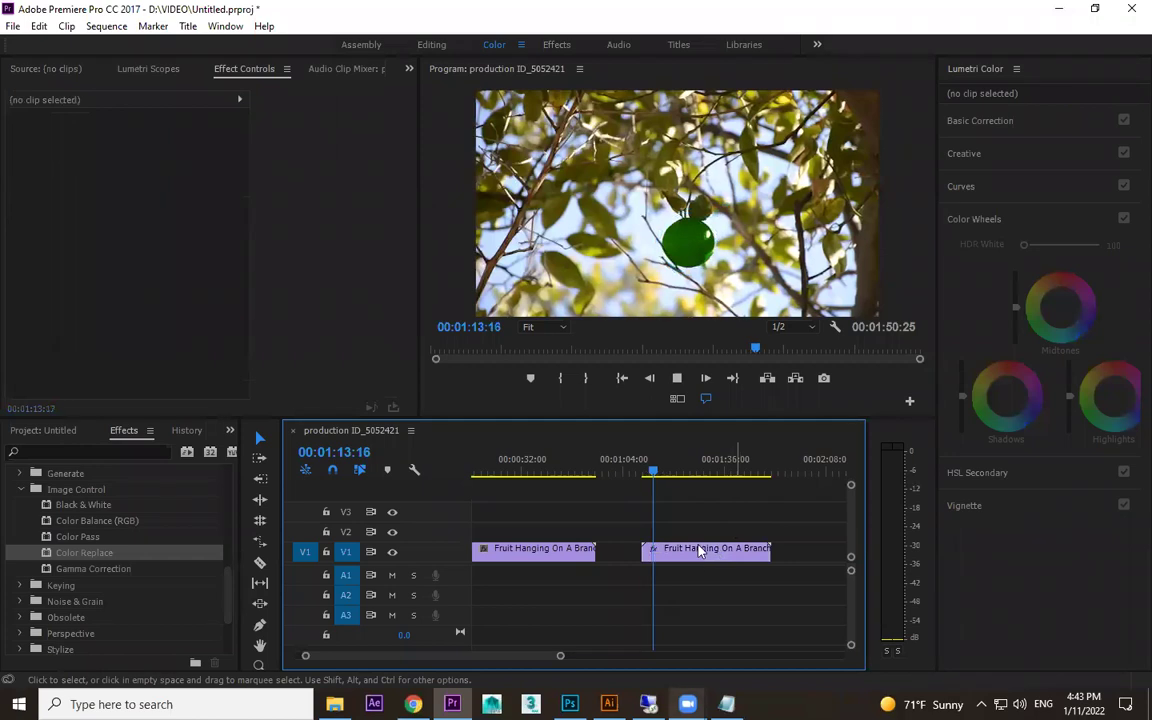
pyautogui.click(700, 551)
pyautogui.press('space')
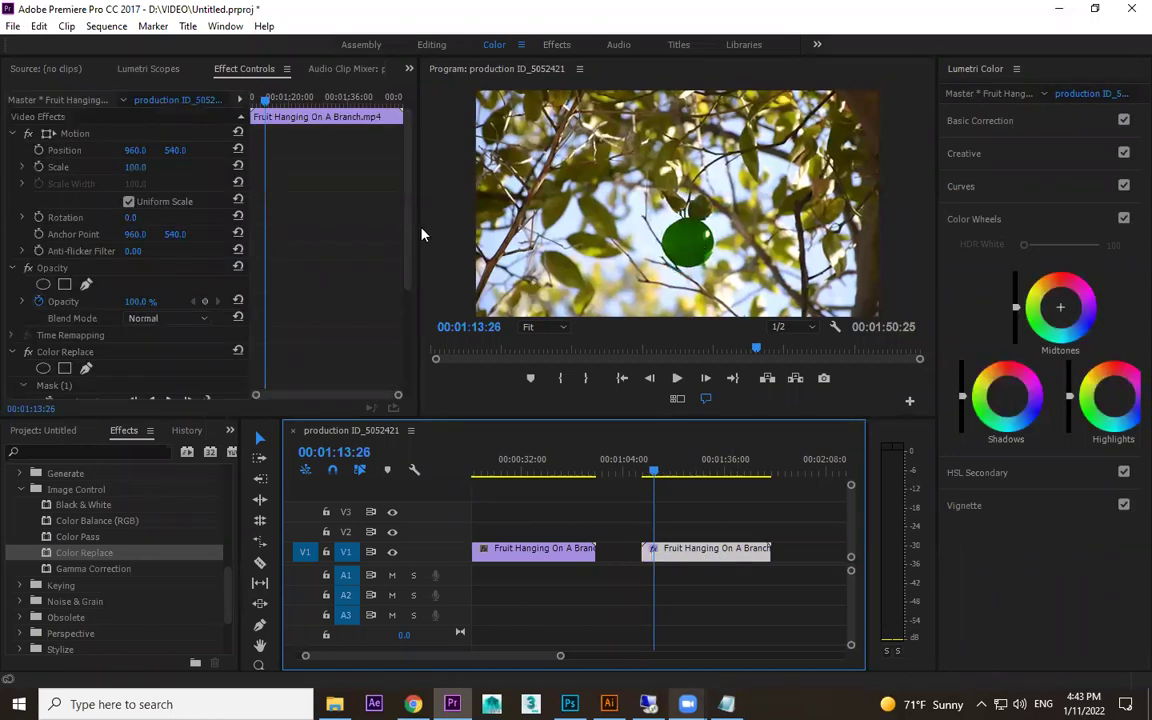
# - Try Solid Colors on Color Replace, switch it back off, and play the second clip from near its start
pyautogui.scroll(-5, 399, 332)
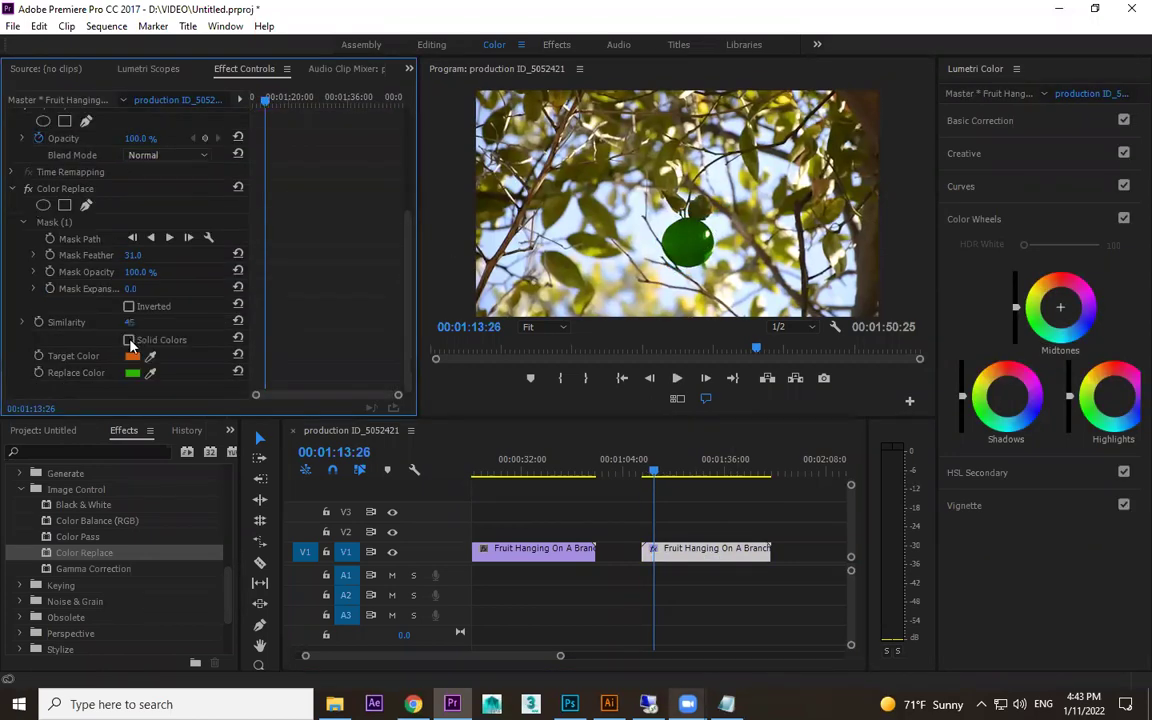
pyautogui.moveTo(126, 322); pyautogui.dragTo(220, 310)
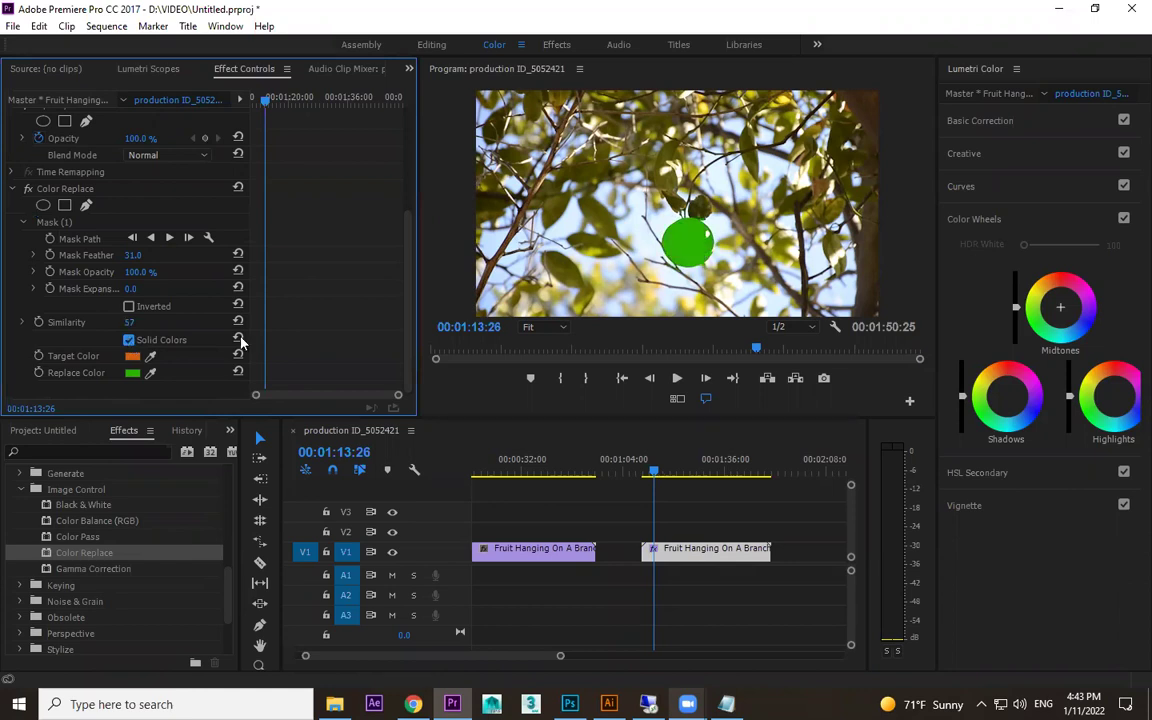
pyautogui.click(647, 472)
pyautogui.press('space')
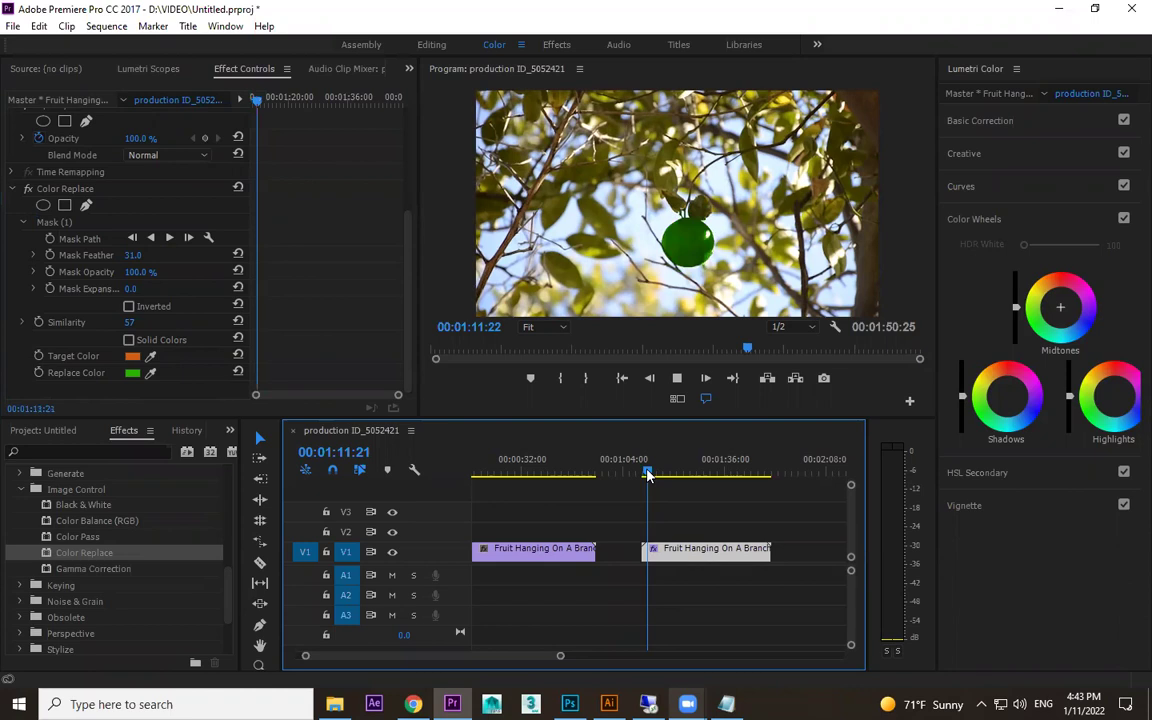
# - Play through the second clip to check how the Color Replace mask follows the green fruit
pyautogui.press('space')
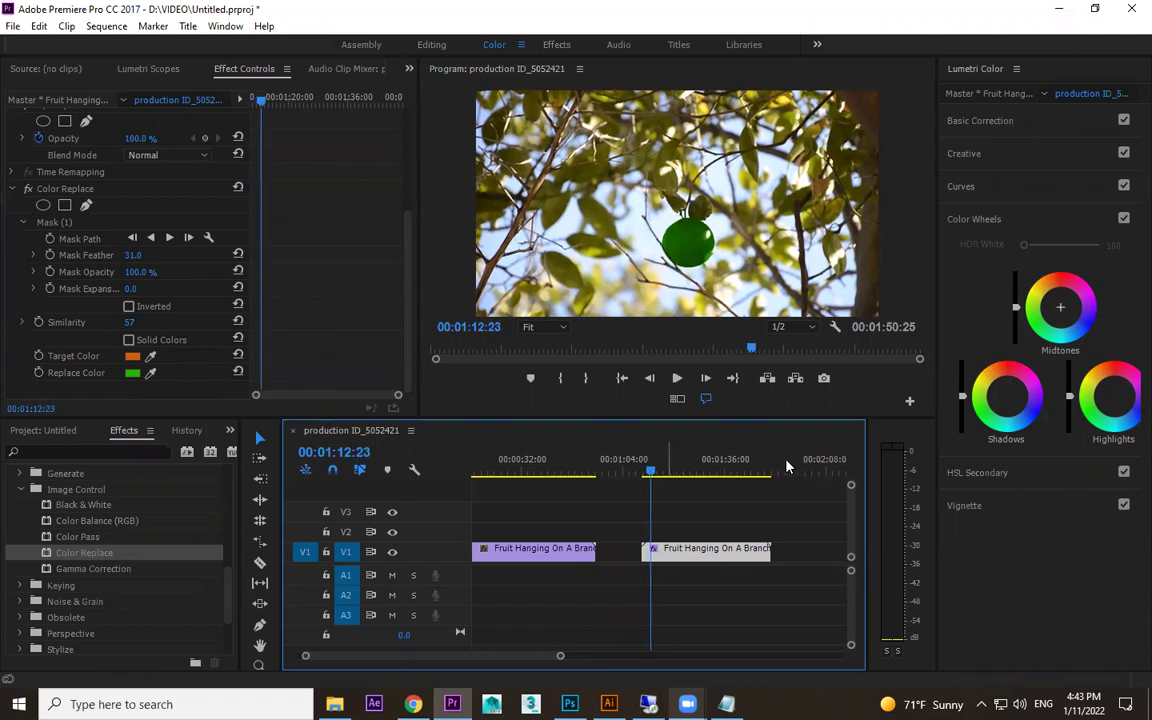
pyautogui.click(733, 466)
pyautogui.moveTo(754, 463); pyautogui.dragTo(650, 453)
pyautogui.press('space')
pyautogui.press('space')
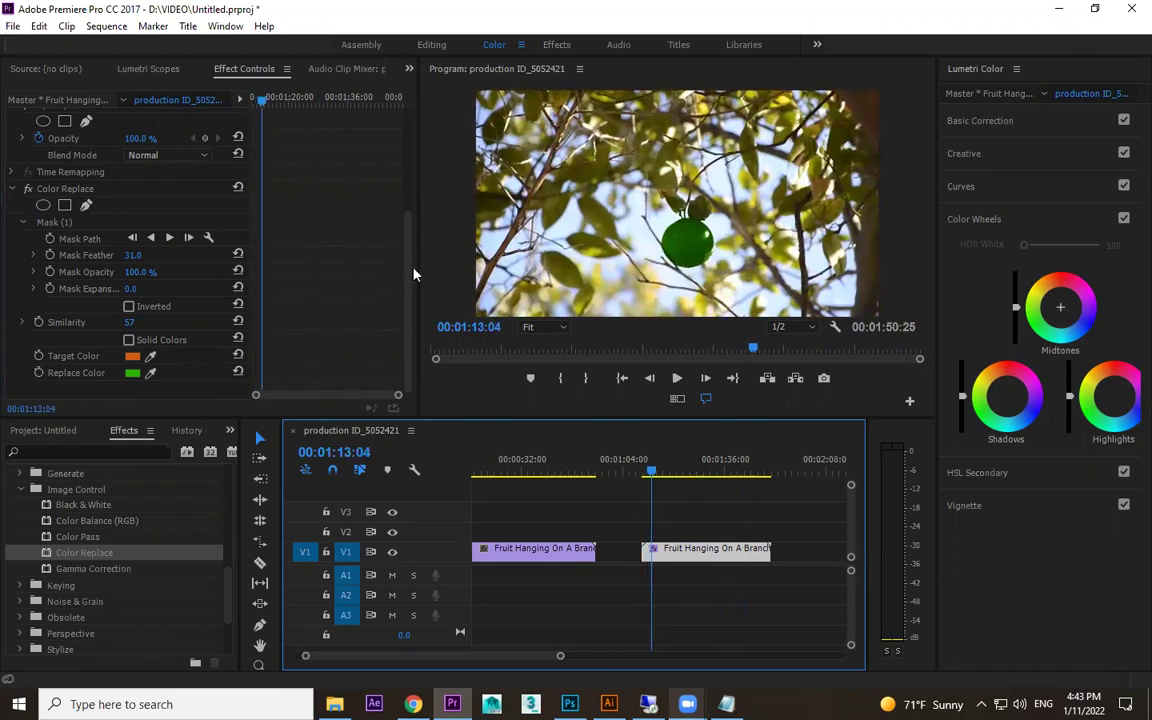
pyautogui.click(406, 310)
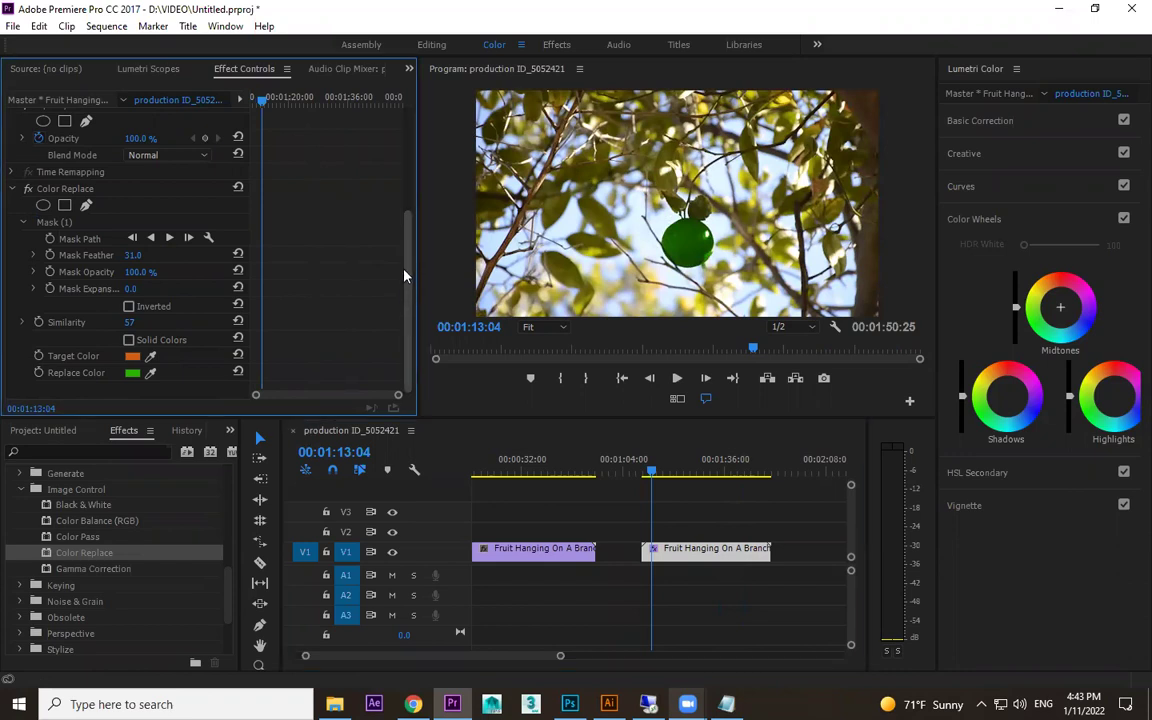
pyautogui.scroll(1, 406, 275)
pyautogui.scroll(-1, 160, 365)
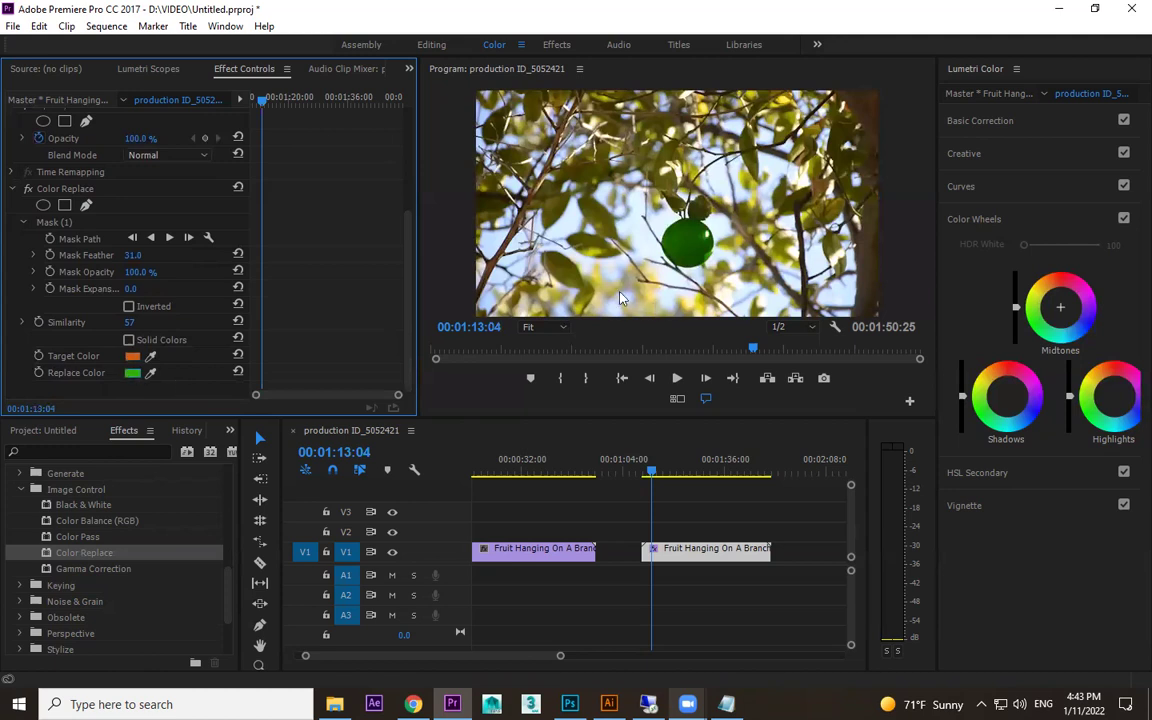
# - Try red B30000 and amber B37200 as the Replace Color on the masked fruit
pyautogui.click(134, 374)
pyautogui.click(608, 291)
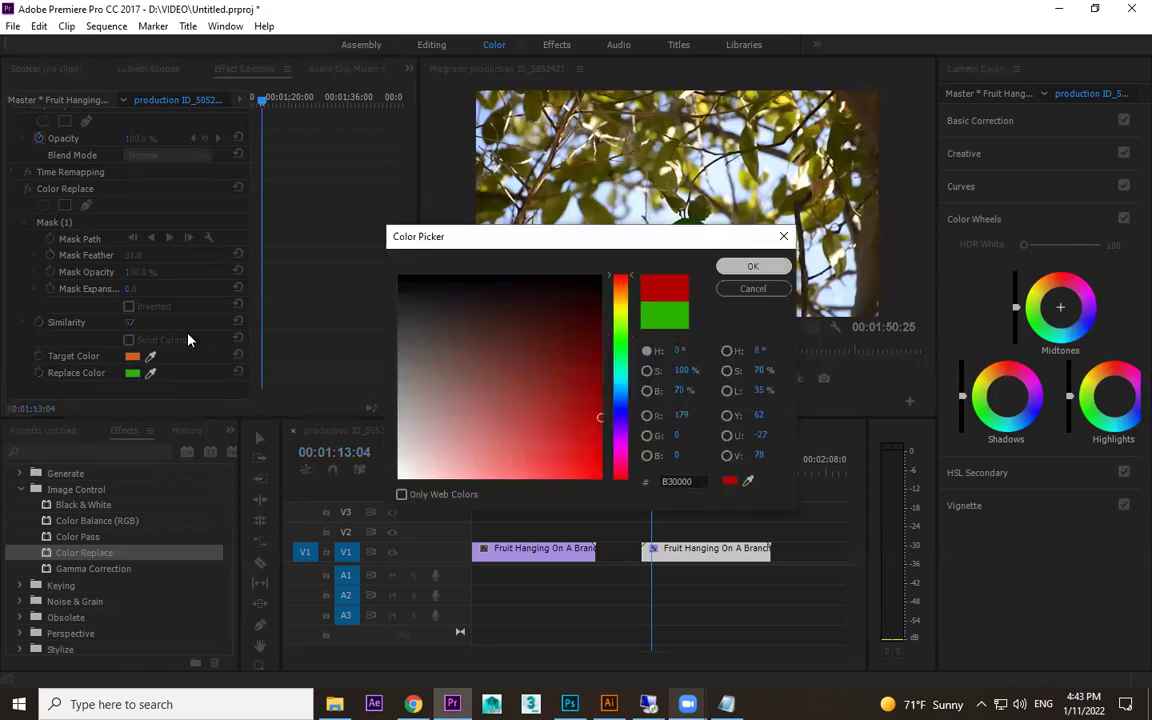
pyautogui.press('Return')
pyautogui.click(133, 373)
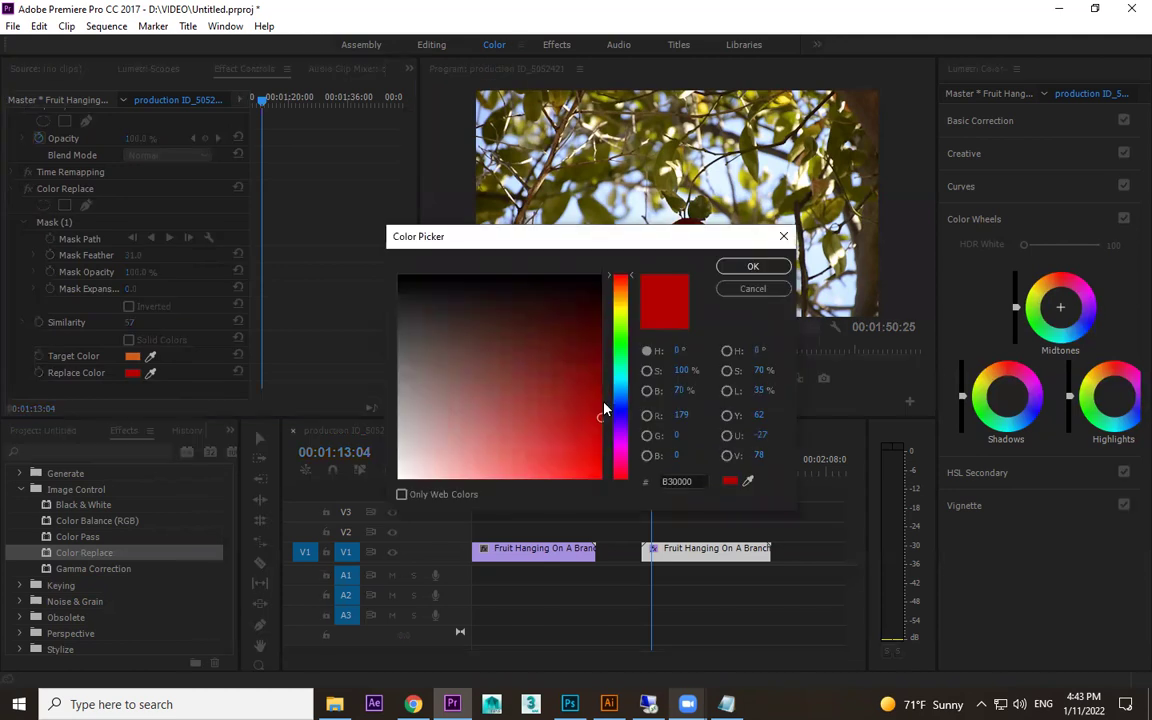
pyautogui.click(619, 297)
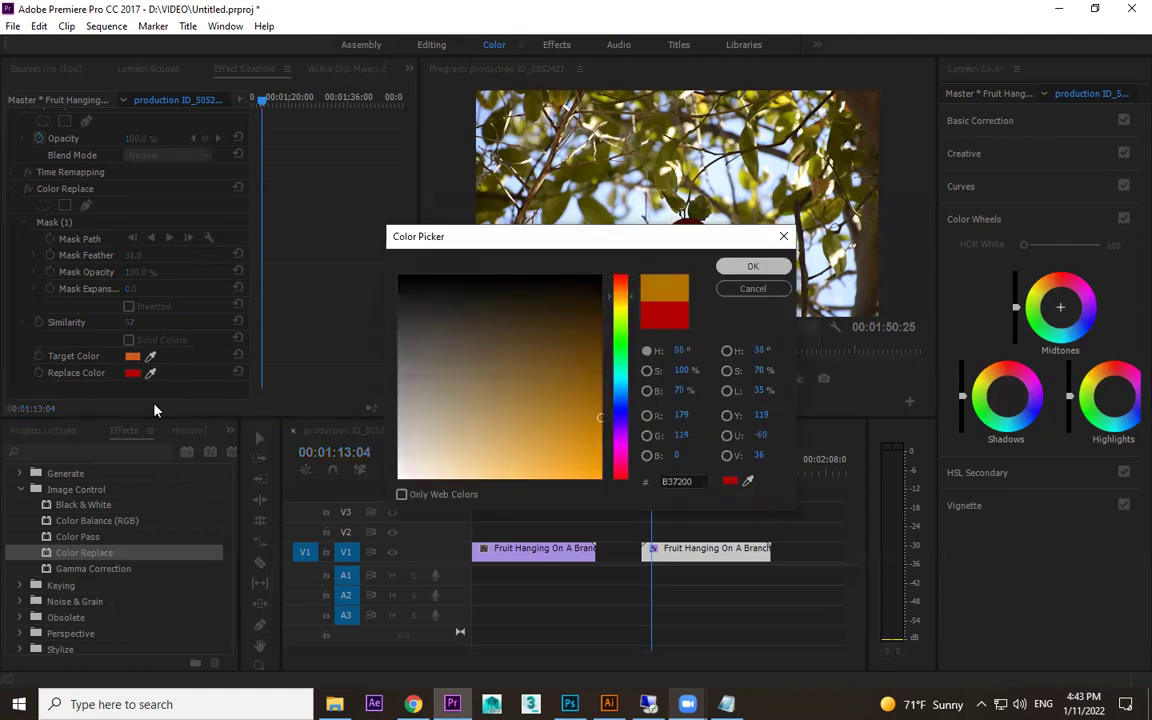
pyautogui.press('Return')
# - Try magenta and cyan hues for the Replace Color, settling on yellow-green 7AB300
pyautogui.press('Return')
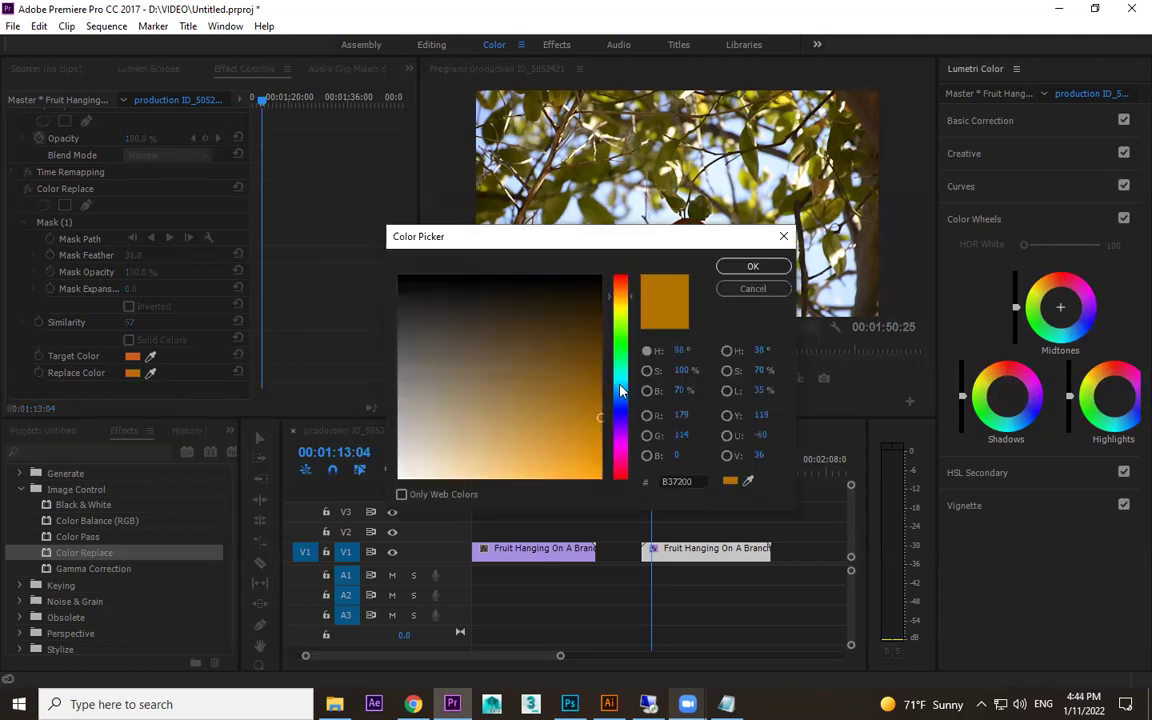
pyautogui.click(620, 390)
pyautogui.click(620, 455)
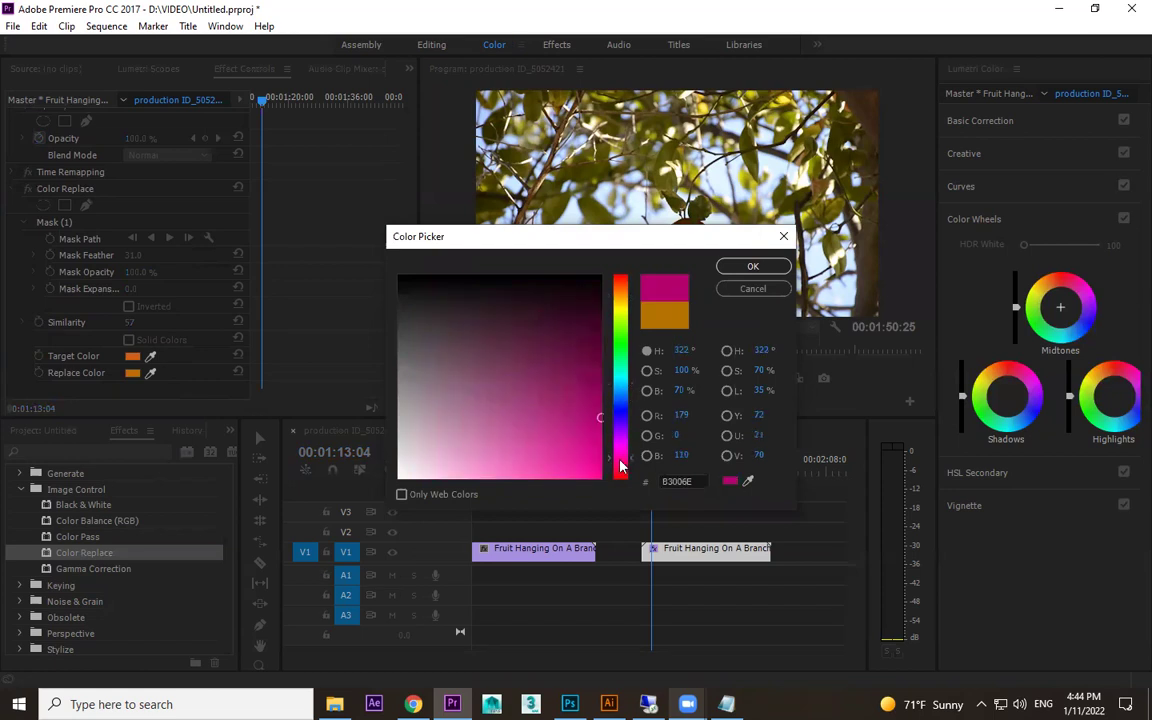
pyautogui.click(620, 381)
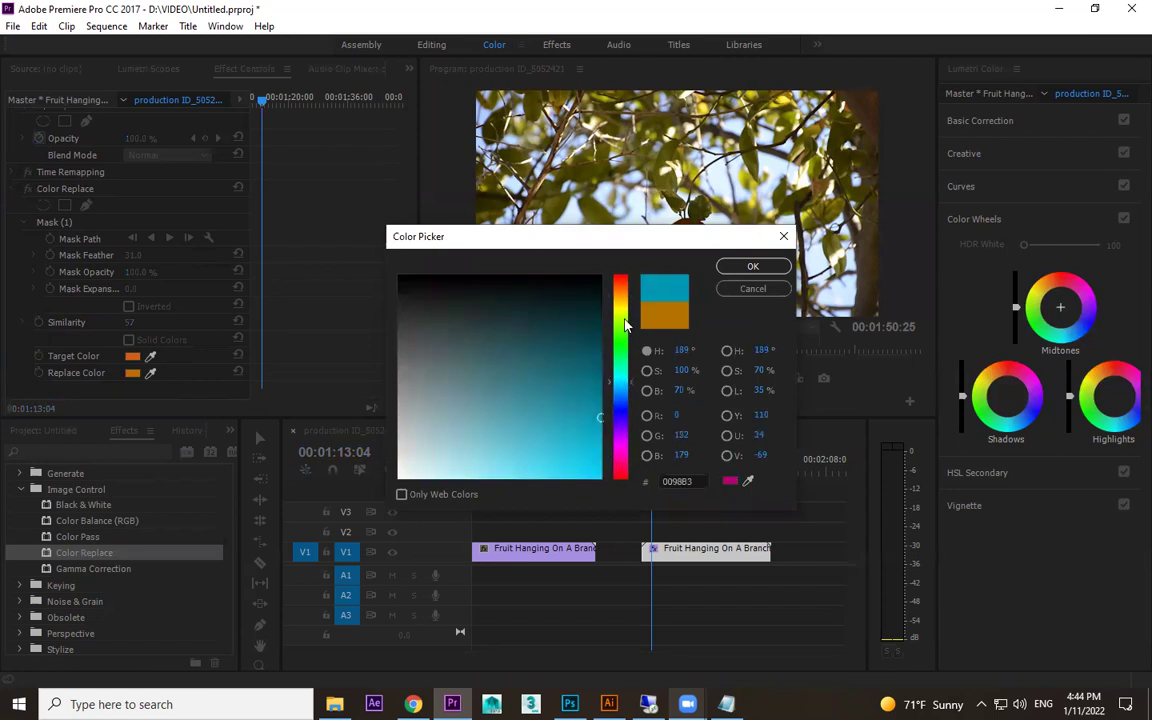
pyautogui.click(621, 320)
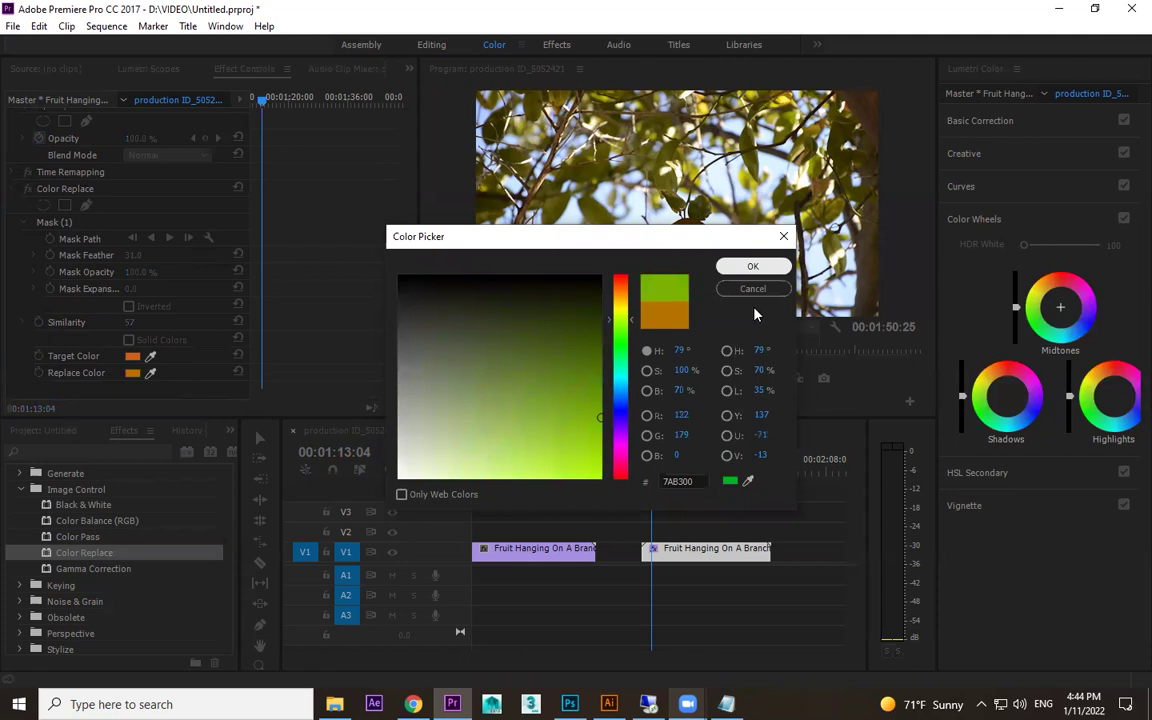
pyautogui.press('Return')
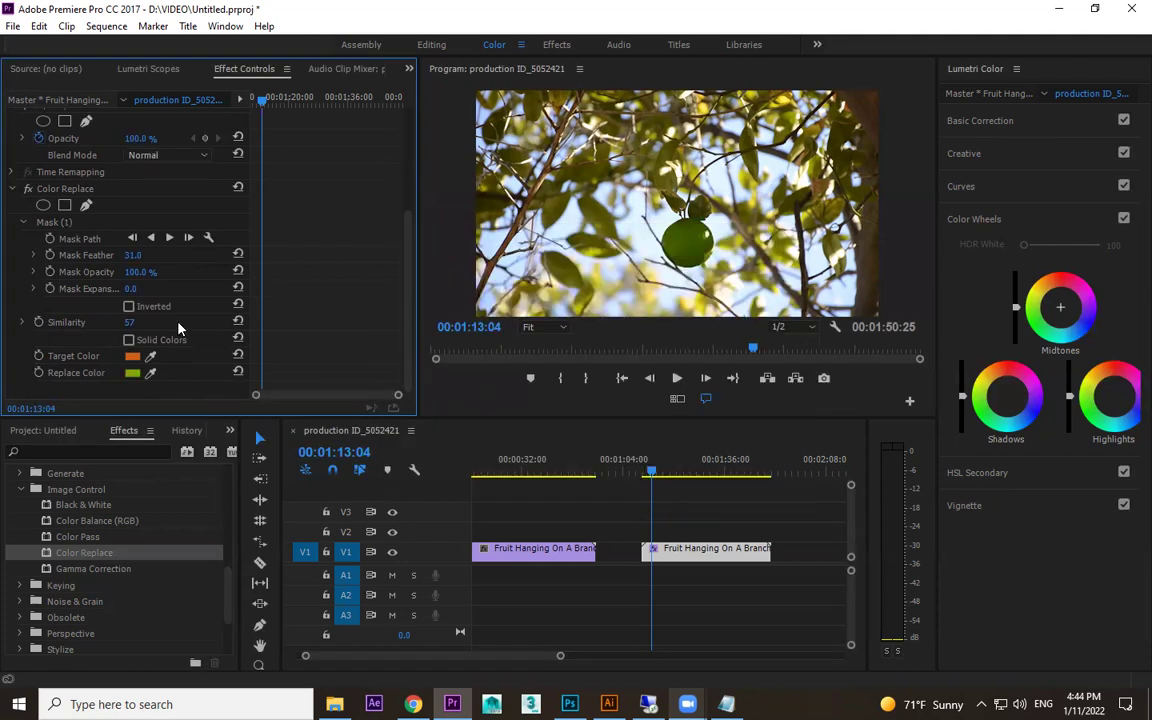
# - Remove the ellipse mask from Color Replace so the effect covers the whole frame
pyautogui.click(75, 190)
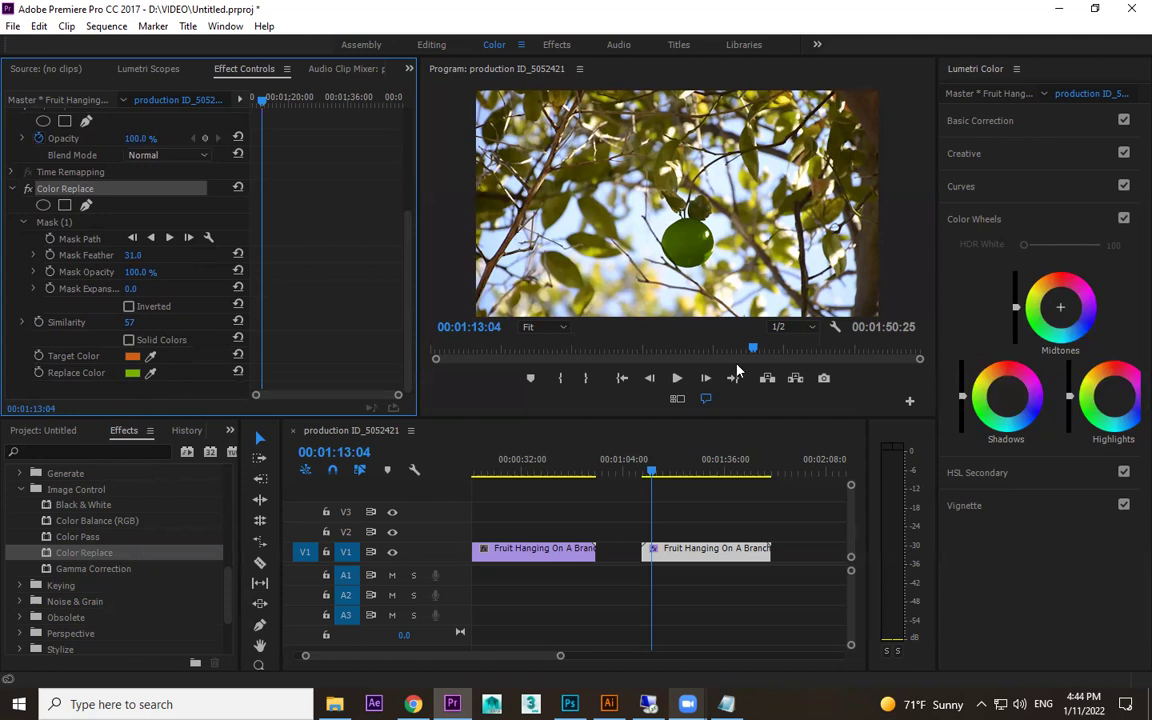
pyautogui.click(54, 221)
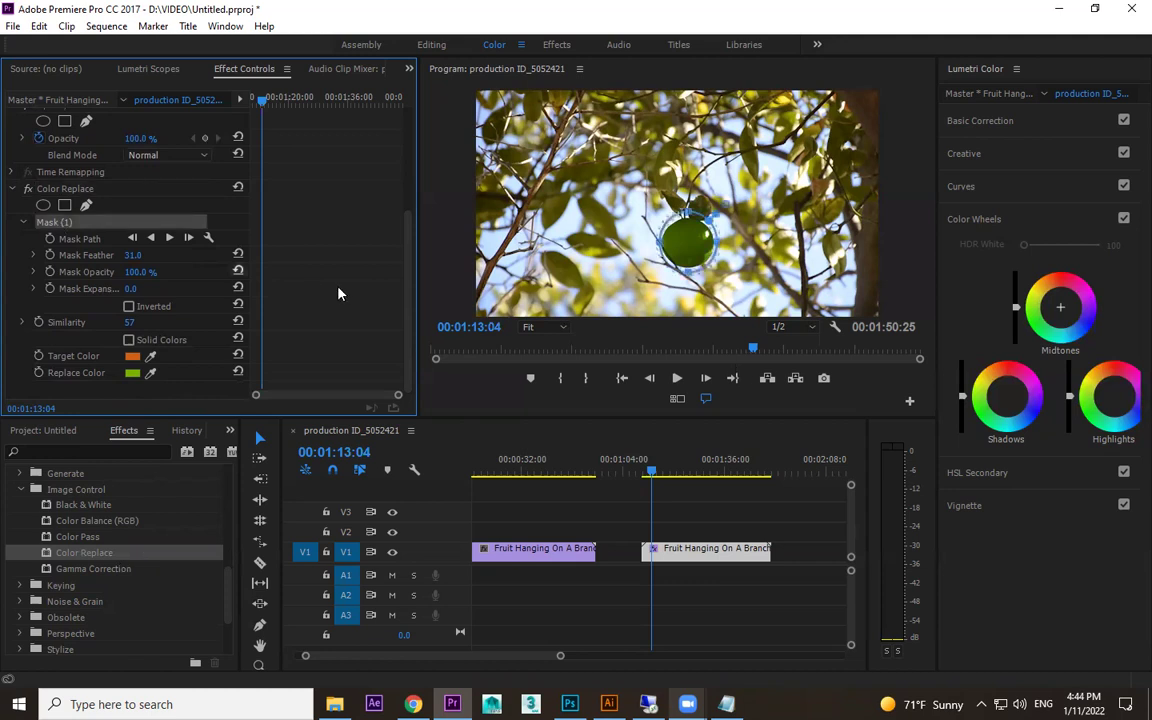
pyautogui.hotkey('ctrl', 'z')
pyautogui.hotkey('ctrl', 'z')
pyautogui.hotkey('ctrl', 'z')
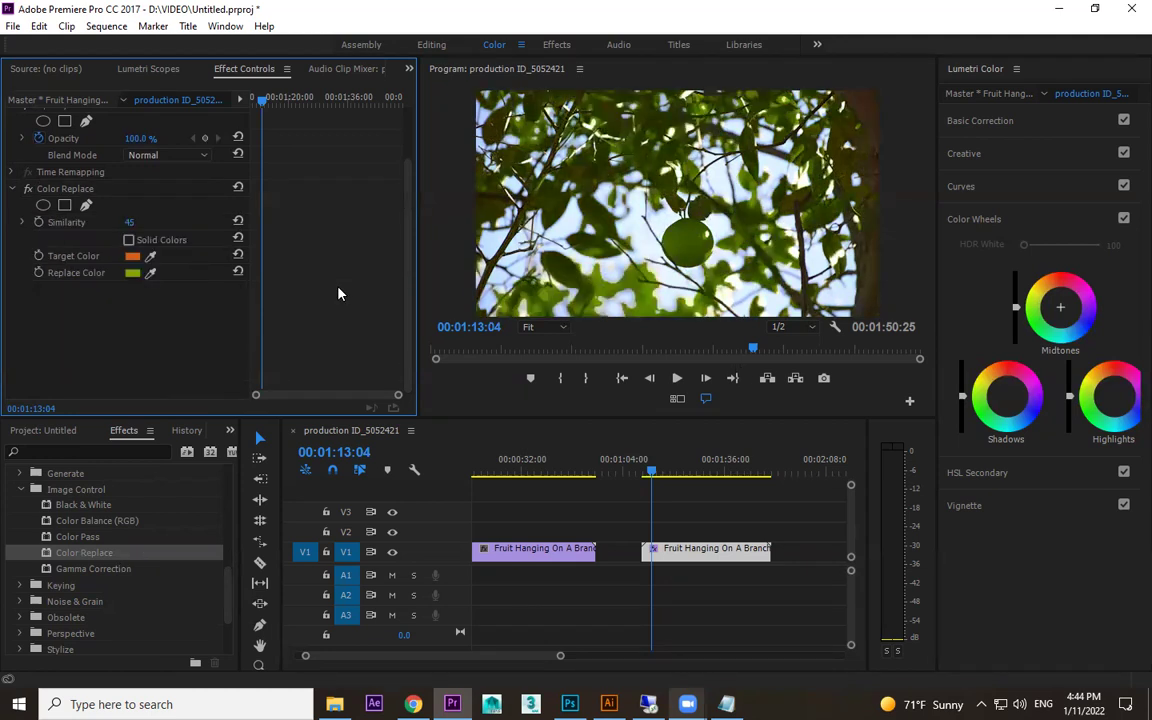
# - Sample the foliage as the Color Replace Target Color and set the Replace Color to yellow FFEA00
pyautogui.click(57, 221)
pyautogui.click(151, 255)
pyautogui.click(578, 204)
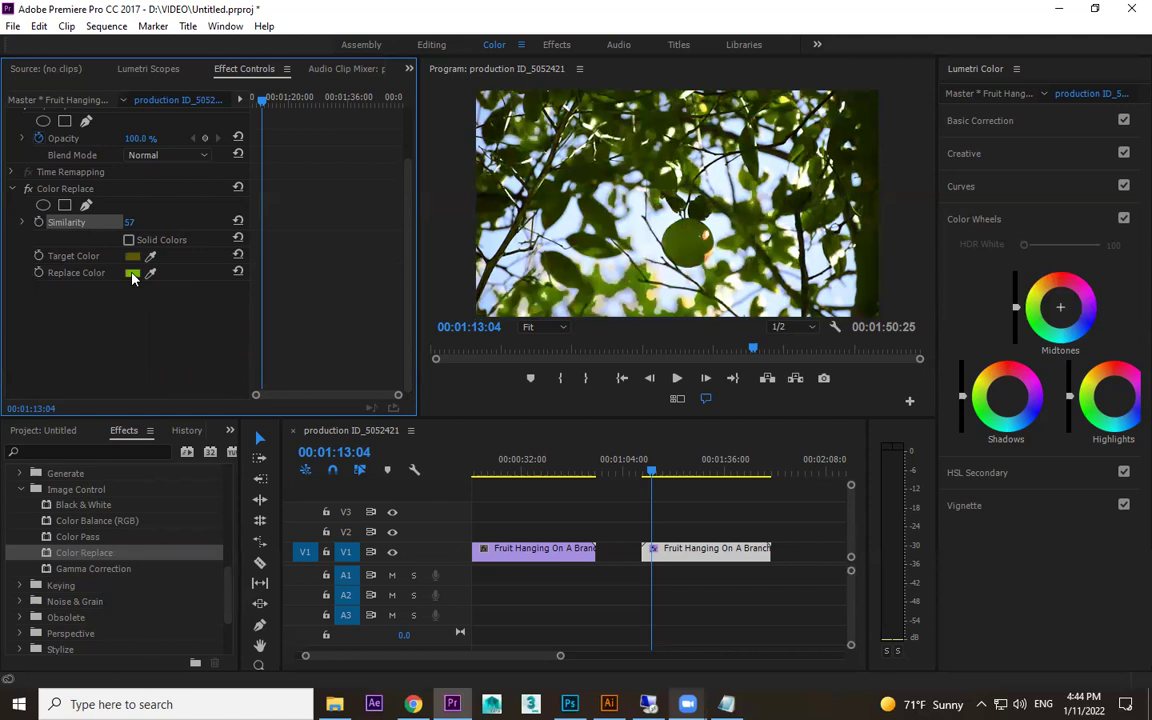
pyautogui.click(132, 273)
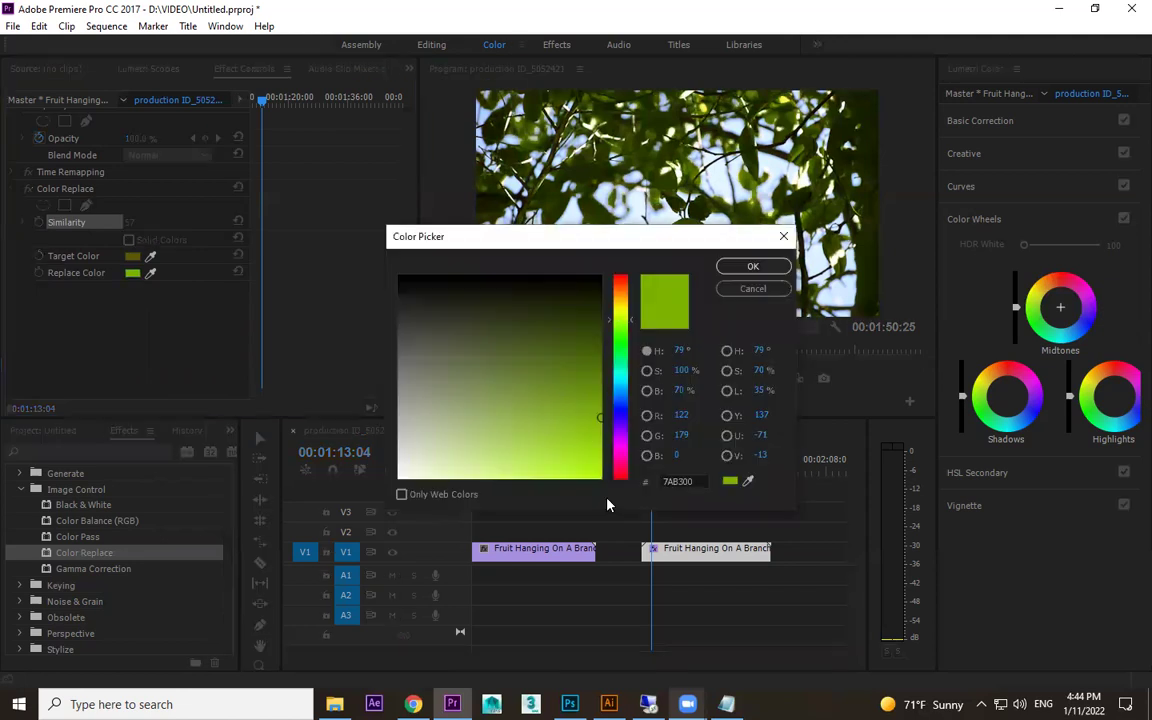
pyautogui.click(601, 478)
pyautogui.click(621, 307)
pyautogui.click(752, 267)
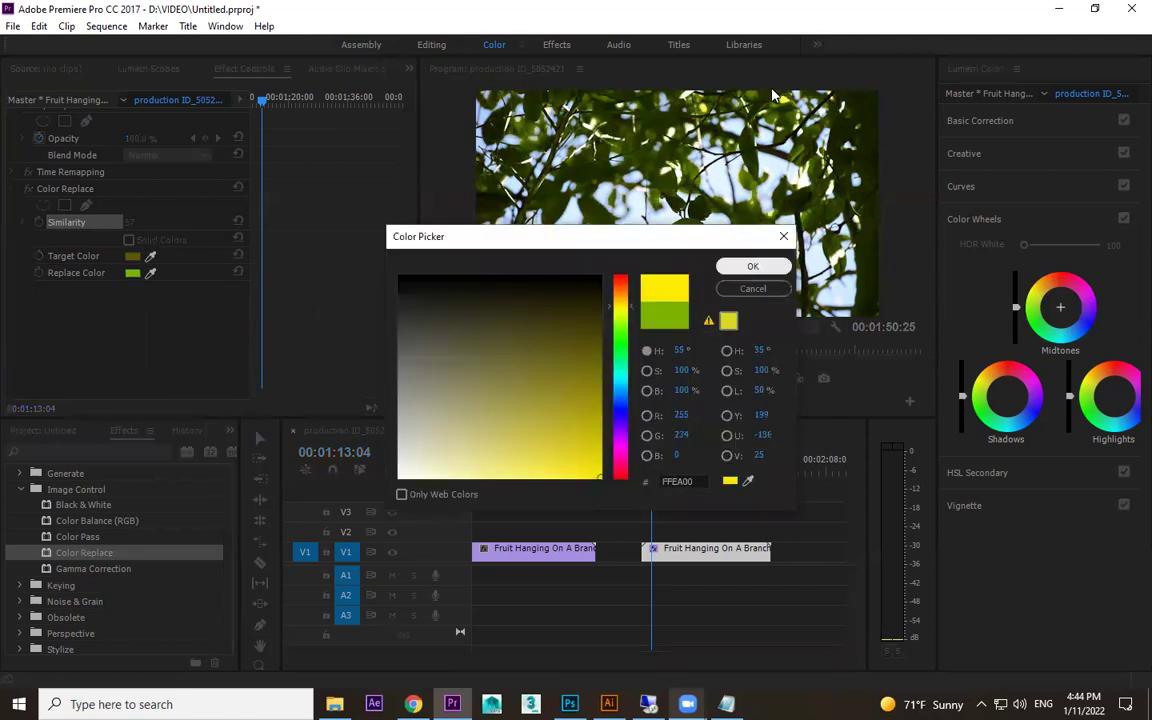
# - Sample the bright sky as the Target Color and set the Replace Color to a nearly black shade
pyautogui.click(151, 256)
pyautogui.click(605, 195)
pyautogui.click(778, 160)
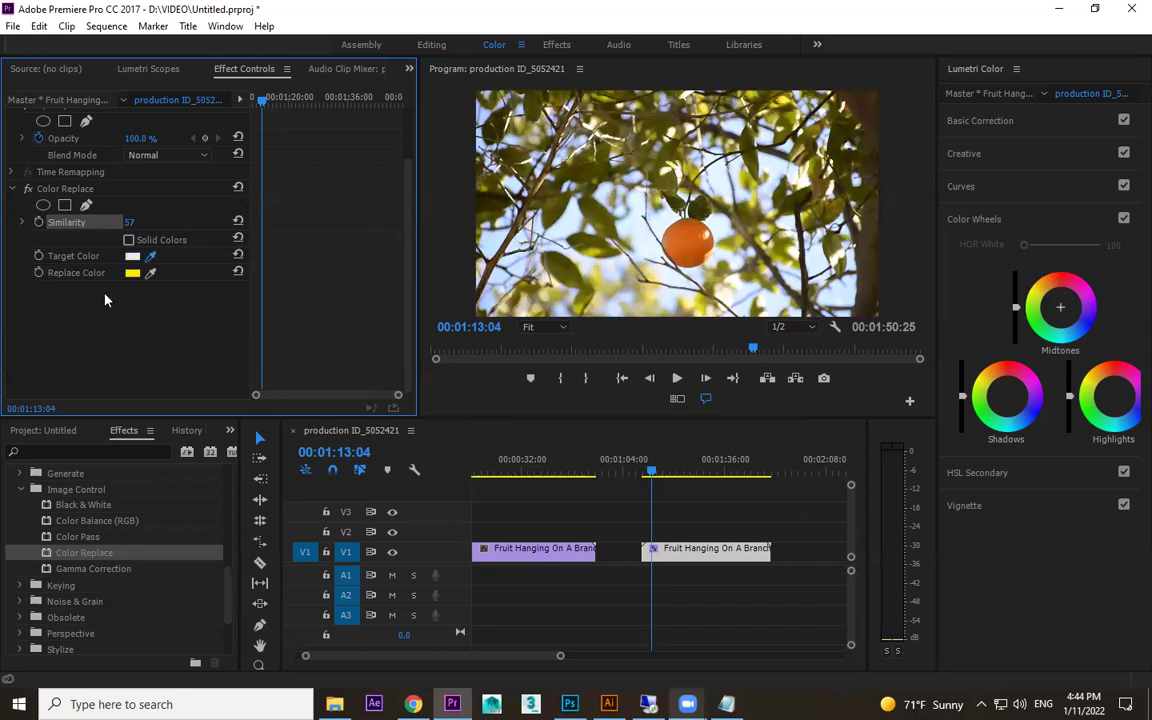
pyautogui.click(131, 274)
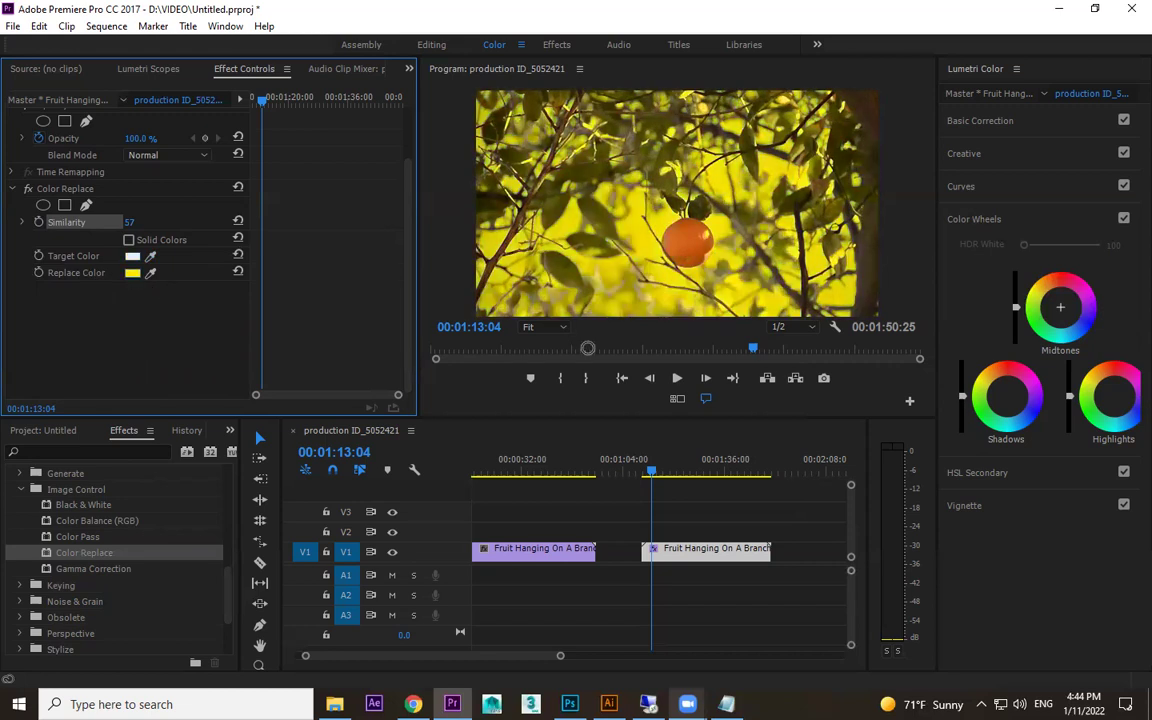
pyautogui.click(754, 266)
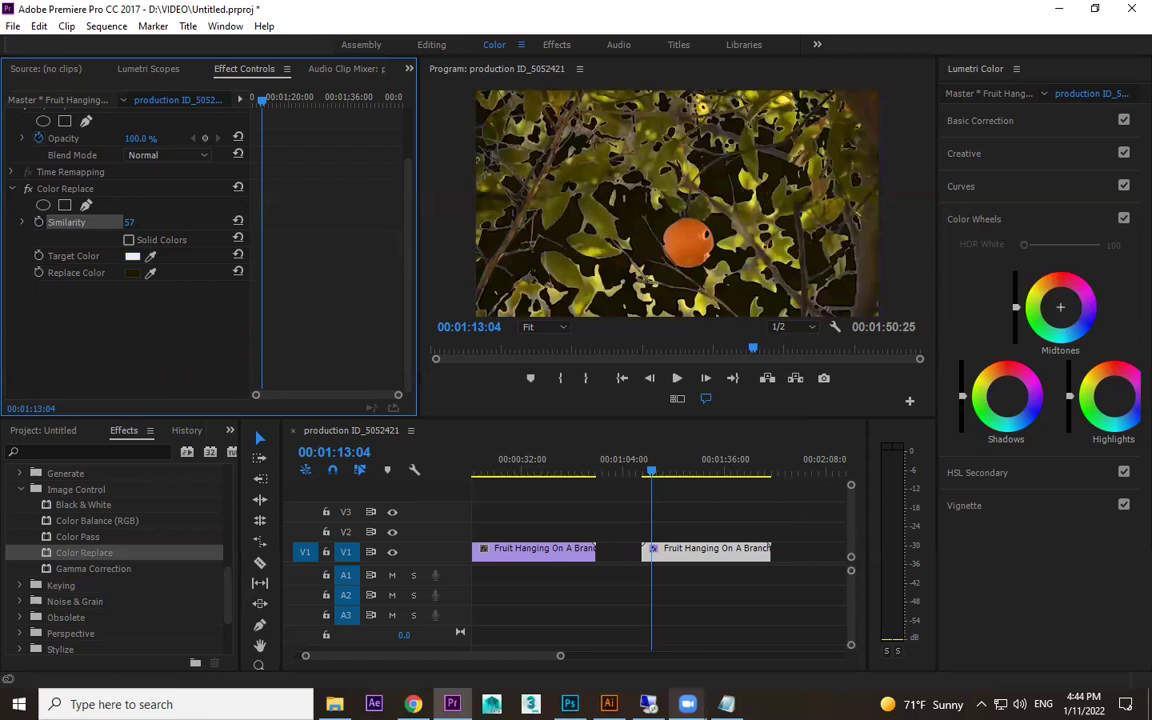
# - Delete the Color Replace effect from the second clip
pyautogui.moveTo(63, 227); pyautogui.dragTo(72, 189)
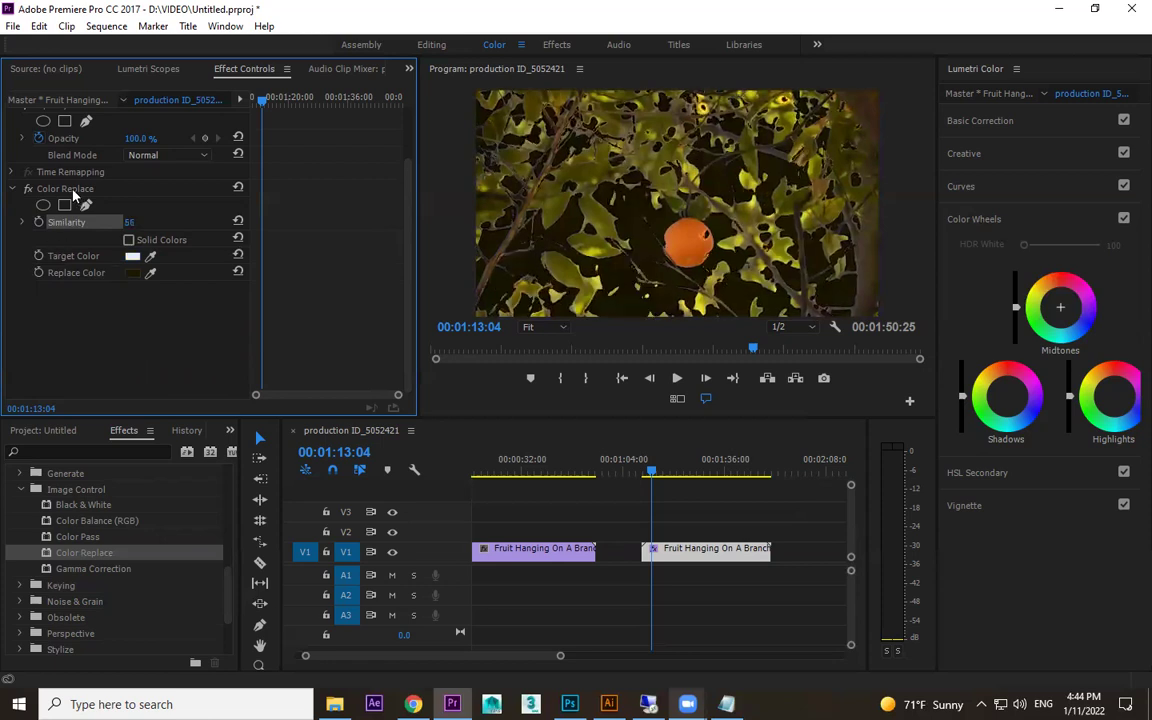
pyautogui.click(73, 192)
pyautogui.press('Delete')
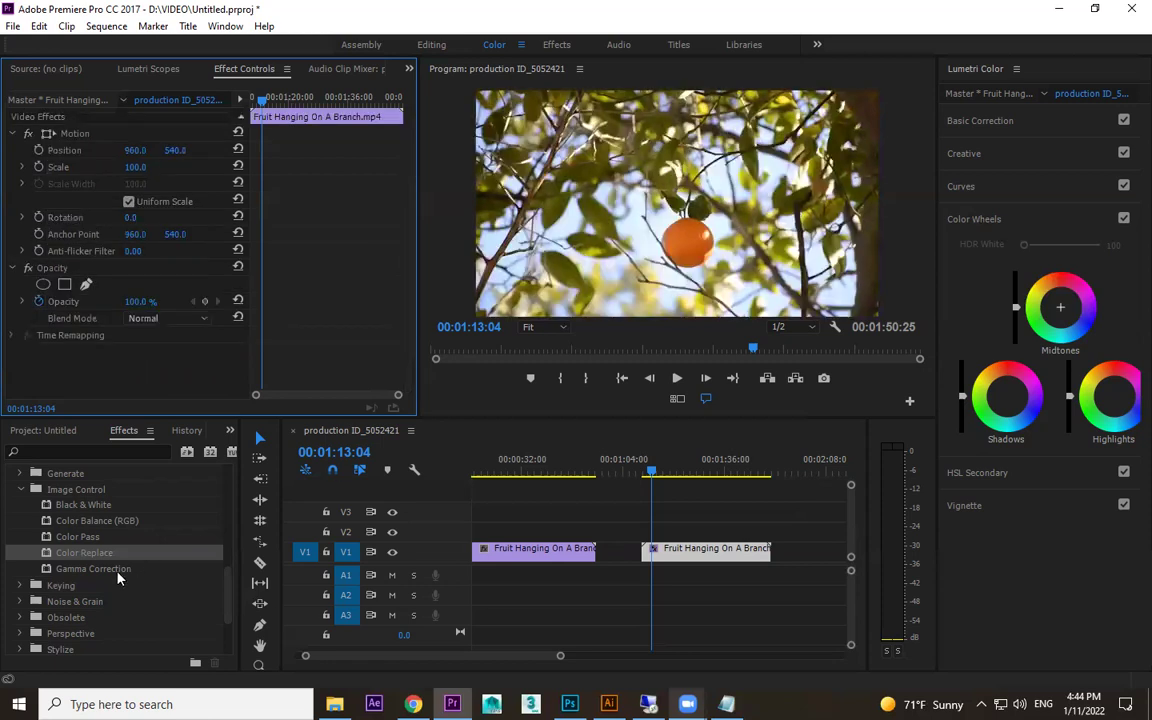
# - Apply Gamma Correction to the second clip, set Gamma to 19, and play the clip
pyautogui.click(113, 571)
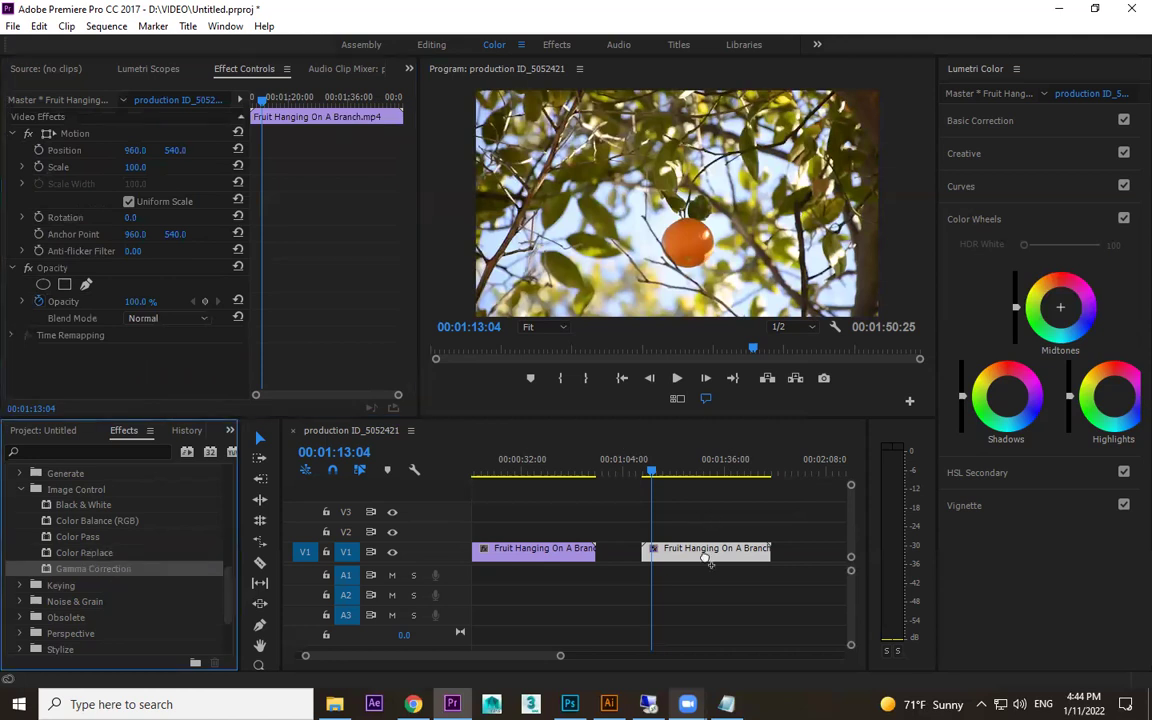
pyautogui.moveTo(412, 226); pyautogui.dragTo(412, 228)
pyautogui.moveTo(130, 384); pyautogui.dragTo(158, 373)
pyautogui.press('space')
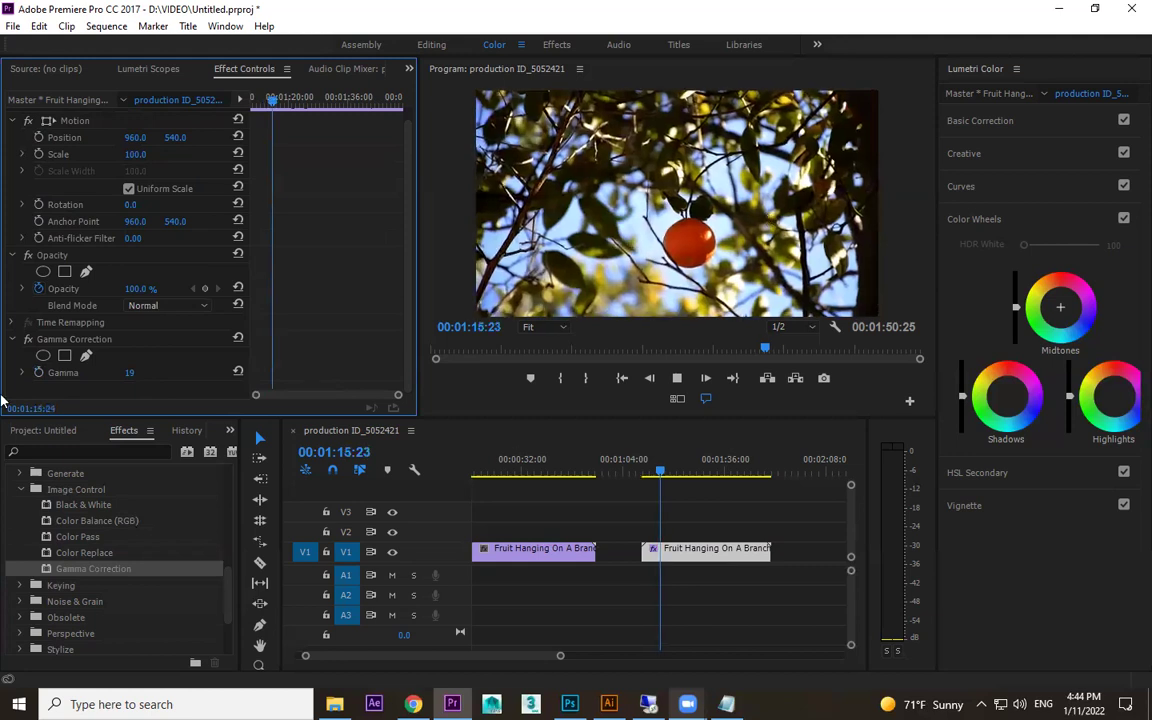
# - Delete the Gamma Correction effect from the second clip
pyautogui.click(75, 339)
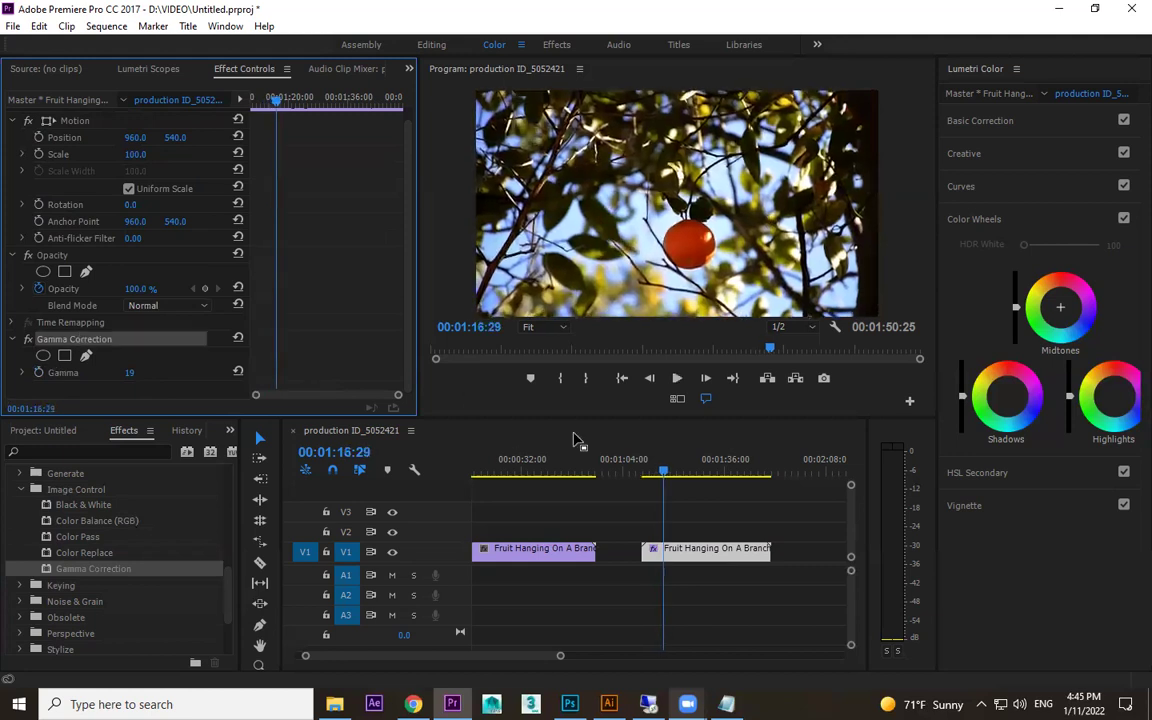
pyautogui.press('Delete')
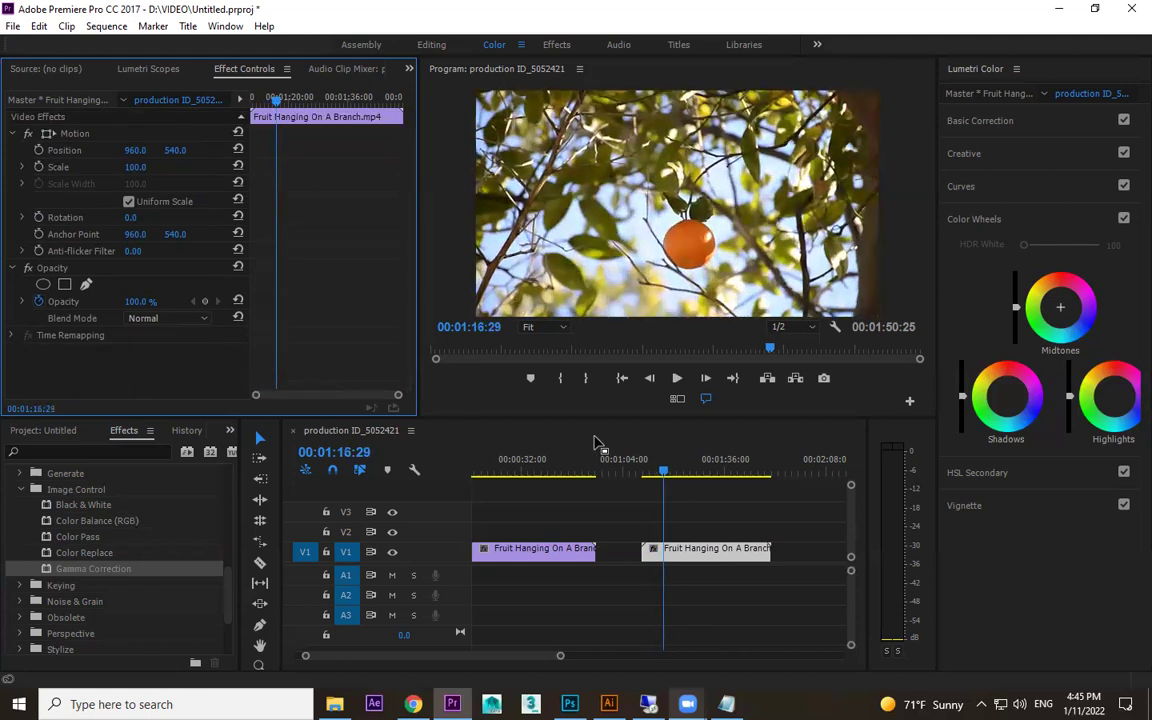
pyautogui.click(91, 529)
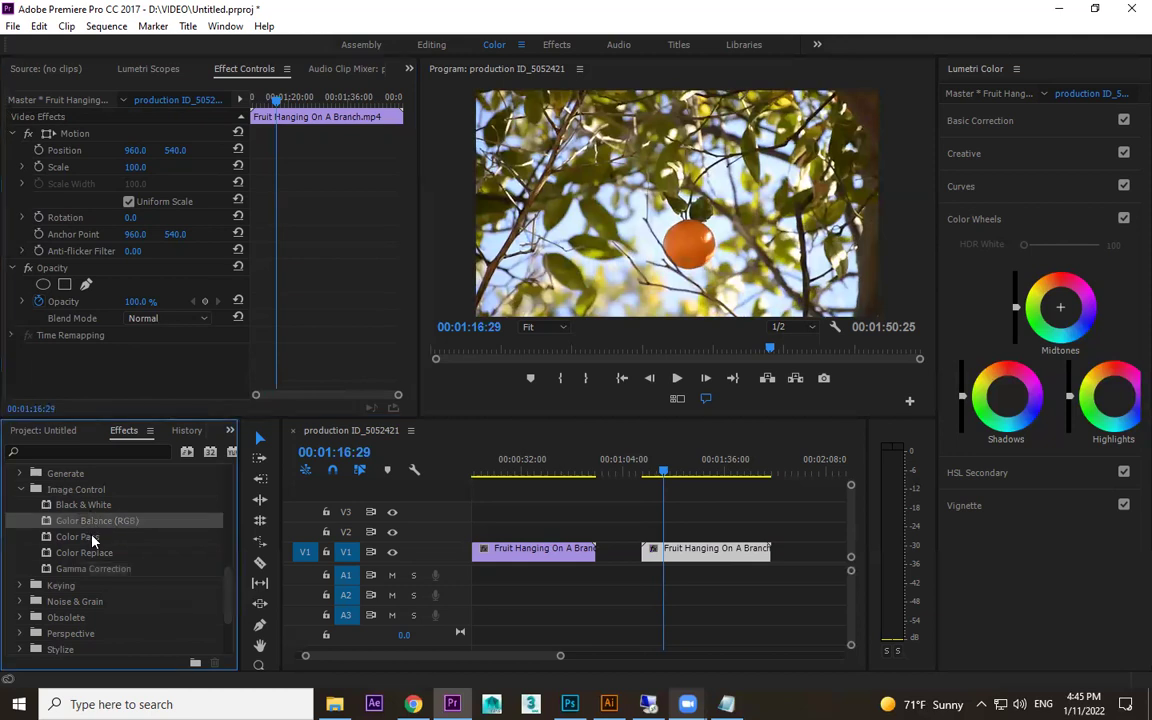
pyautogui.click(92, 540)
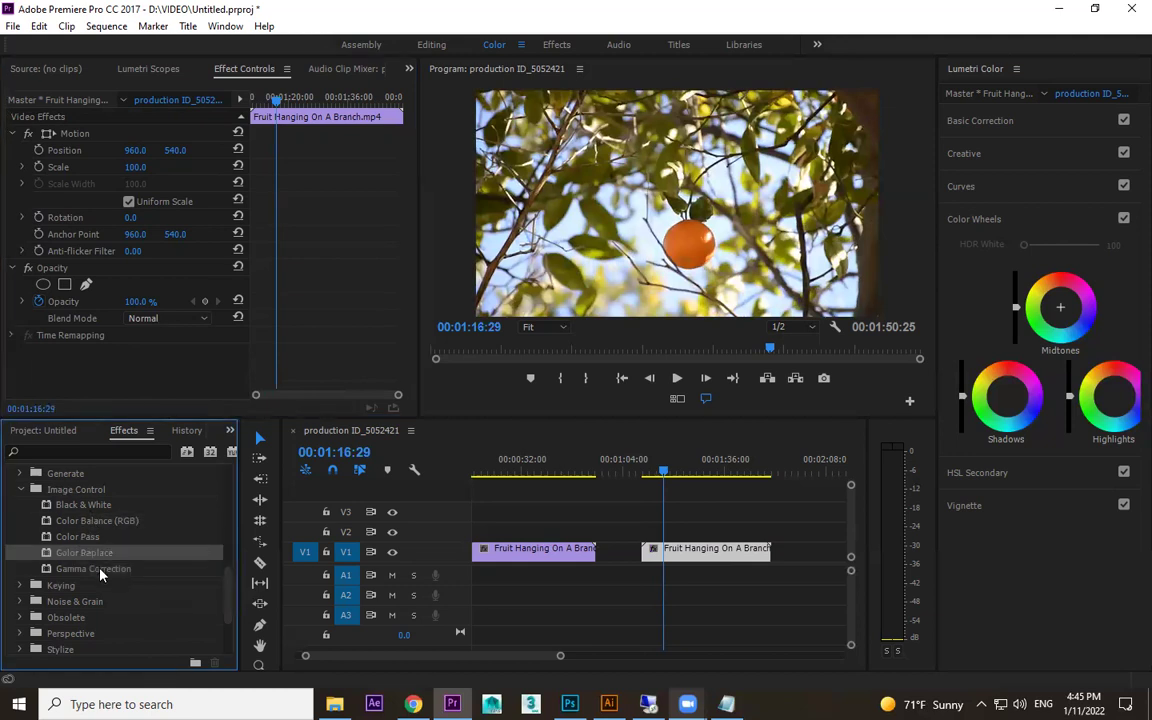
pyautogui.click(93, 567)
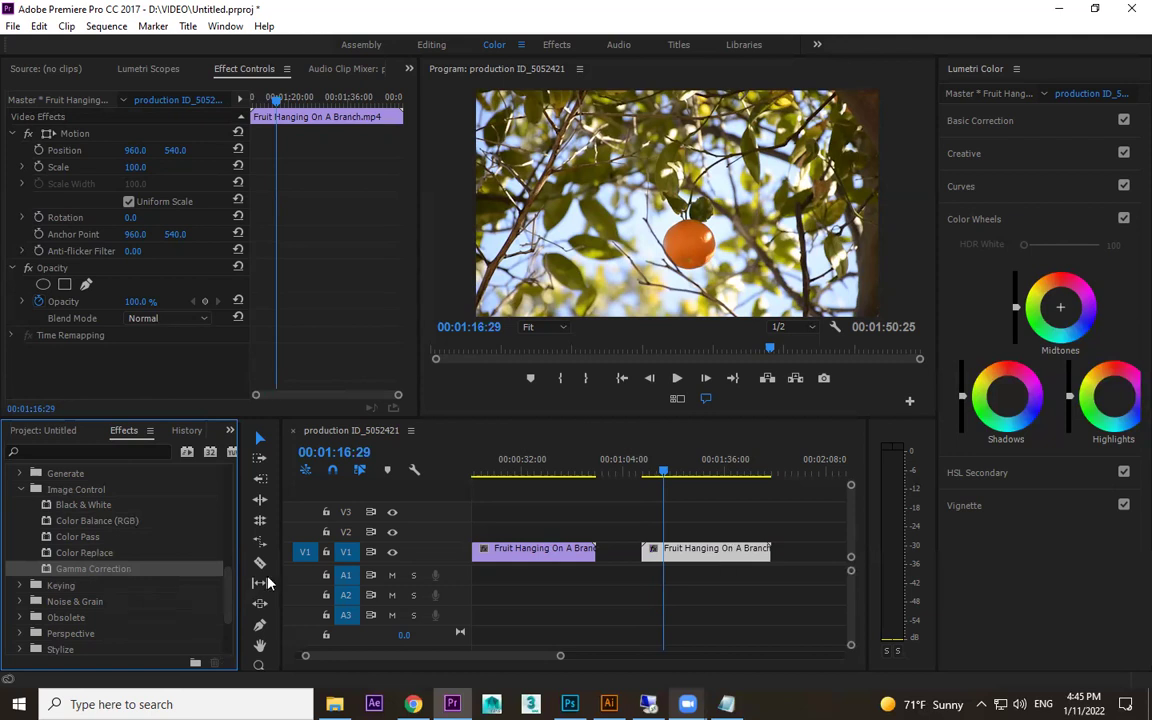